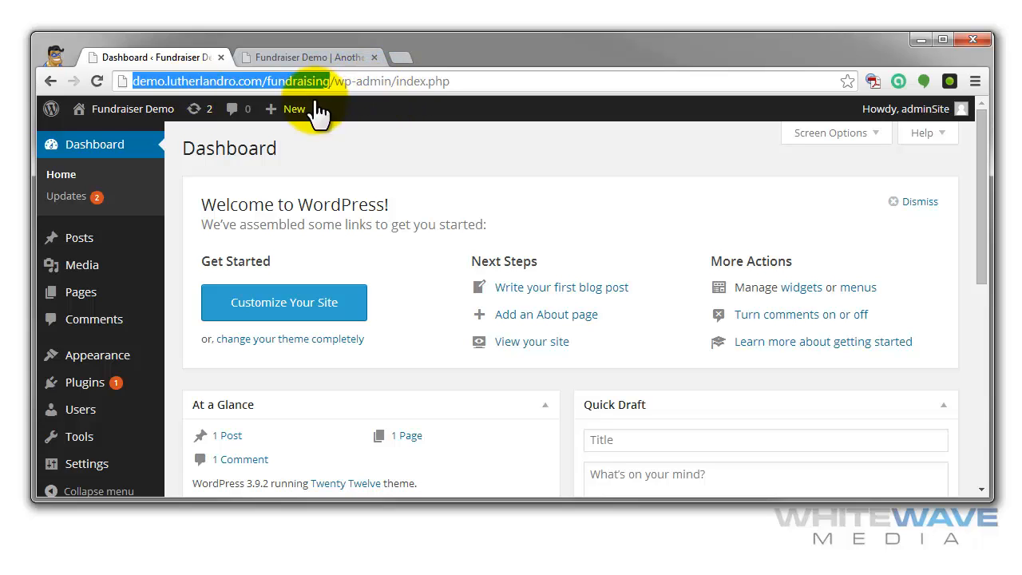
- Upload and install the fundraising.zip plugin, and activate the Fundraising plugin
mouse_move(104, 387)
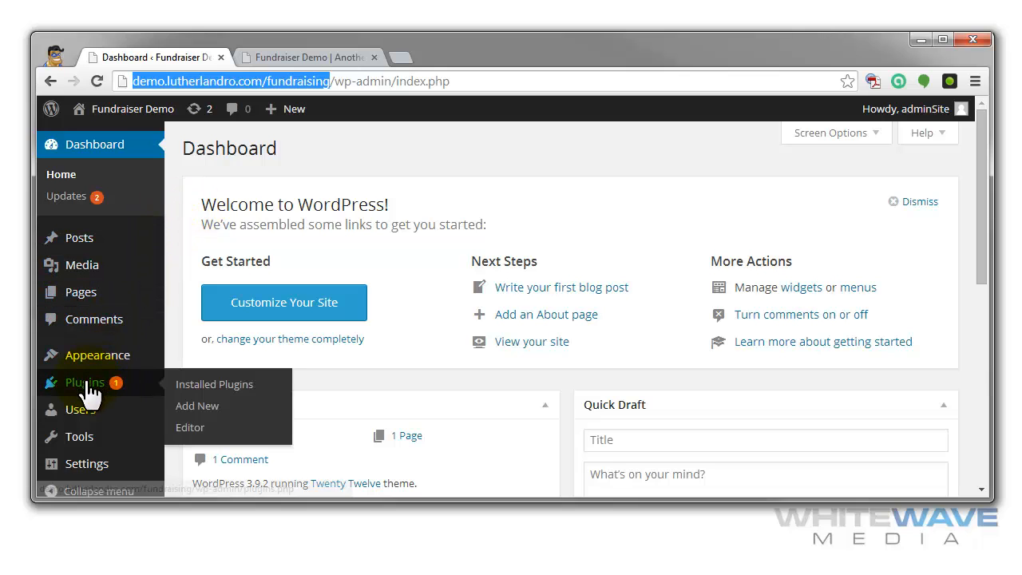
click(200, 405)
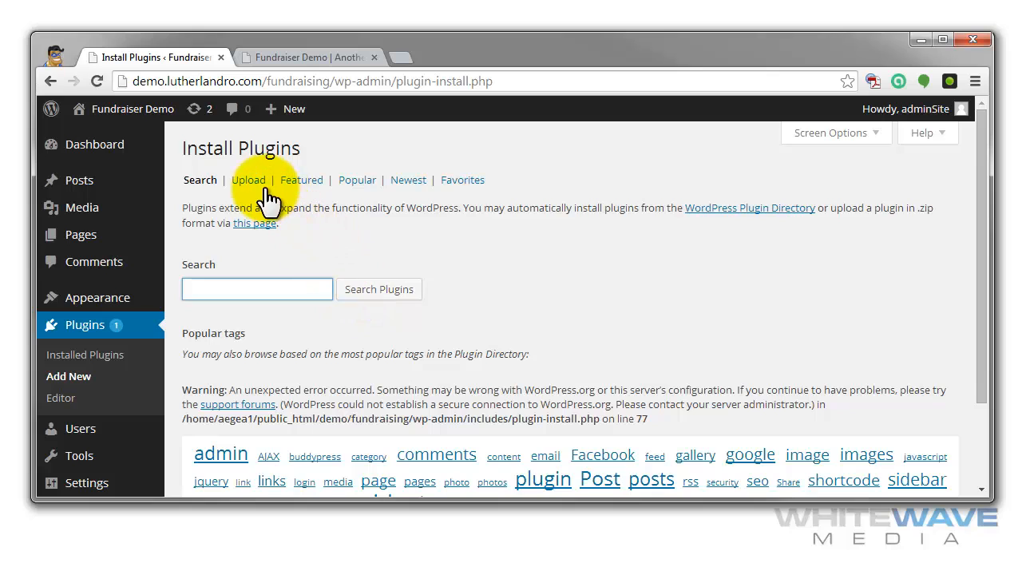
click(257, 184)
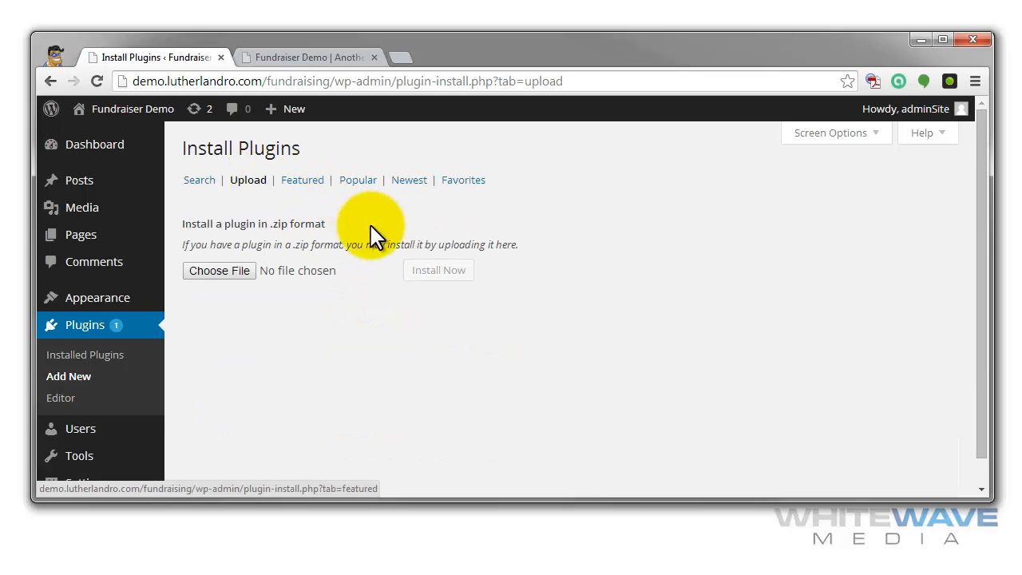
click(220, 271)
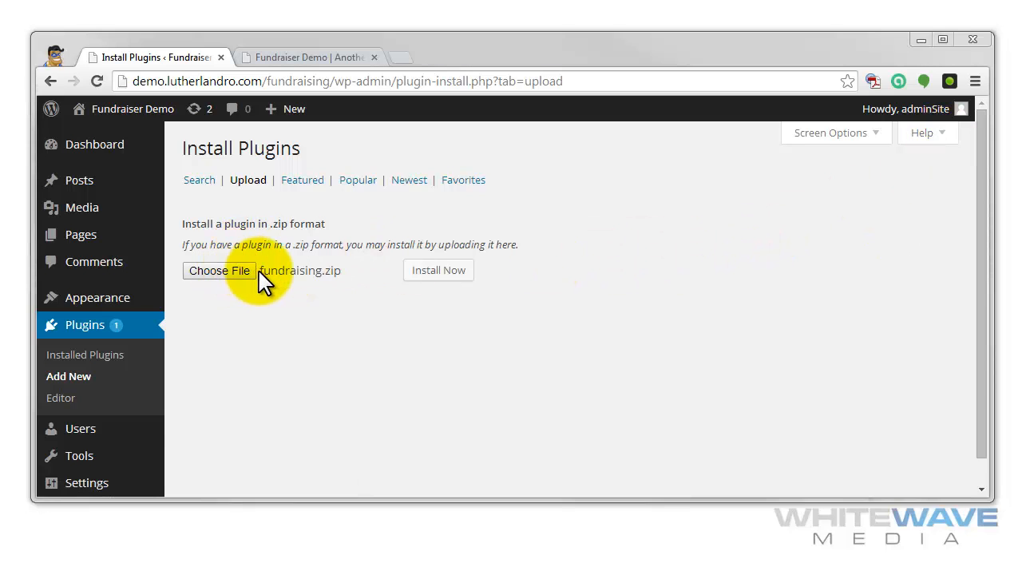
click(434, 272)
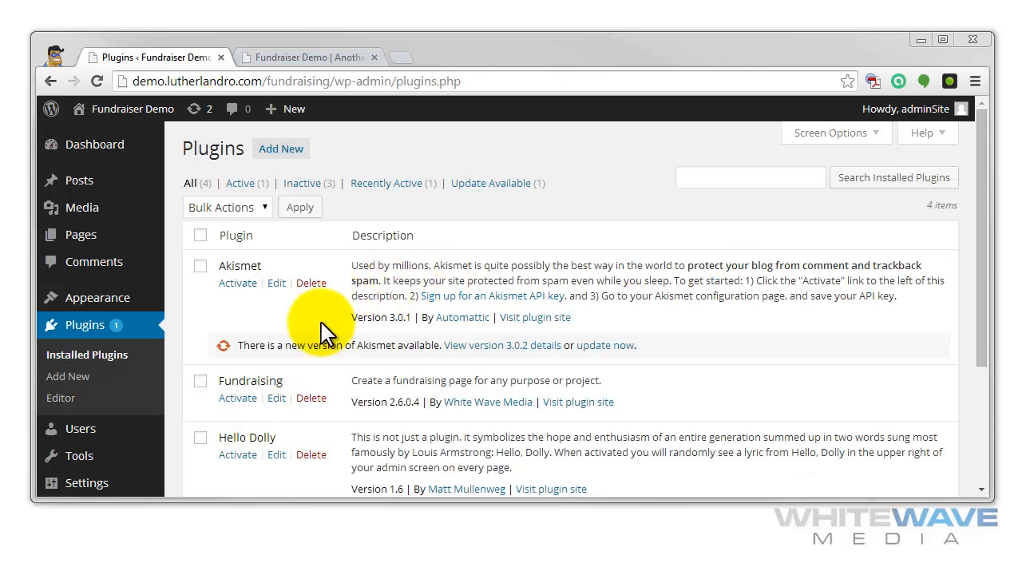
click(238, 397)
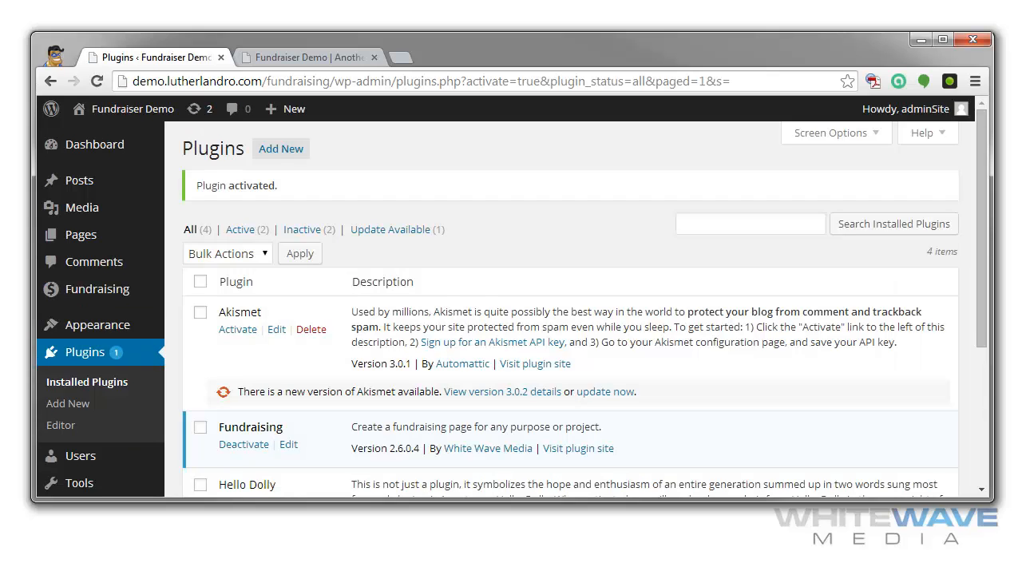
- Review the fundraisers list with its type and time-left columns, and the form for adding a new fundraiser
mouse_move(115, 301)
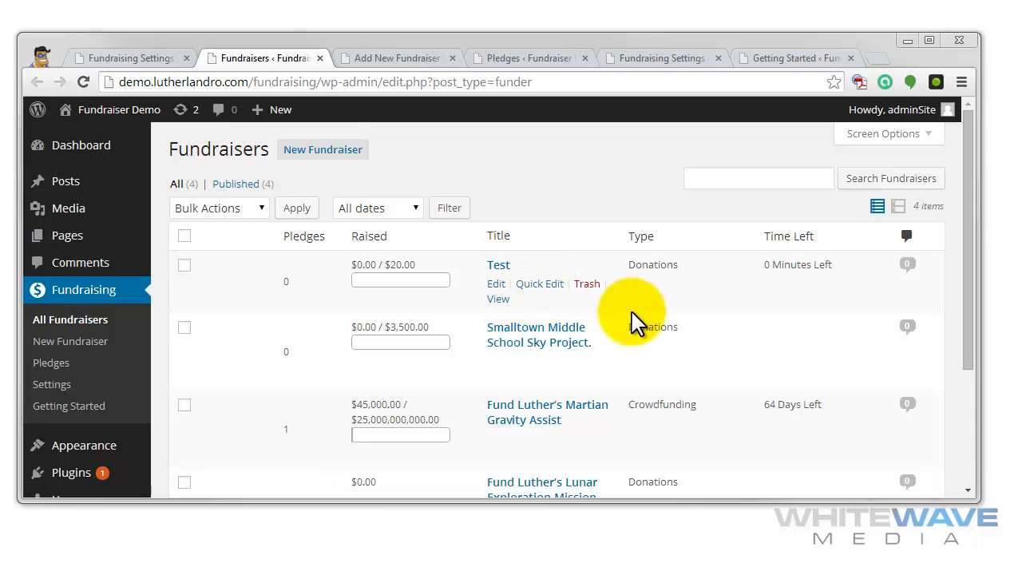
drag(680, 266, 637, 271)
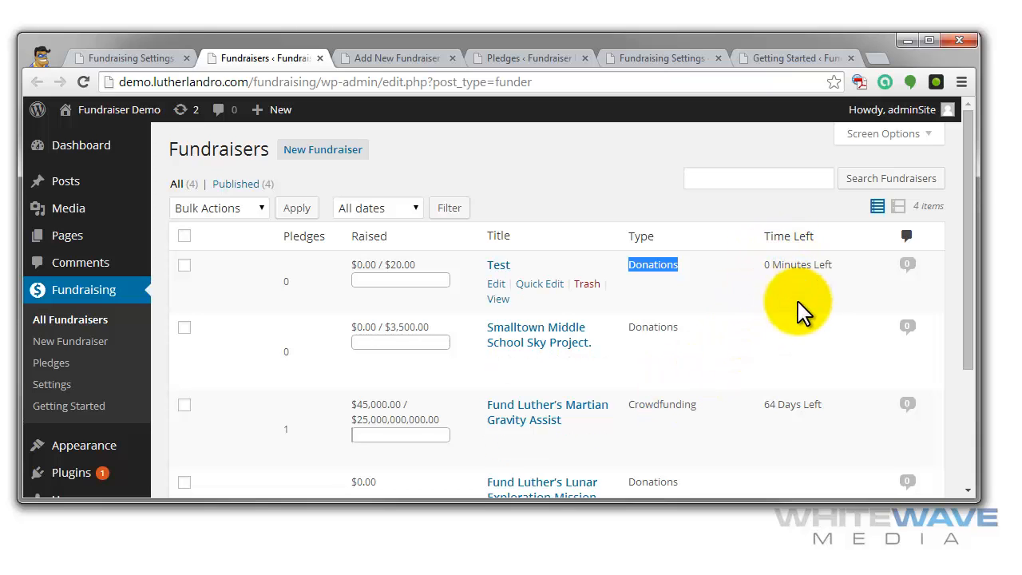
scroll(898, 357, down, 3)
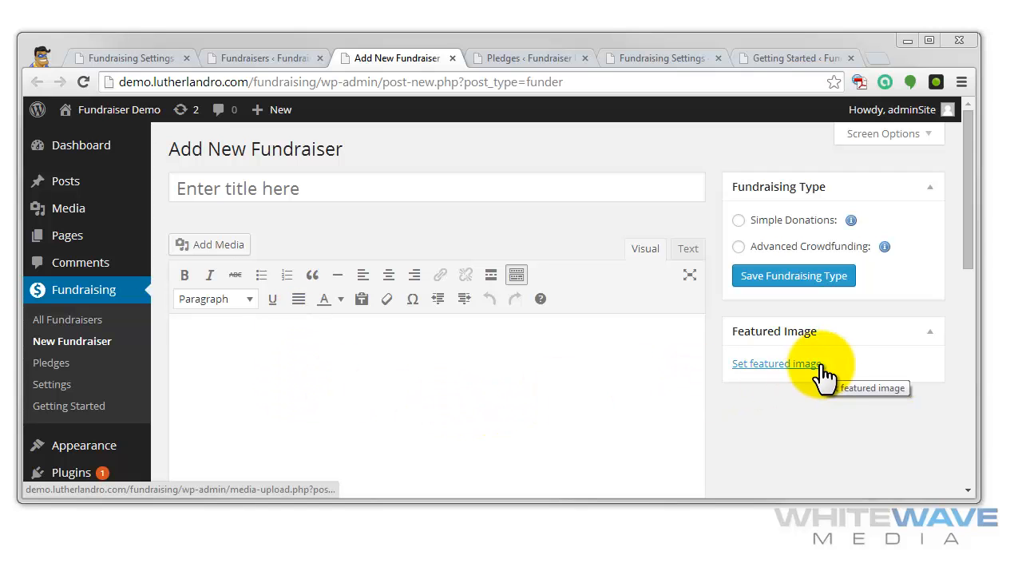
scroll(830, 438, down, 5)
scroll(825, 427, up, 5)
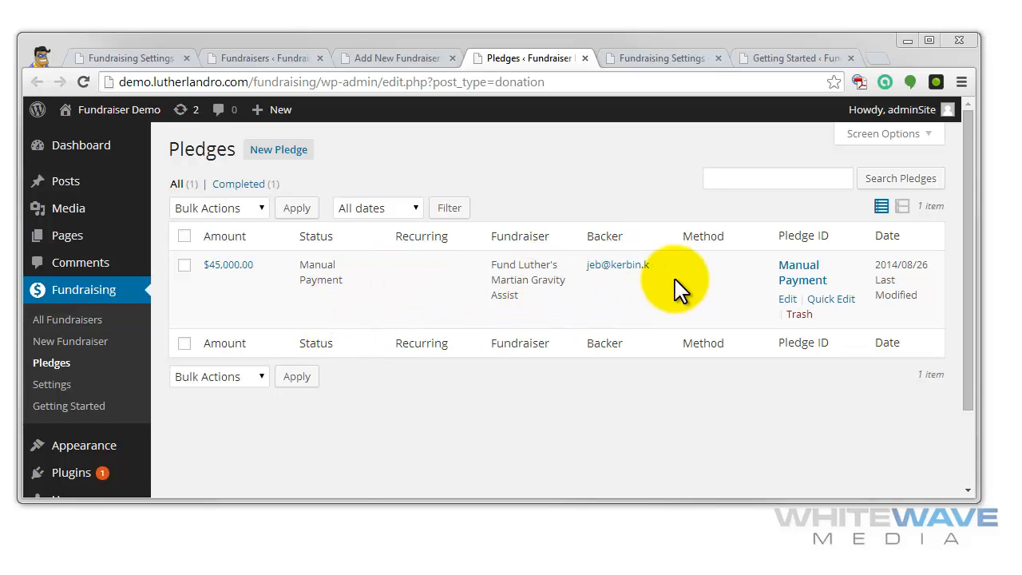
- Examine the currency, allowed fundraiser type and payment gateway options in the Fundraising payment settings
key(ctrl+Tab)
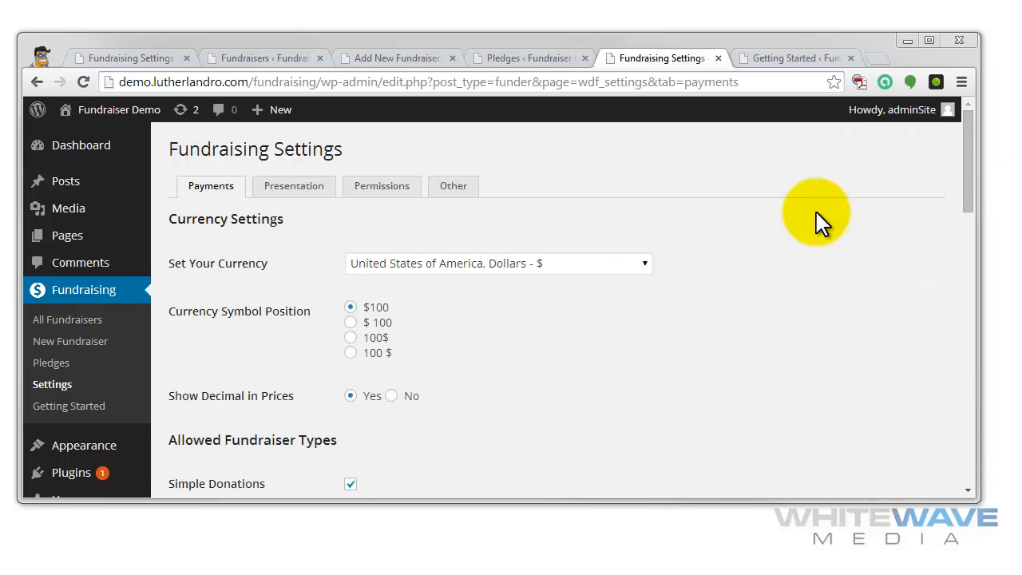
click(473, 269)
click(697, 263)
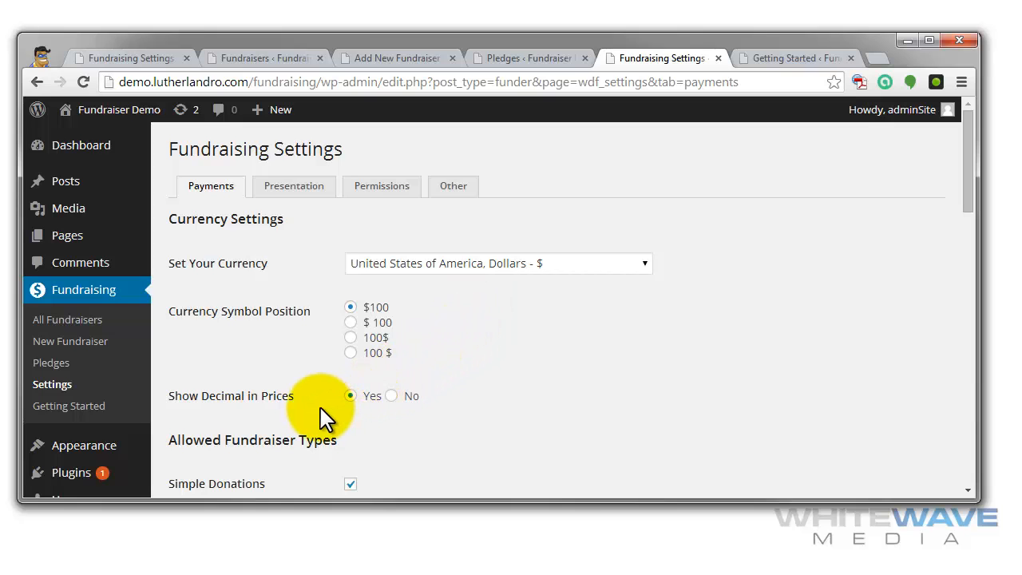
scroll(418, 384, down, 2)
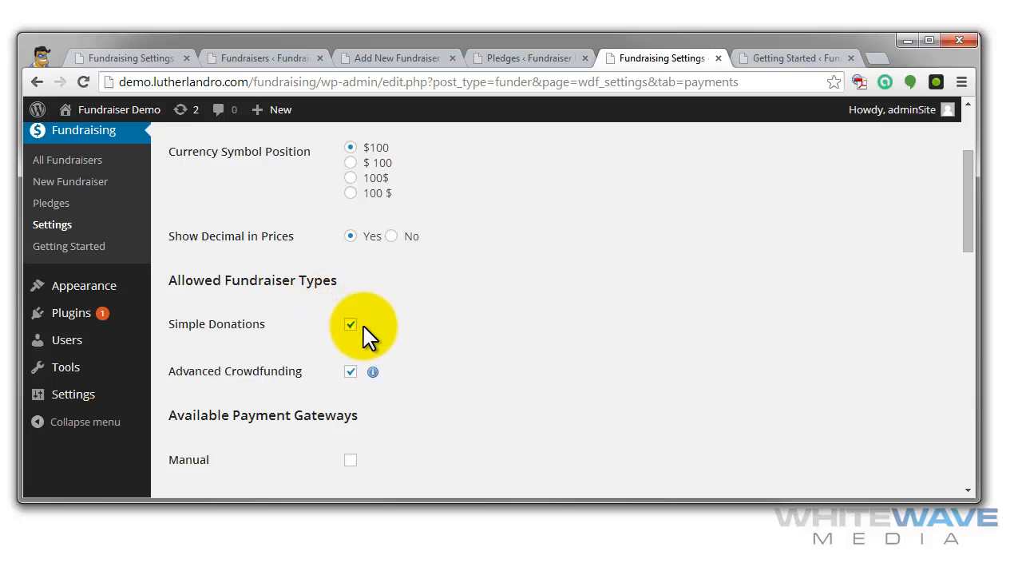
scroll(463, 338, down, 2)
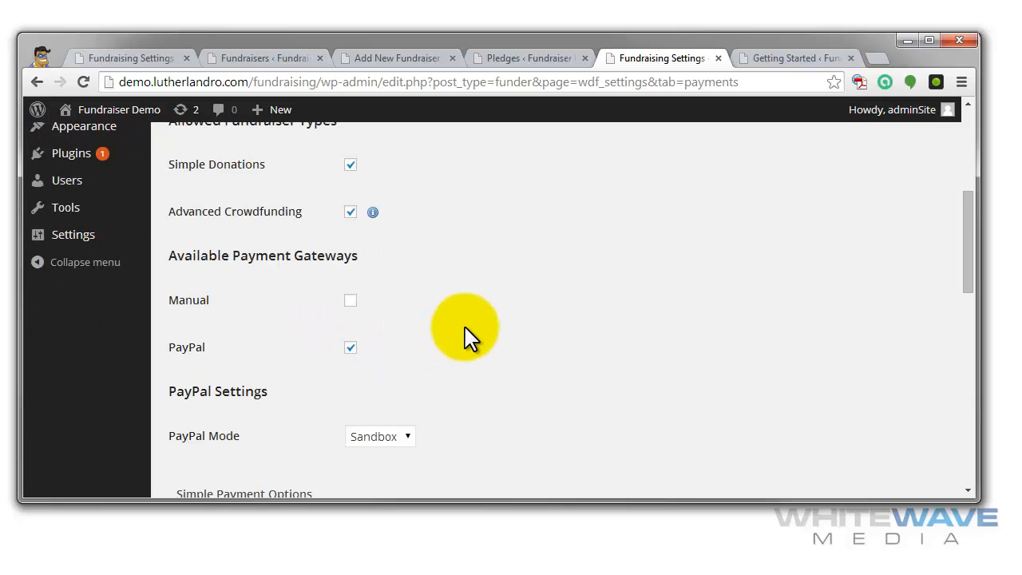
scroll(463, 338, up, 1)
scroll(467, 338, up, 3)
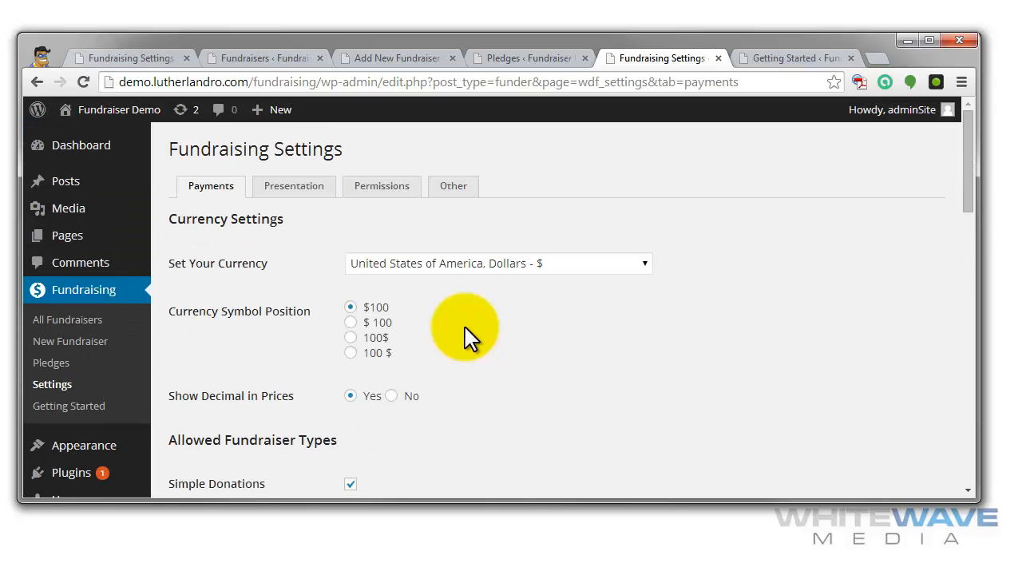
scroll(467, 338, down, 6)
scroll(630, 330, down, 2)
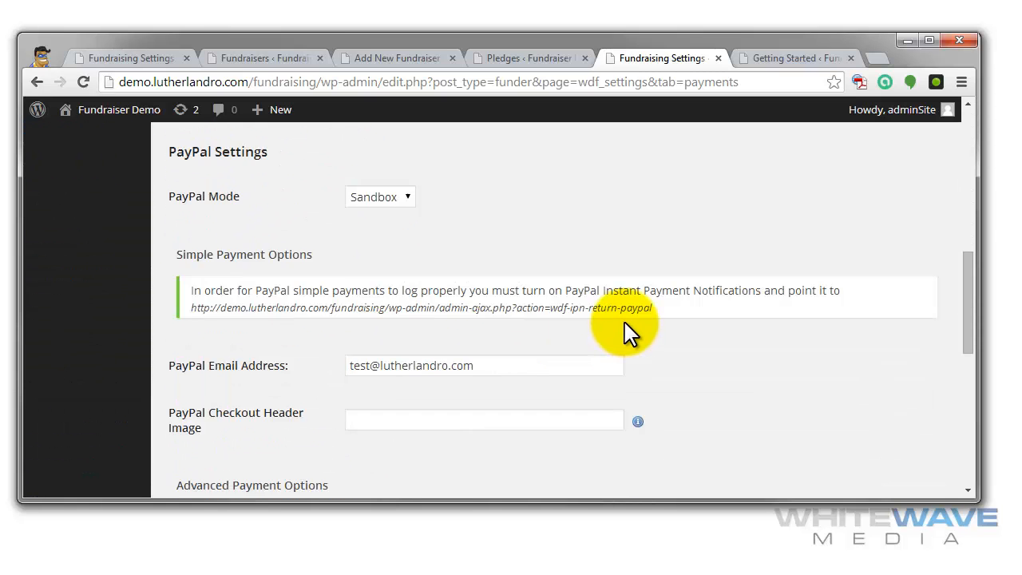
scroll(463, 303, up, 1)
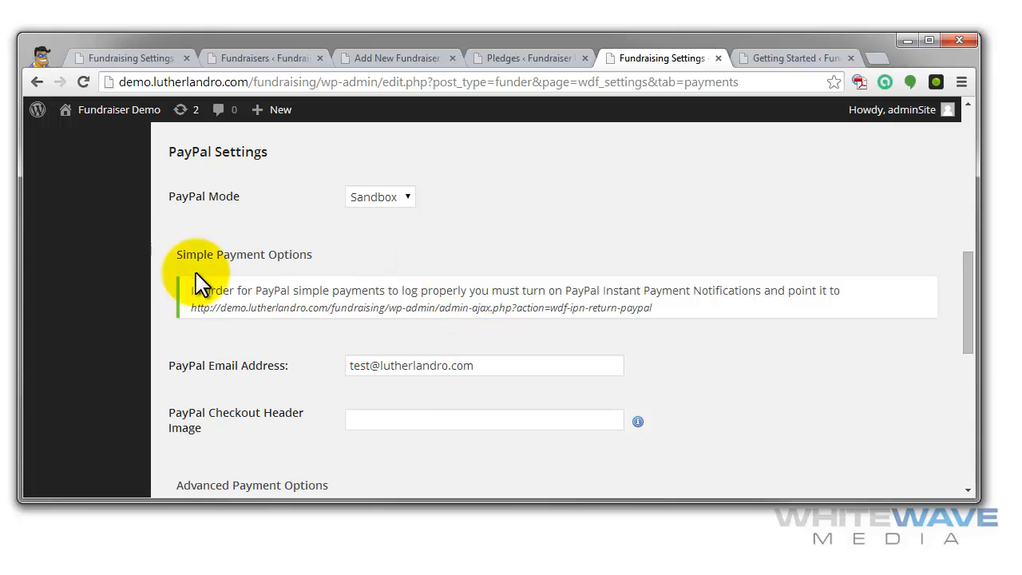
- Inspect the PayPal mode choices and the simple payment options, including the notification URL and PayPal email address
click(395, 198)
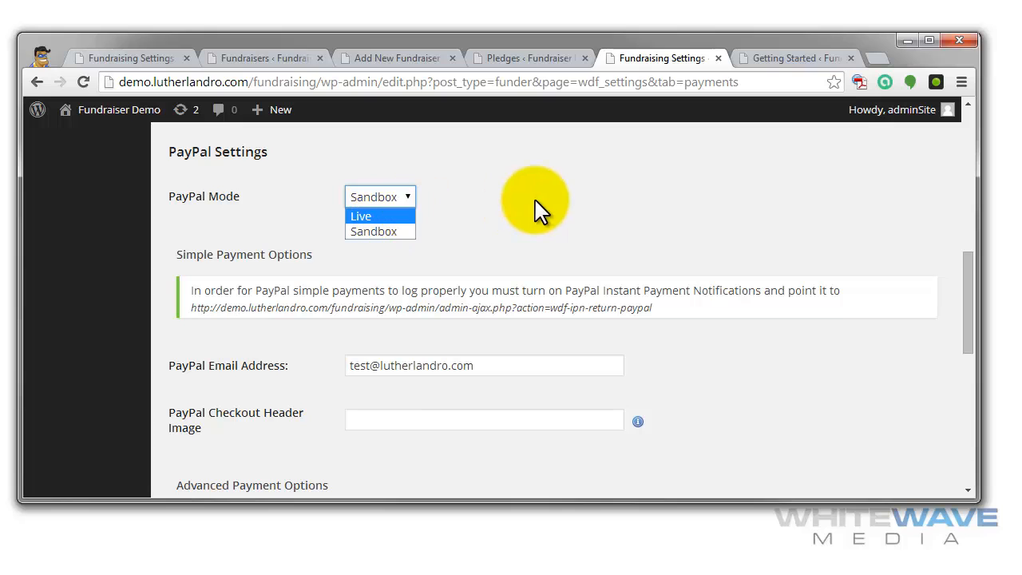
click(534, 221)
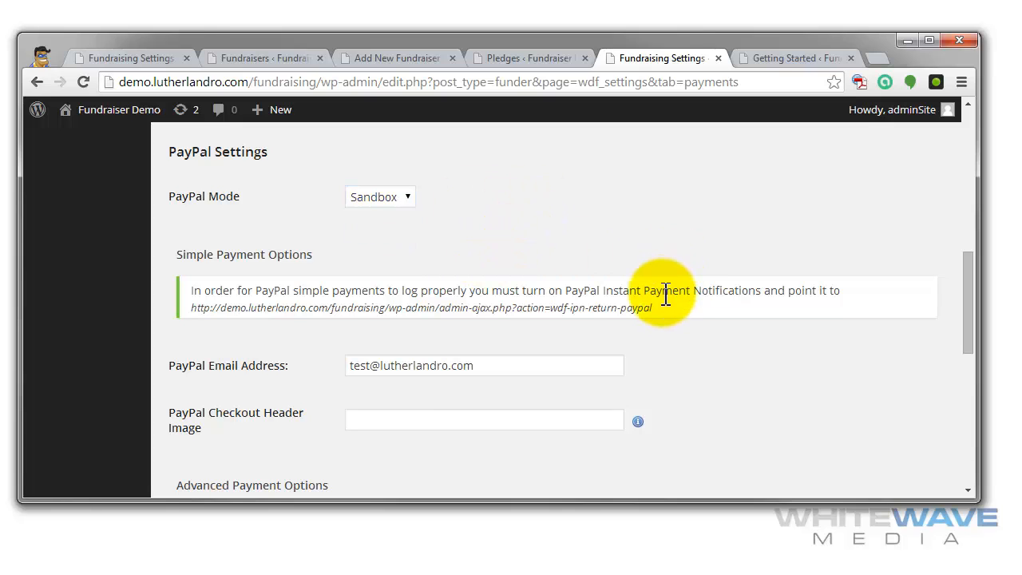
drag(668, 308, 194, 320)
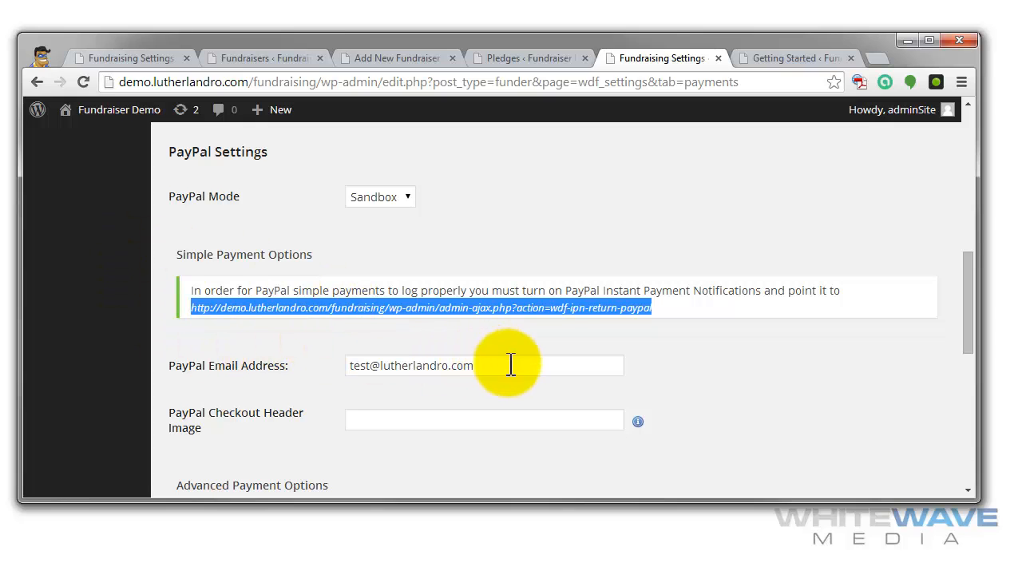
drag(511, 364, 372, 365)
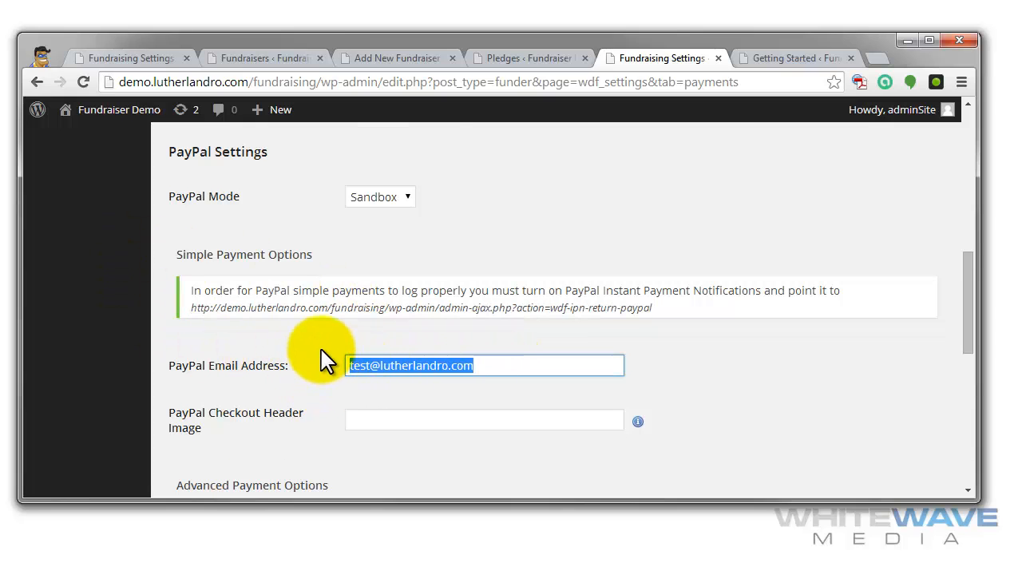
scroll(324, 359, down, 2)
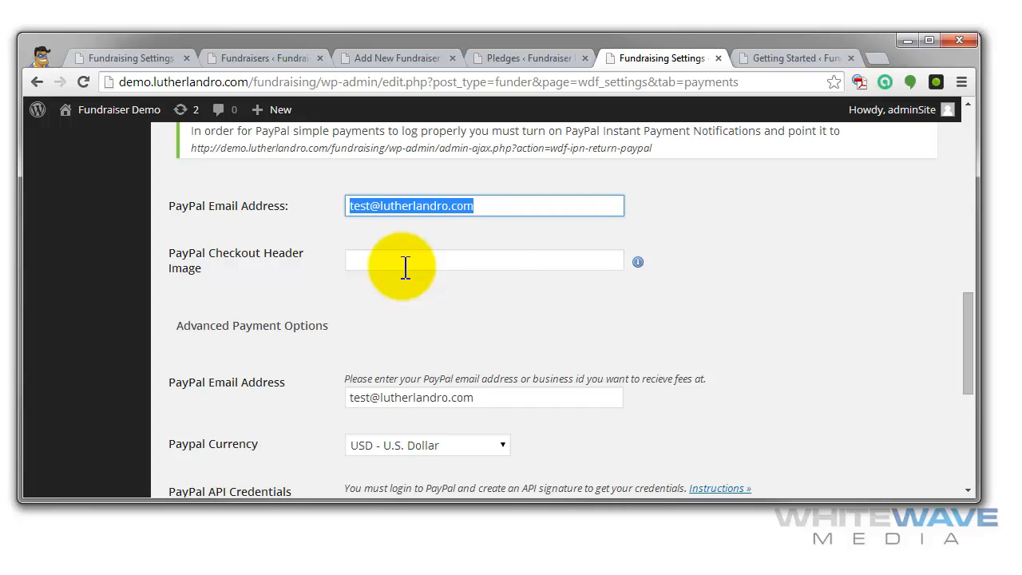
- Examine the advanced payment options needed for Advanced Crowdfunding, from the PayPal email and currency to the API credentials and Application ID
scroll(827, 335, up, 5)
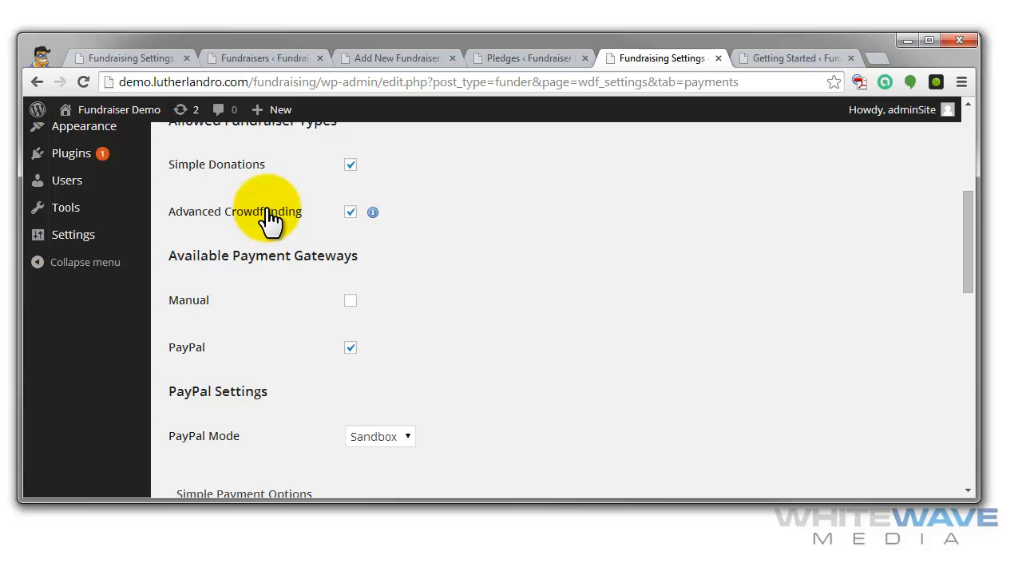
scroll(345, 307, up, 1)
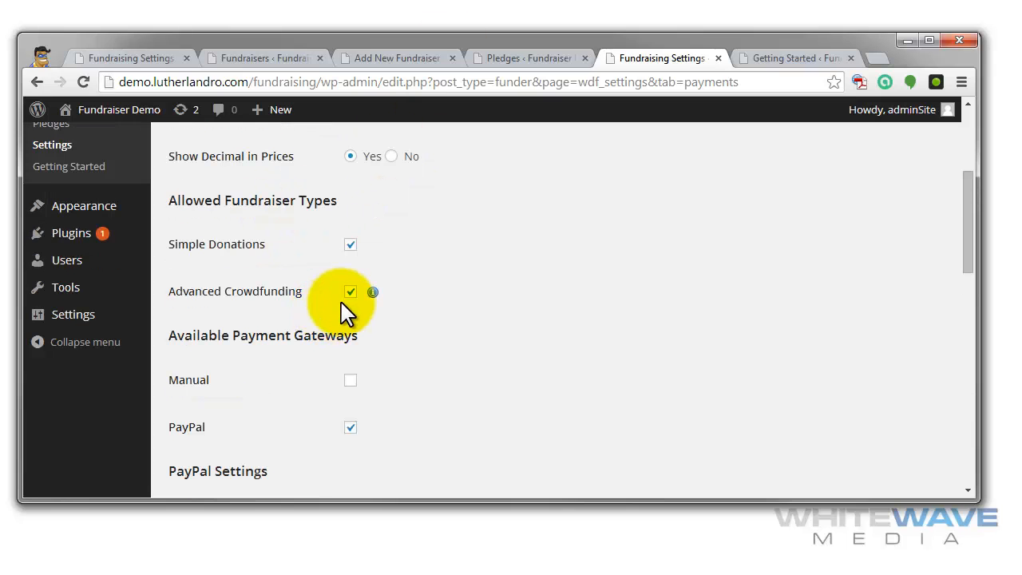
scroll(484, 304, down, 6)
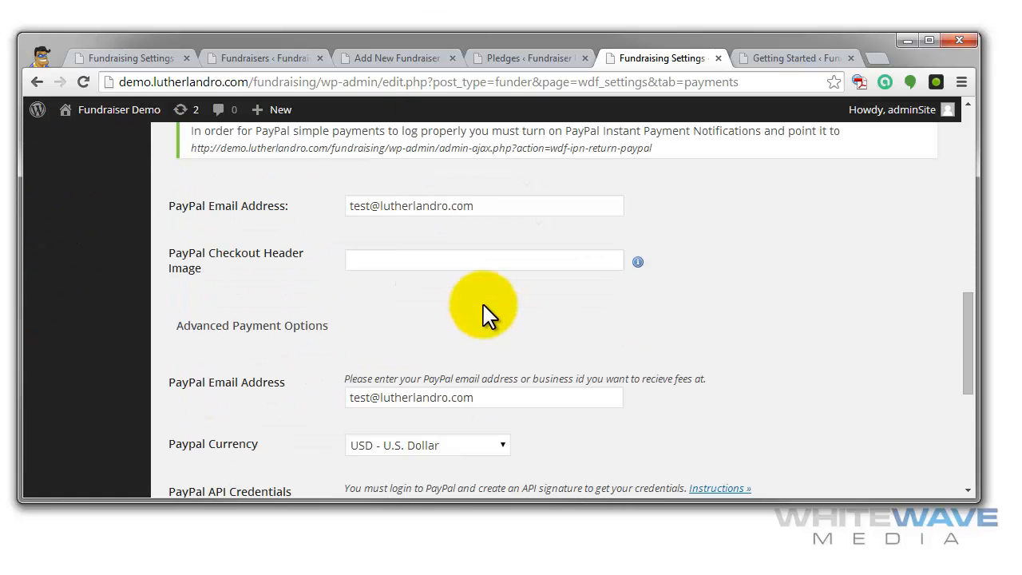
drag(232, 326, 317, 328)
scroll(335, 329, down, 1)
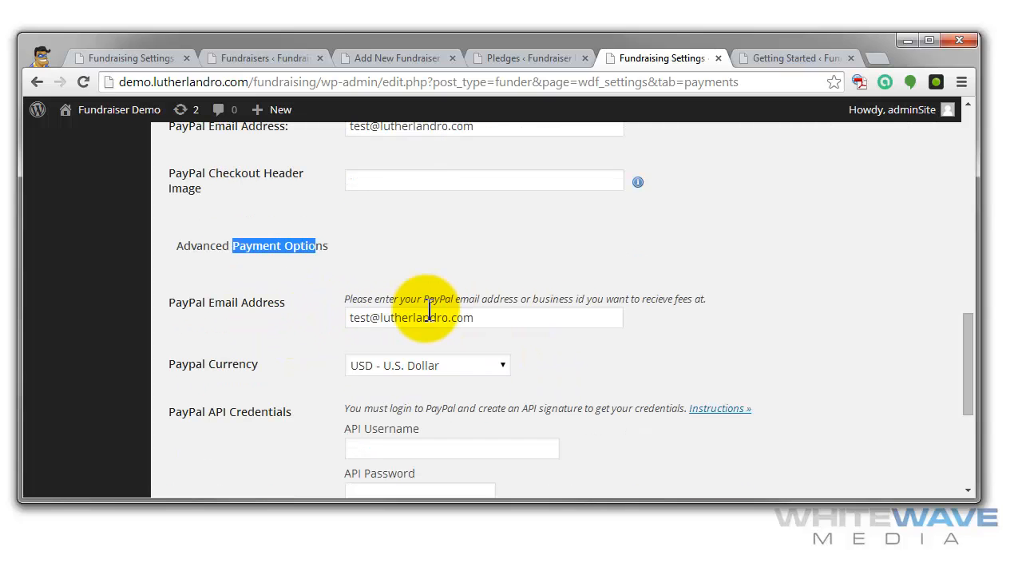
drag(508, 317, 285, 338)
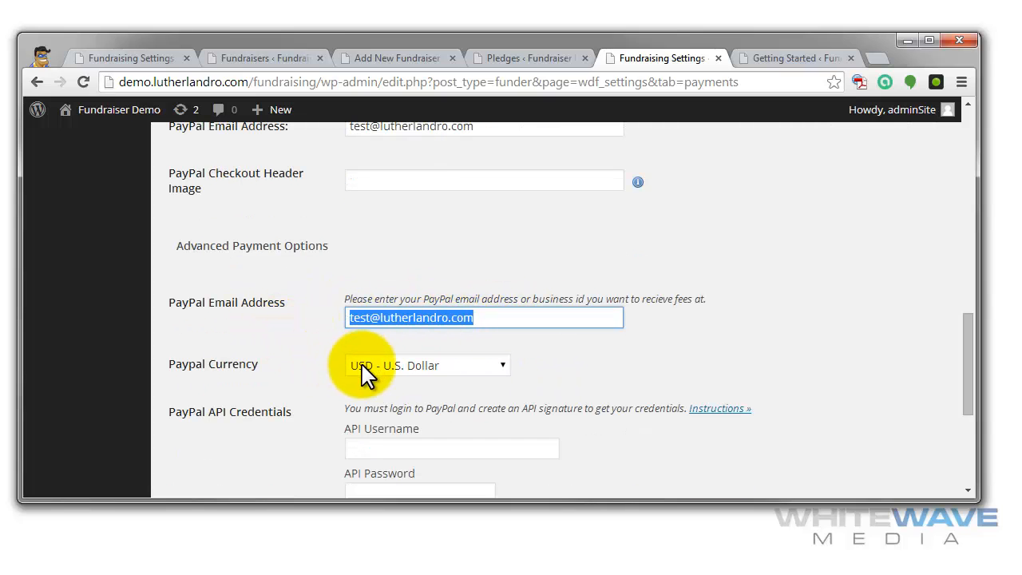
scroll(666, 354, down, 2)
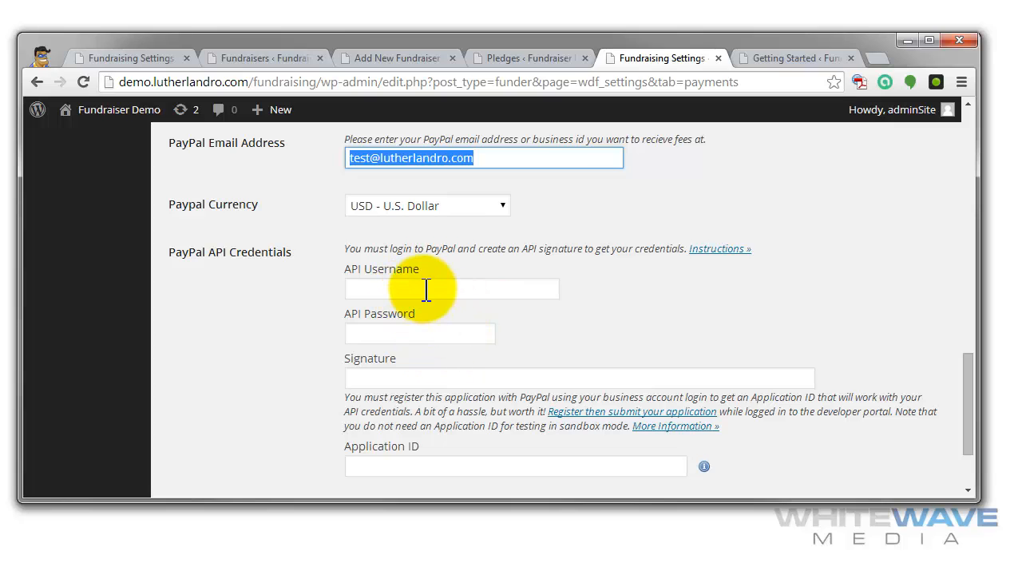
scroll(581, 343, down, 2)
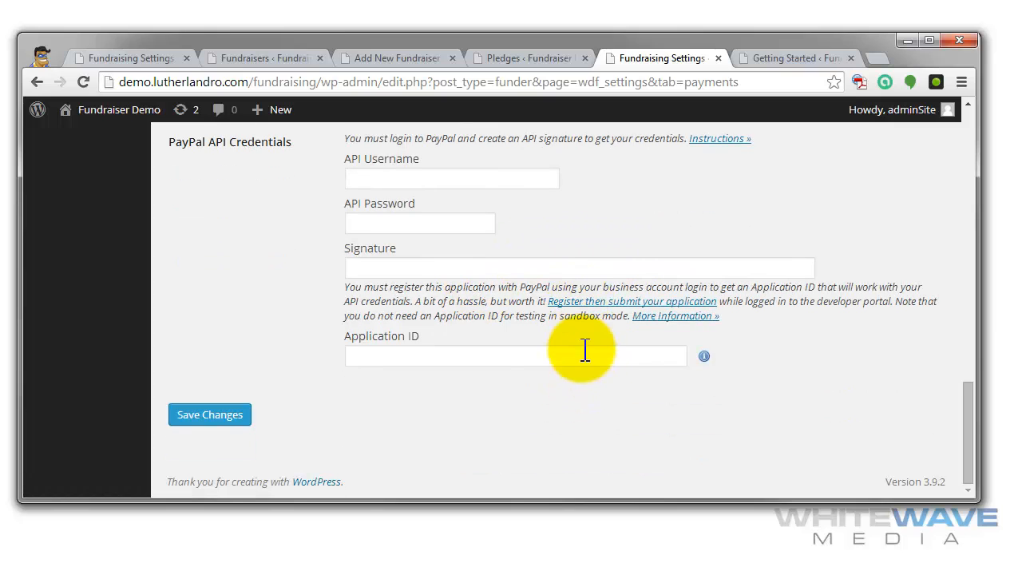
click(417, 362)
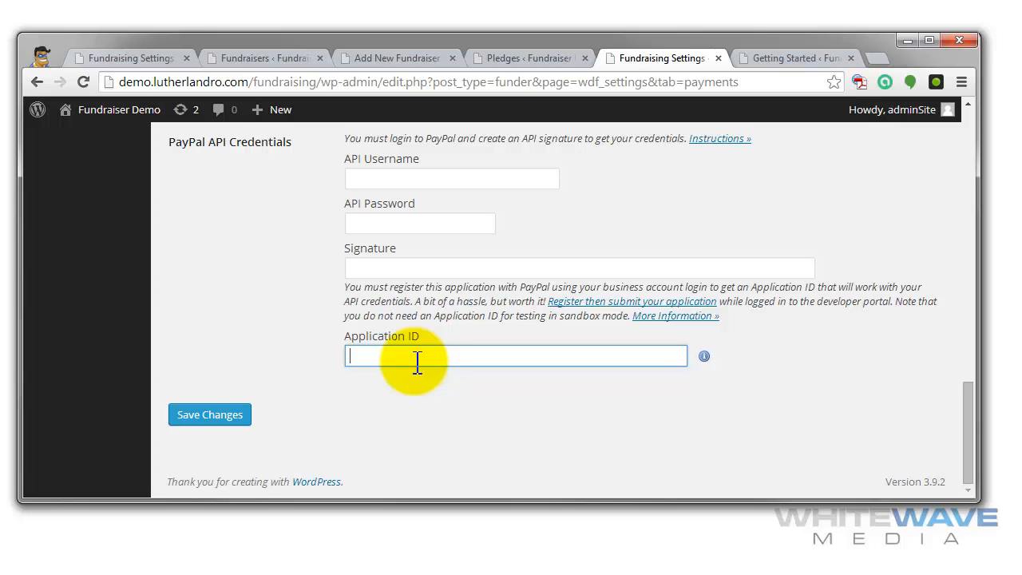
click(466, 402)
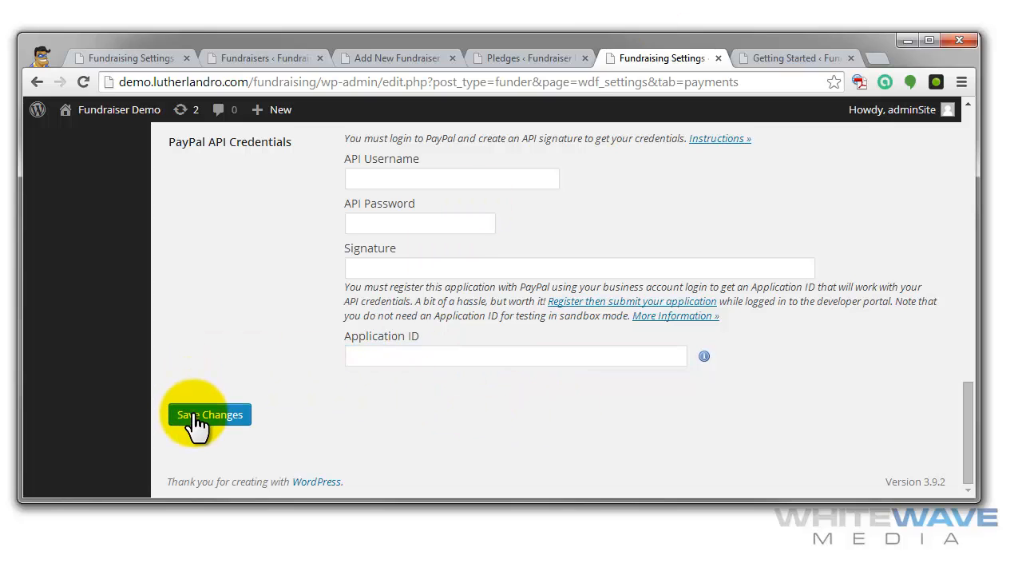
- Review the Fundraising presentation settings, covering the plugin menu name and the supporter, reward, fundraiser and pledge labels
scroll(577, 410, up, 10)
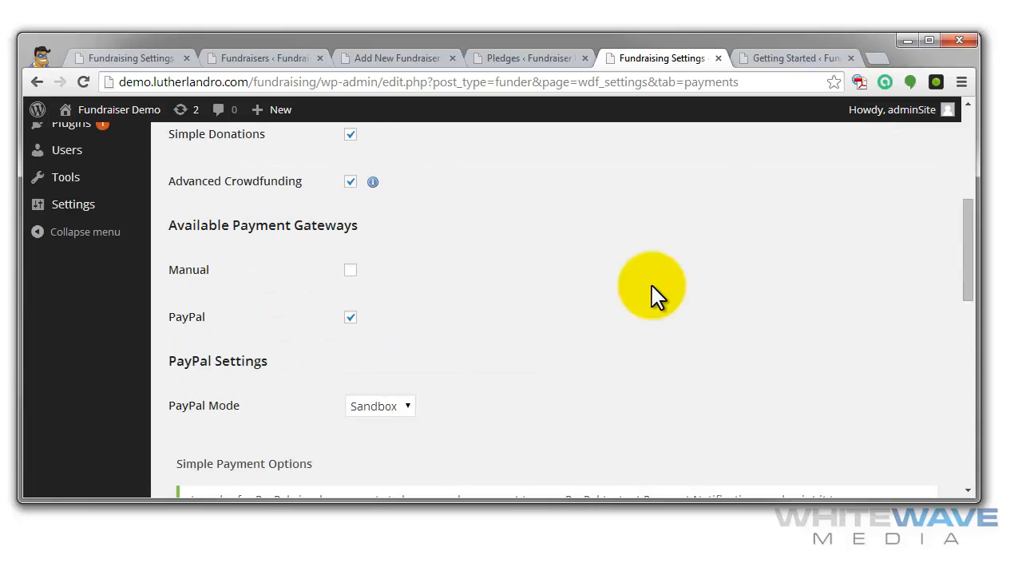
scroll(652, 296, up, 1)
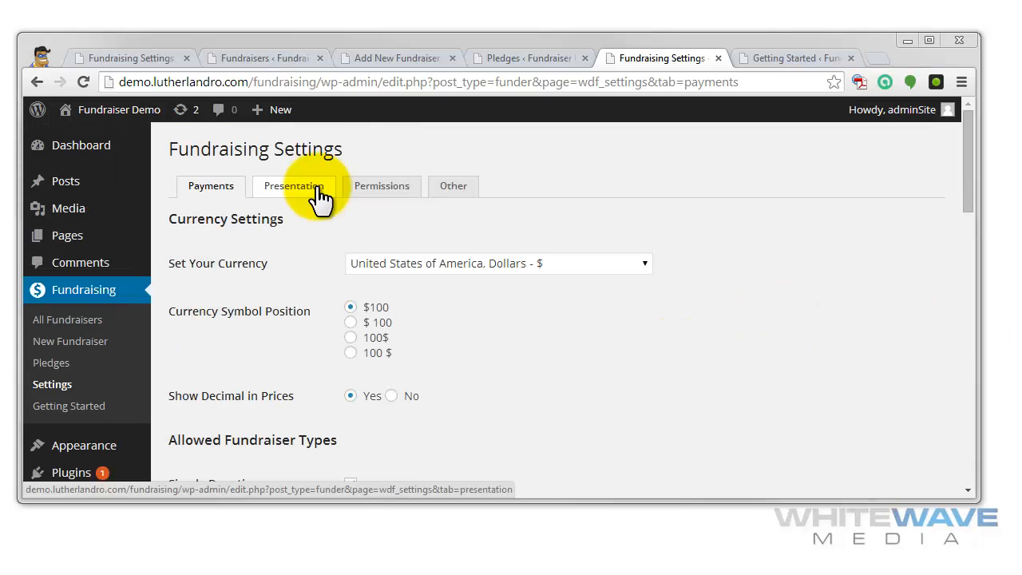
click(318, 192)
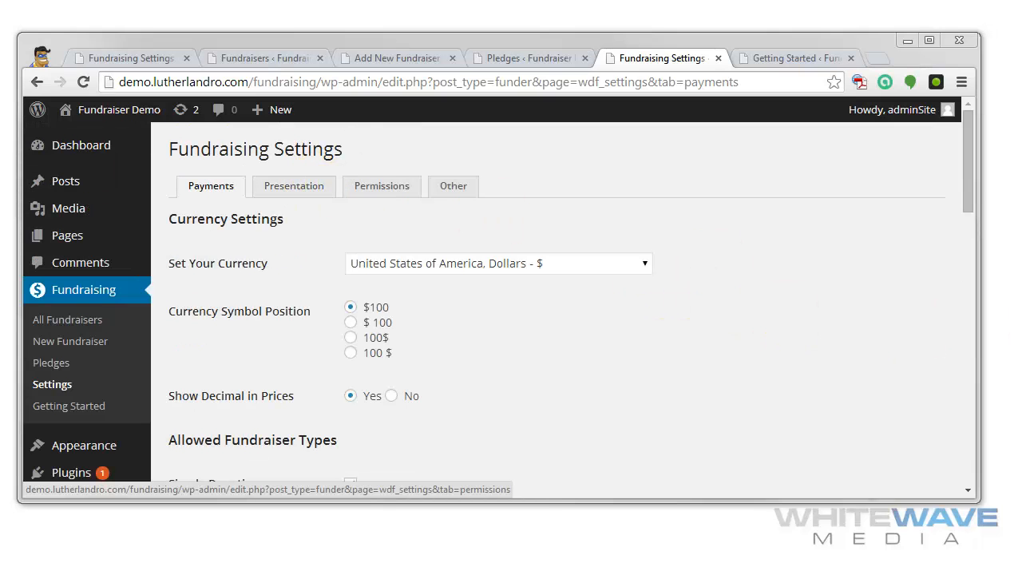
click(435, 238)
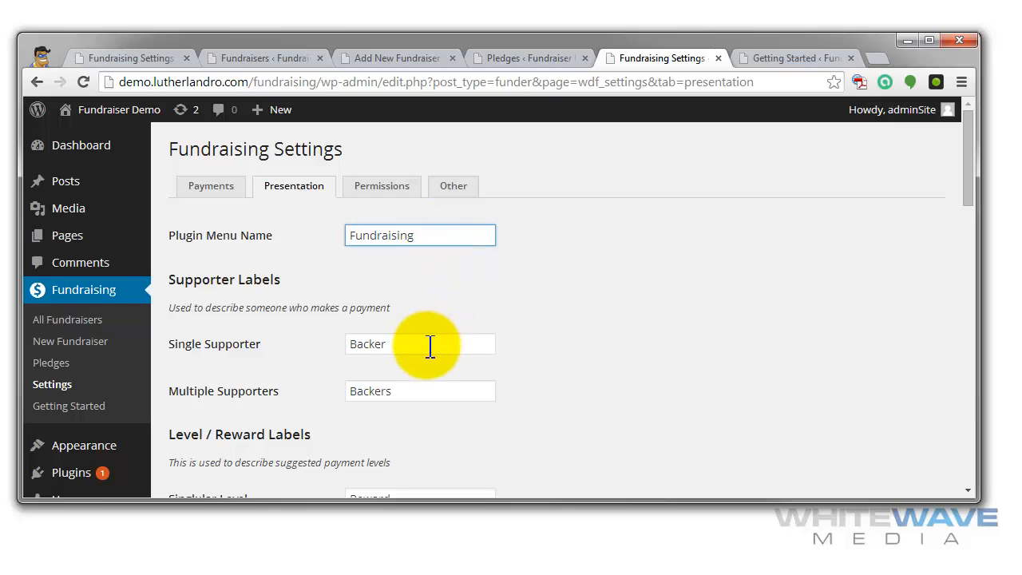
scroll(487, 369, down, 2)
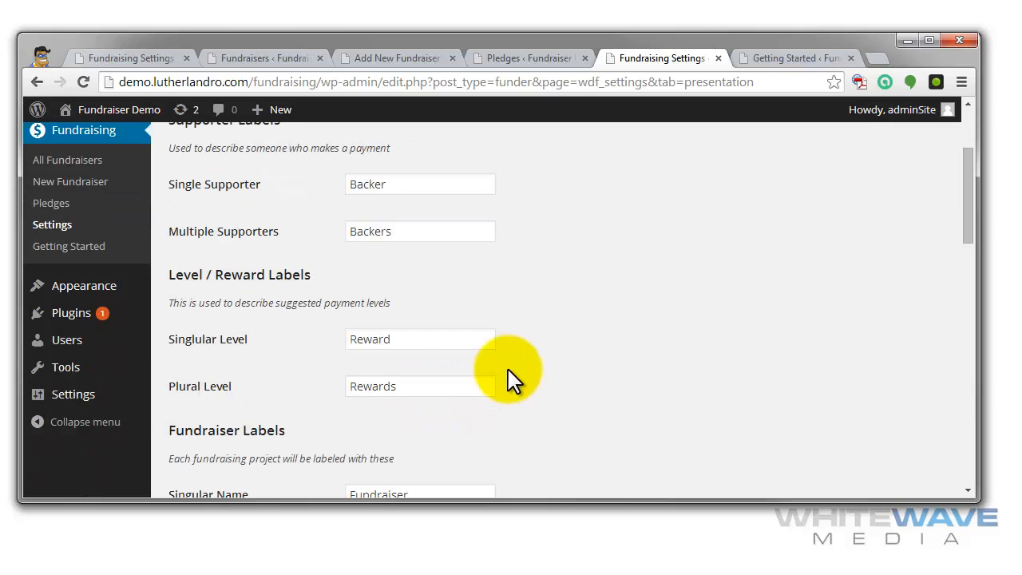
scroll(511, 379, down, 3)
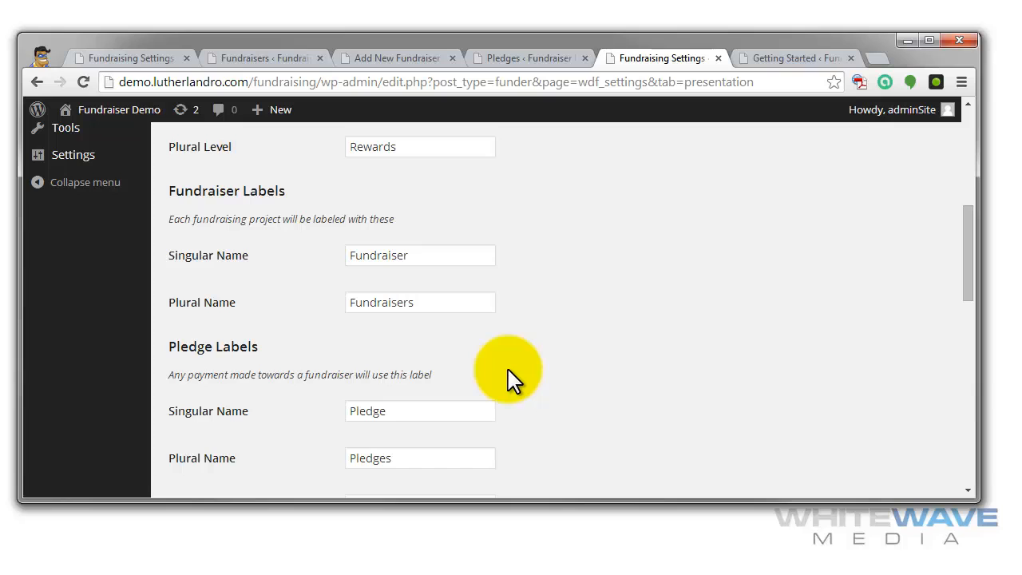
scroll(511, 379, down, 2)
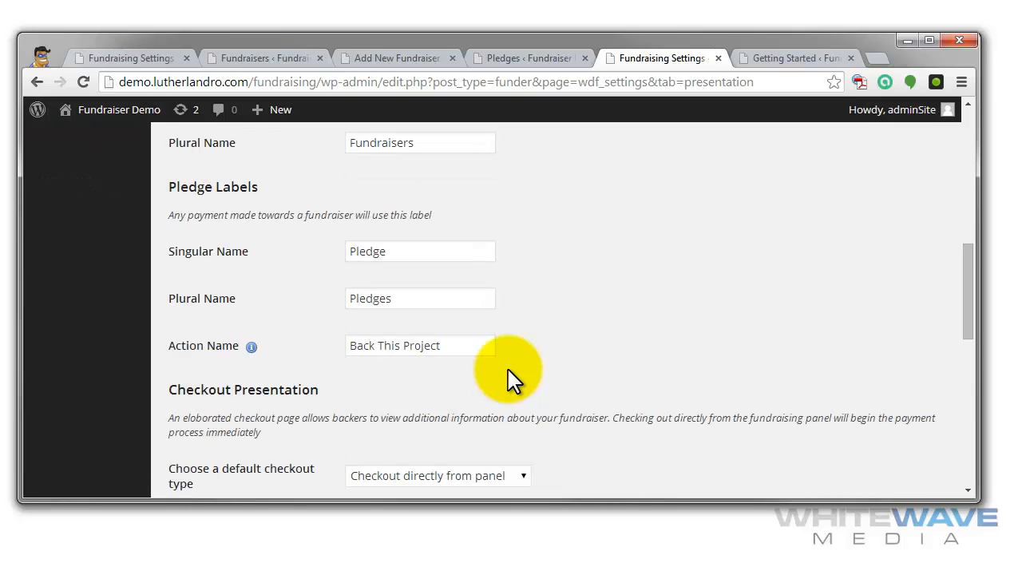
scroll(511, 380, down, 1)
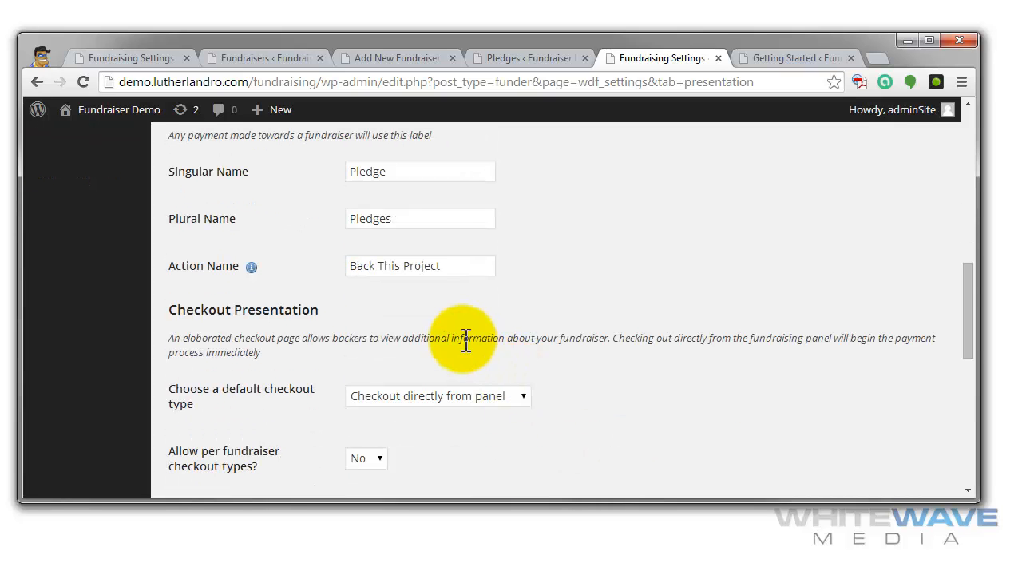
- Examine the checkout presentation options, the default display style choices and the custom CSS field in the presentation settings
scroll(662, 332, down, 2)
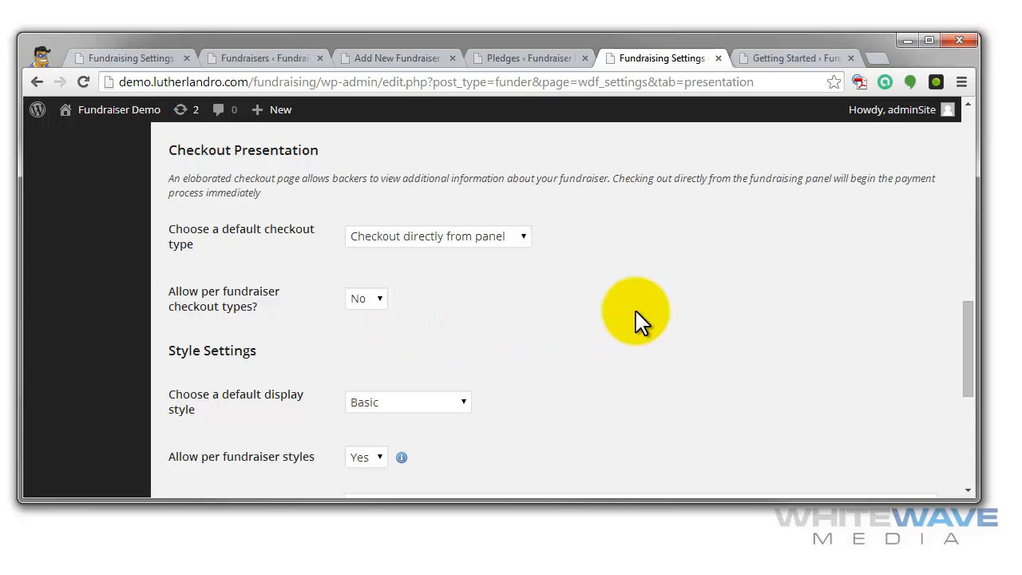
scroll(583, 319, down, 1)
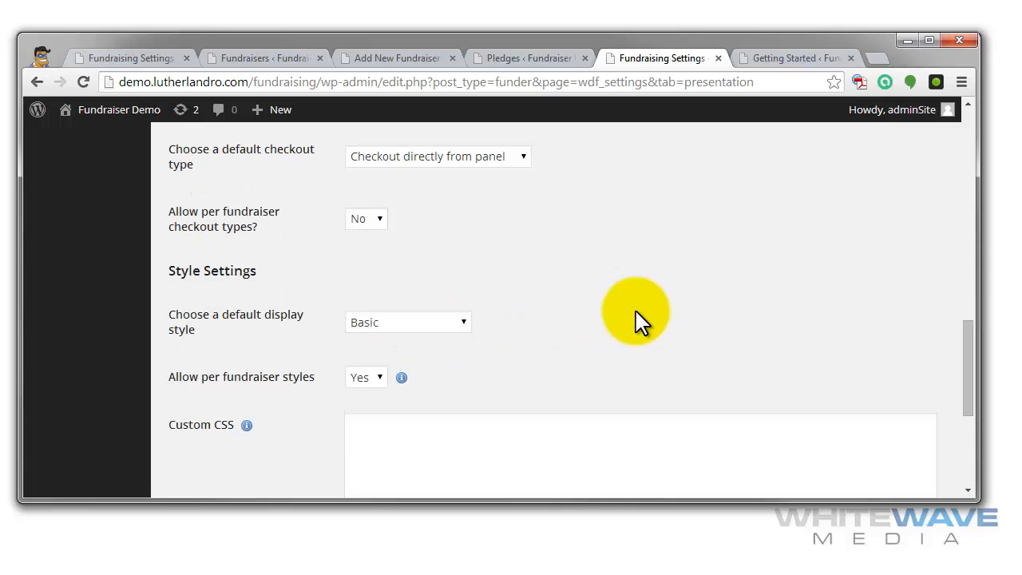
click(457, 323)
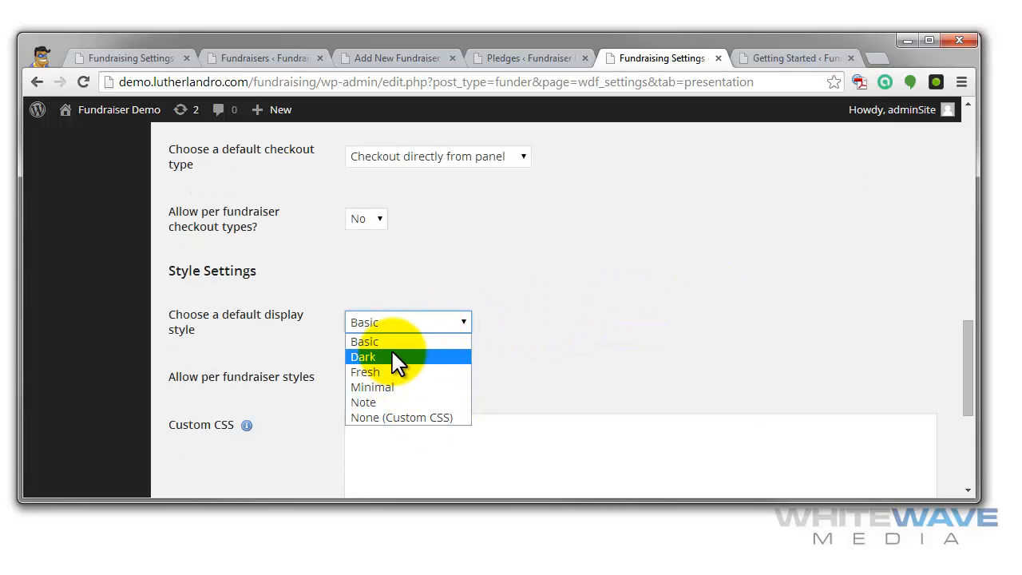
click(426, 446)
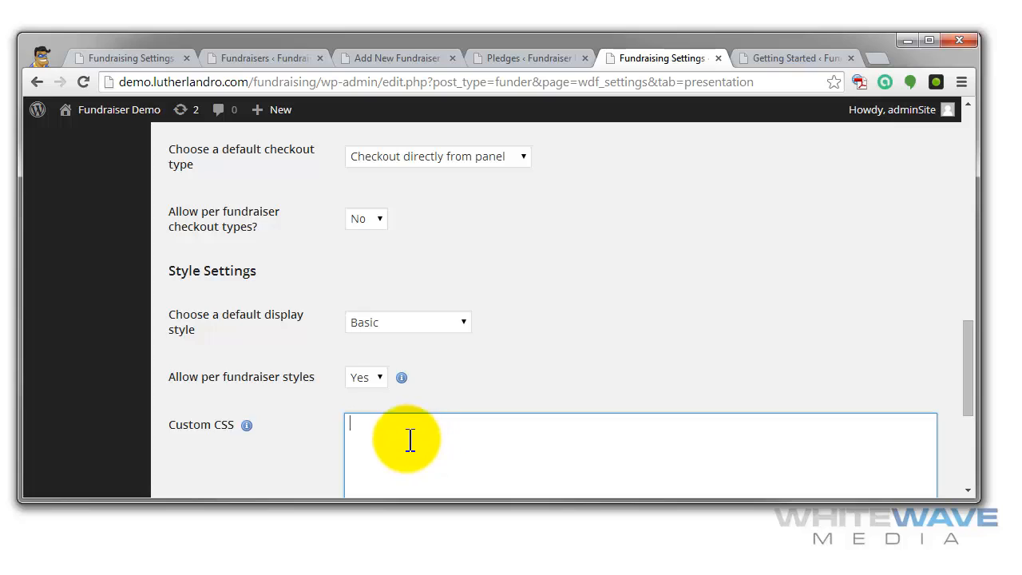
scroll(414, 441, down, 2)
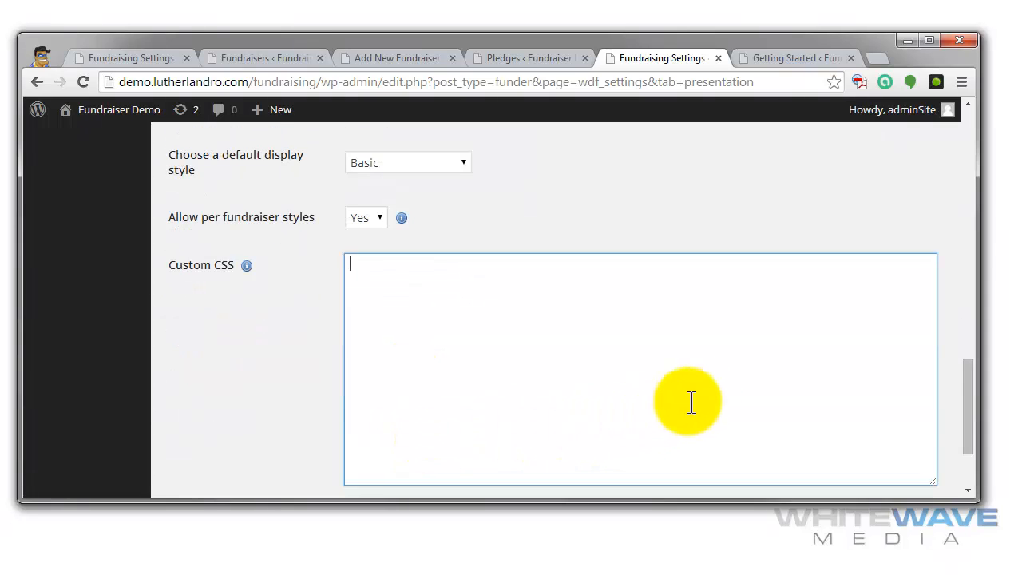
scroll(753, 393, down, 2)
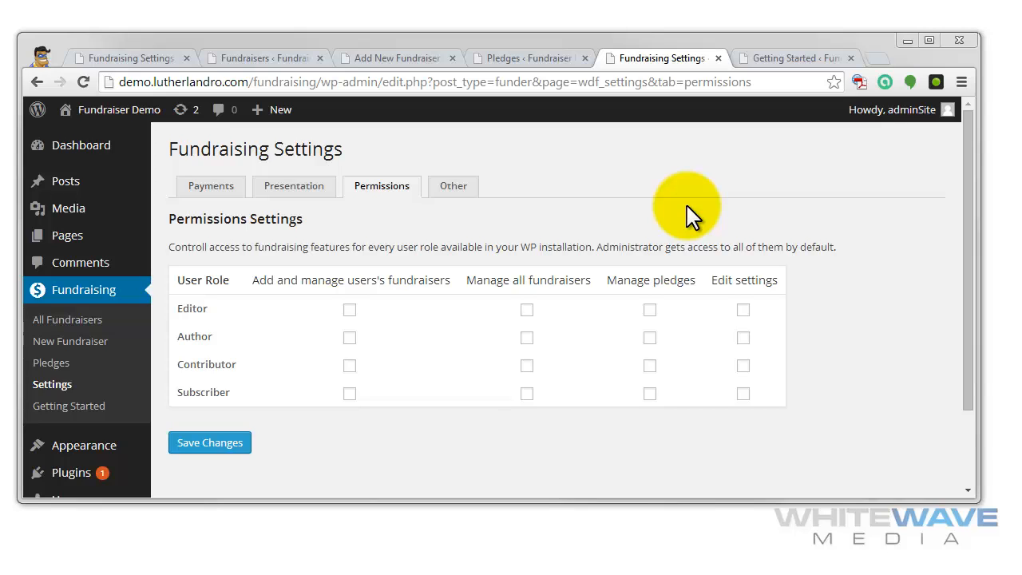
- Try granting the Editor role permission to add and manage users' fundraisers, and clear that permission again
click(689, 214)
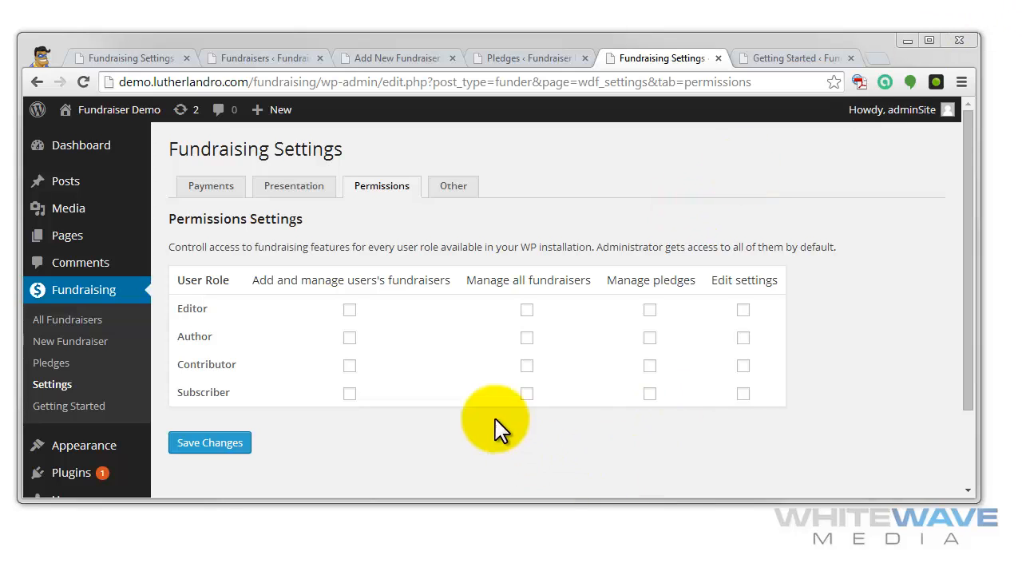
click(352, 319)
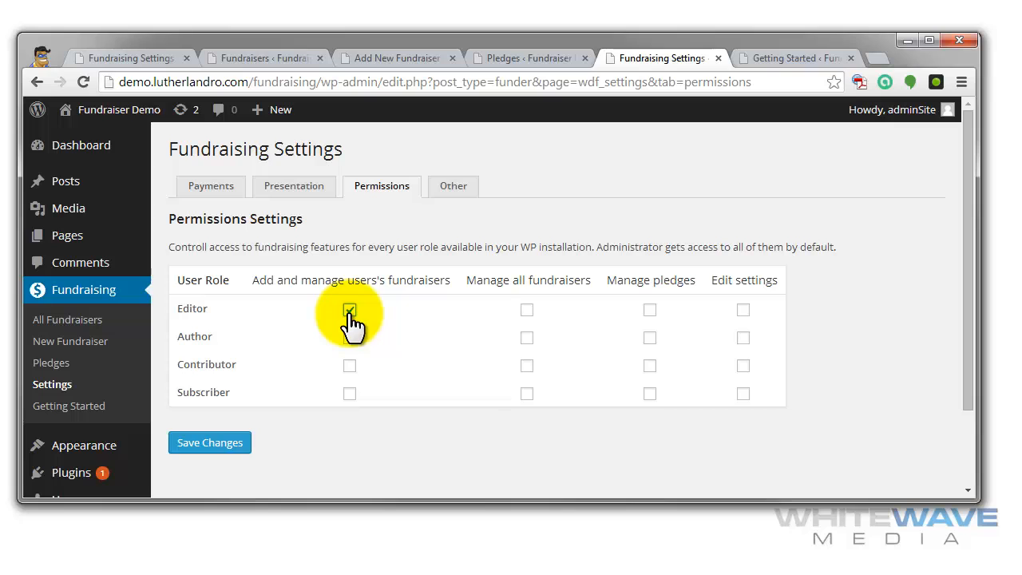
click(351, 314)
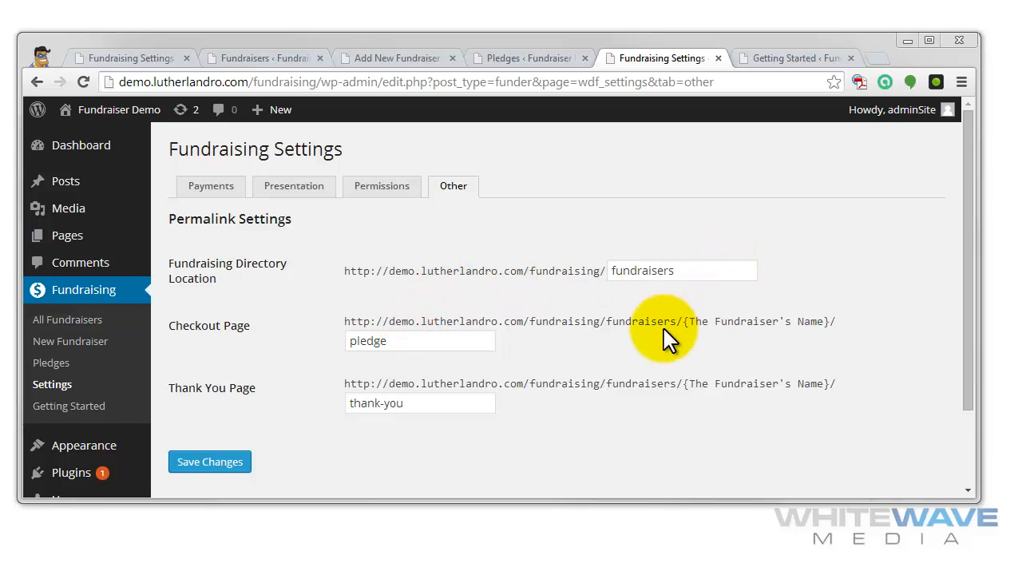
- Examine the Fundraising permalink settings for the directory location, the checkout page and the thank-you page
drag(685, 321, 834, 321)
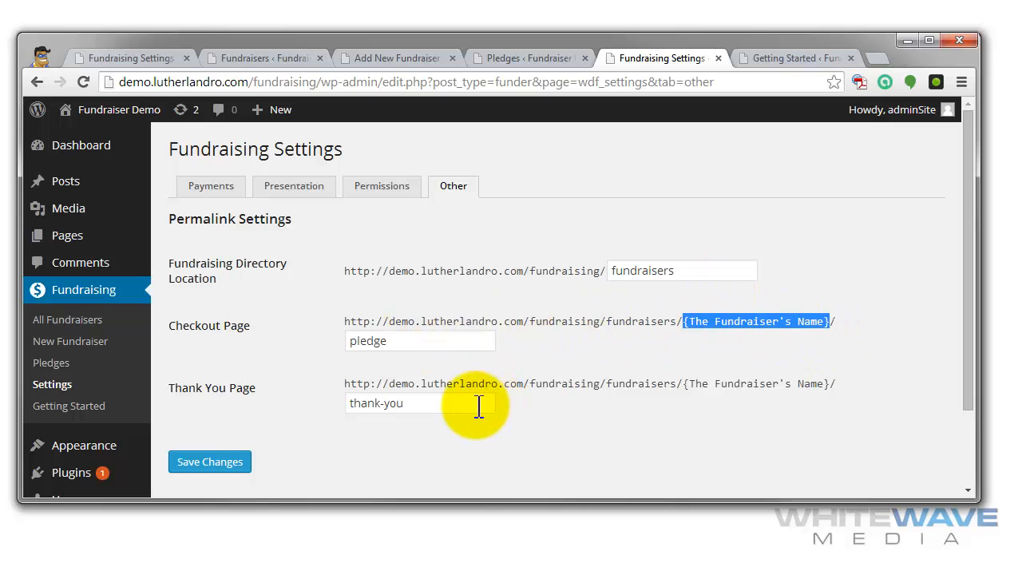
double_click(348, 342)
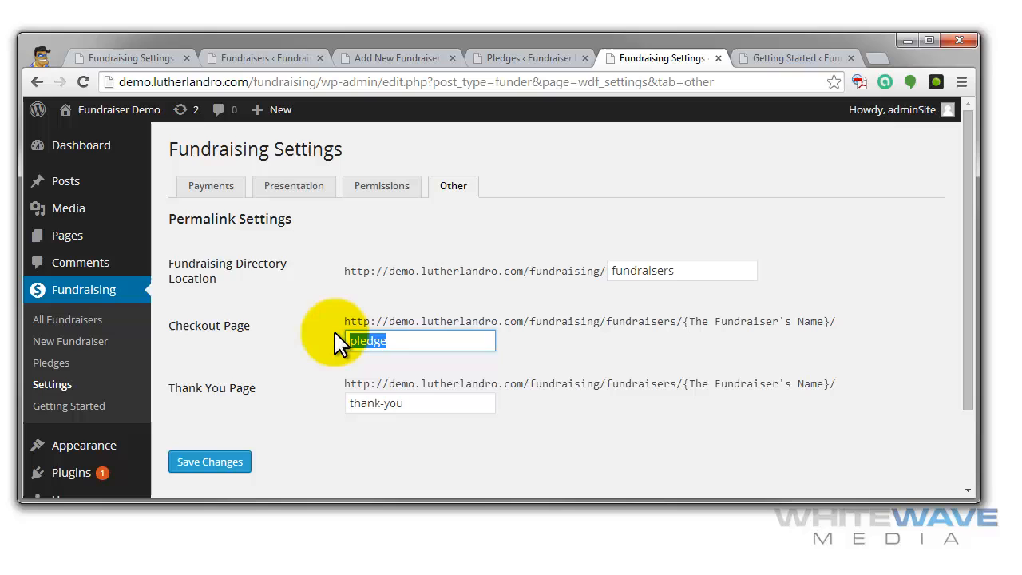
triple_click(417, 408)
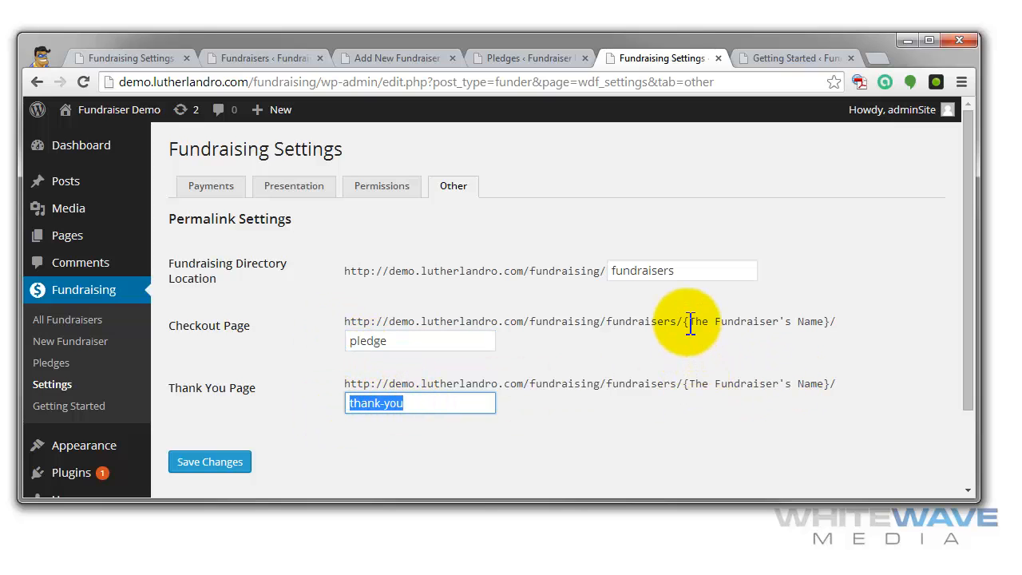
drag(689, 324, 830, 323)
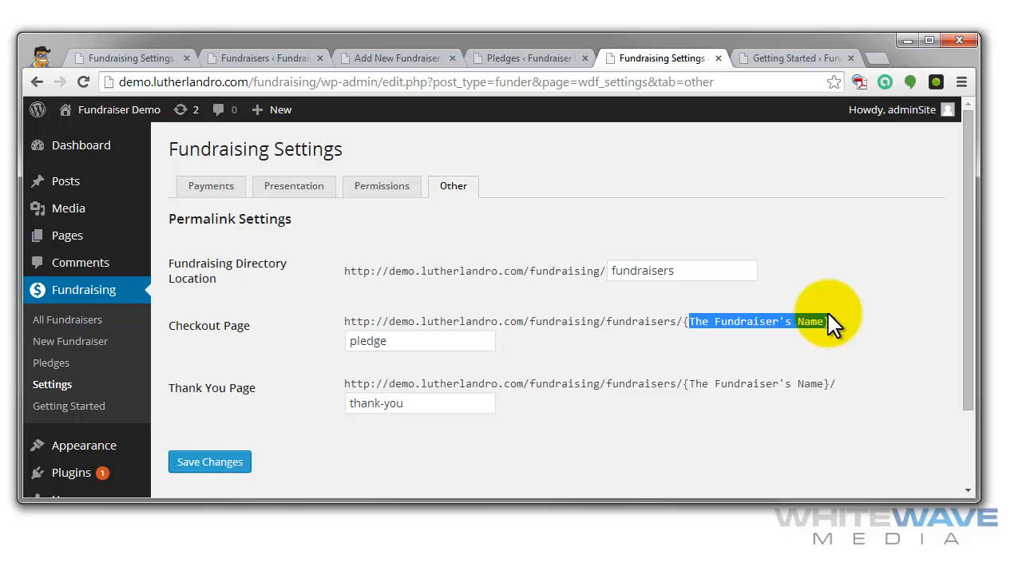
triple_click(717, 272)
triple_click(425, 341)
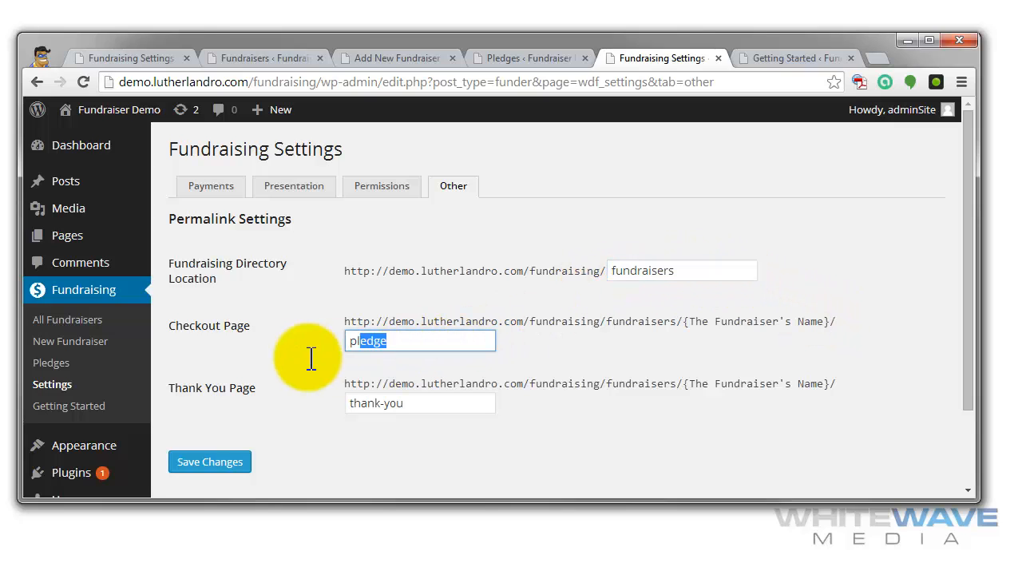
triple_click(431, 408)
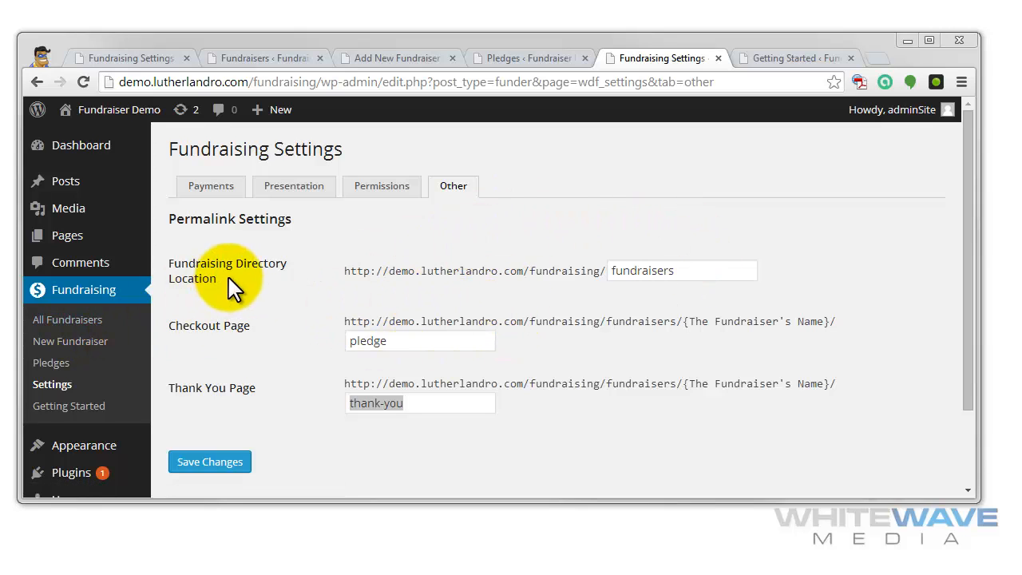
- Check the Post name option in the WordPress permalink settings in a separate tab, and return to the Fundraising settings
drag(969, 318, 971, 409)
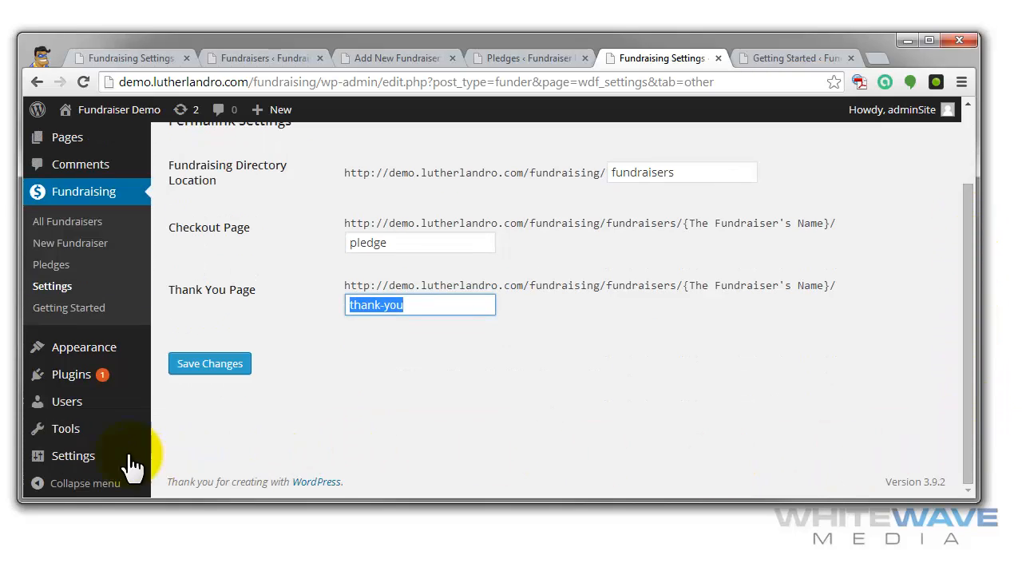
mouse_move(86, 457)
middle_click(264, 396)
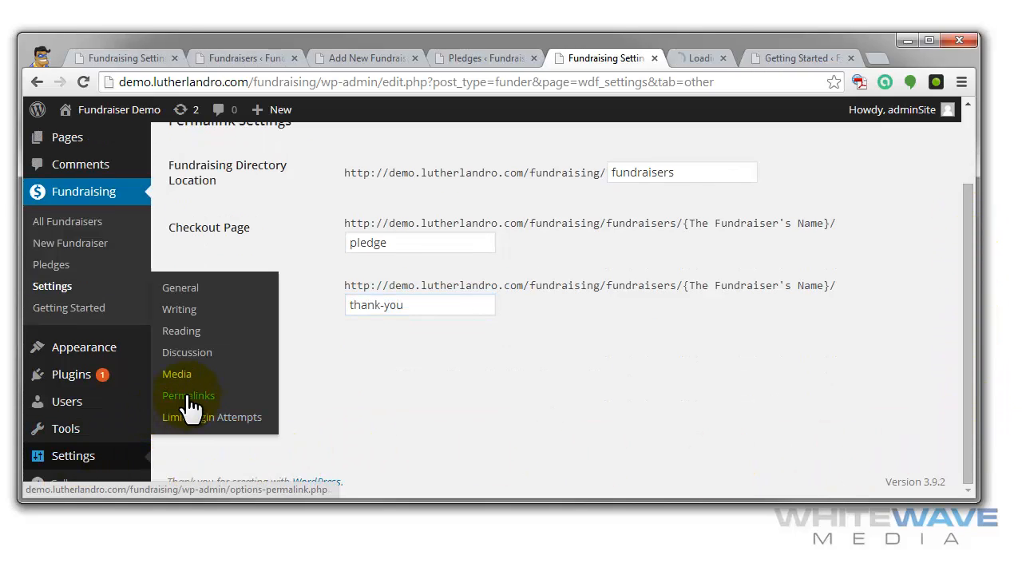
click(700, 69)
scroll(480, 303, down, 3)
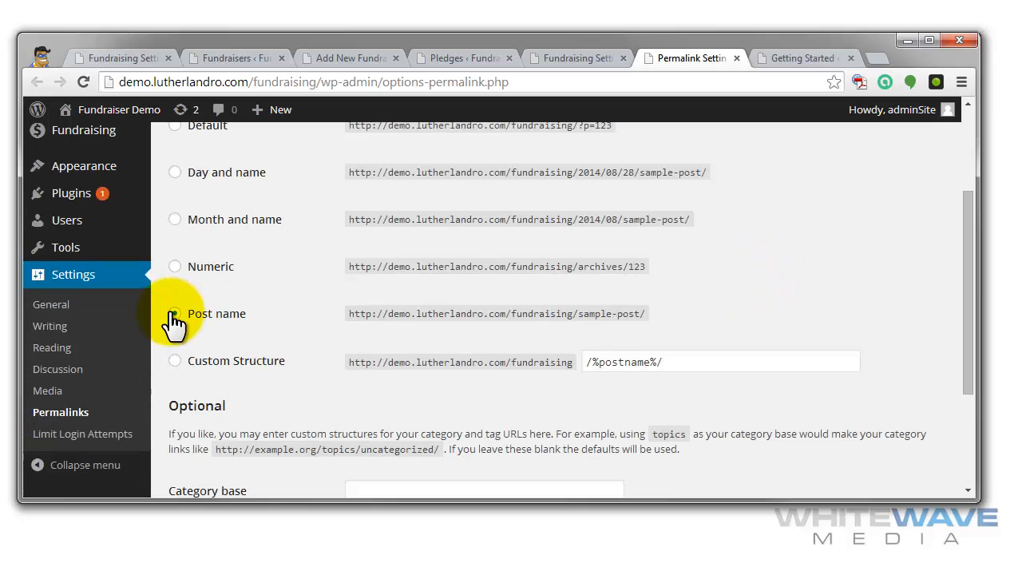
drag(214, 313, 248, 315)
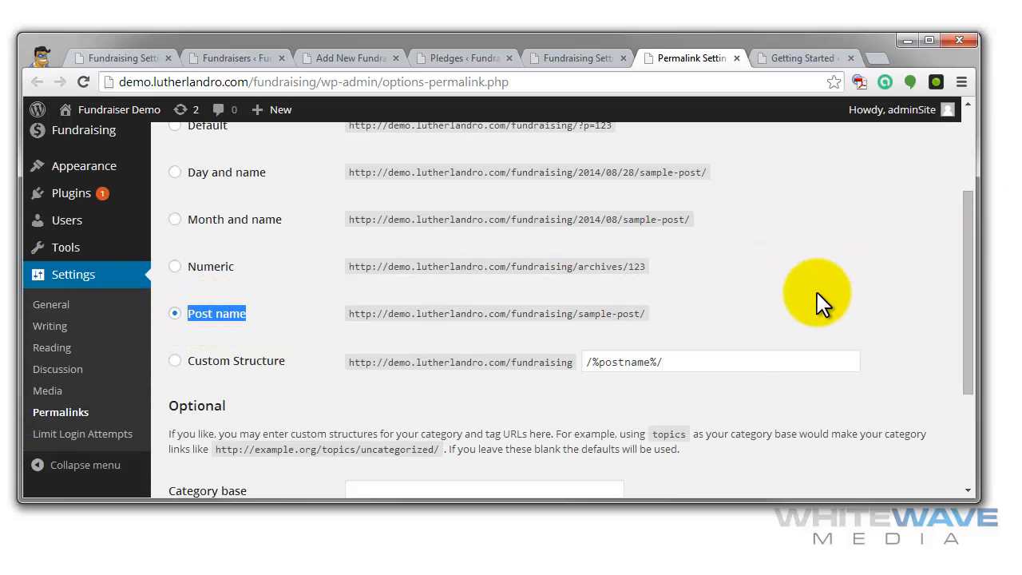
scroll(739, 379, up, 2)
key(ctrl+shift+Tab)
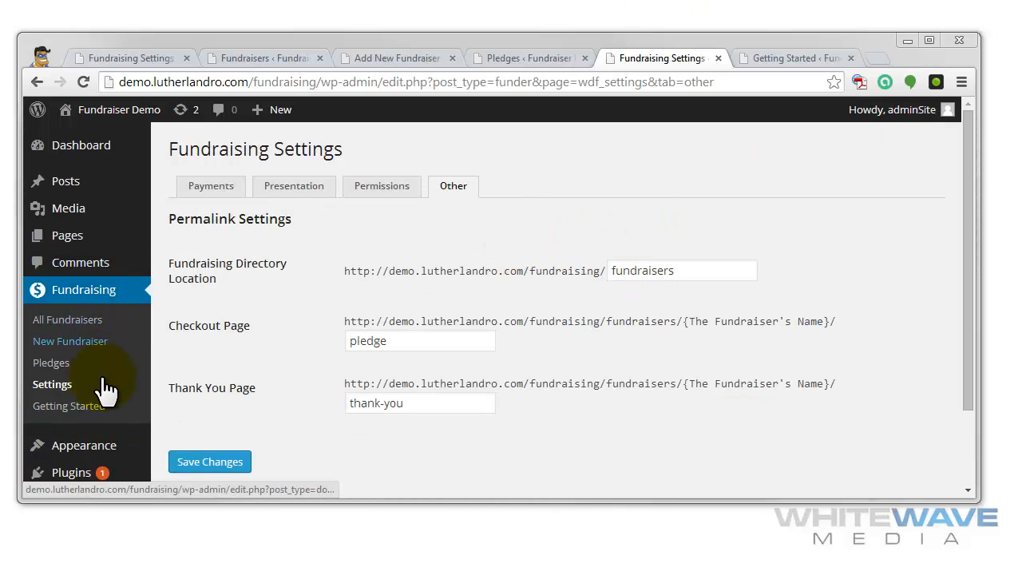
- Review the available widgets for fundraising, including Fundraiser Panel, Fundraisers List, Pledge Button and Recent Fundraisers
mouse_move(88, 451)
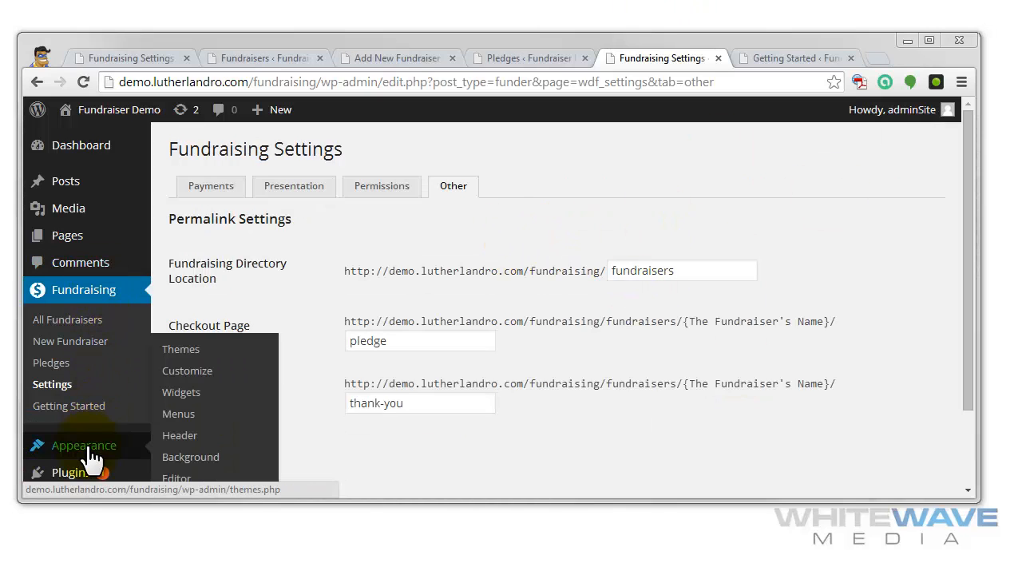
click(183, 395)
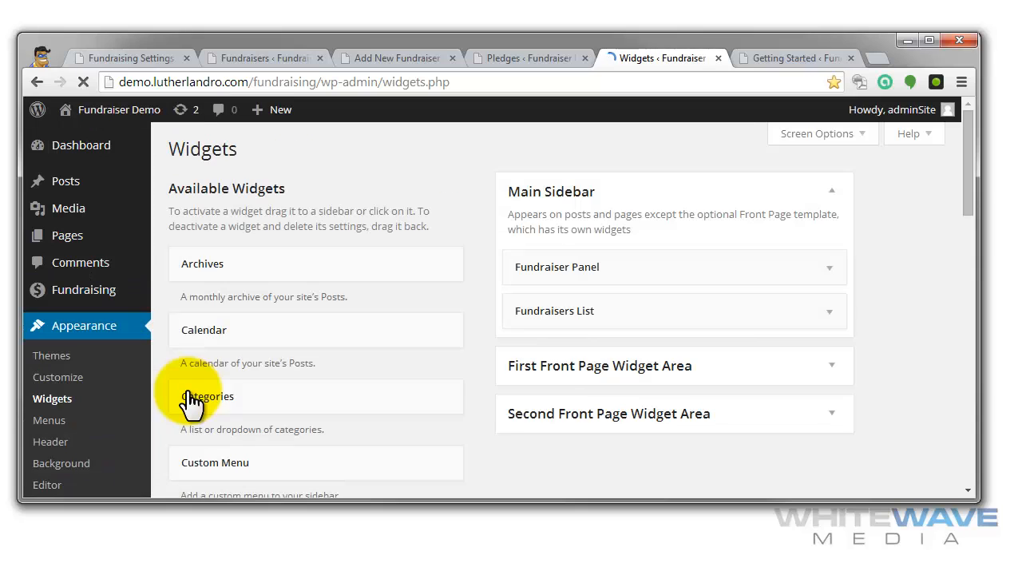
scroll(419, 272, down, 3)
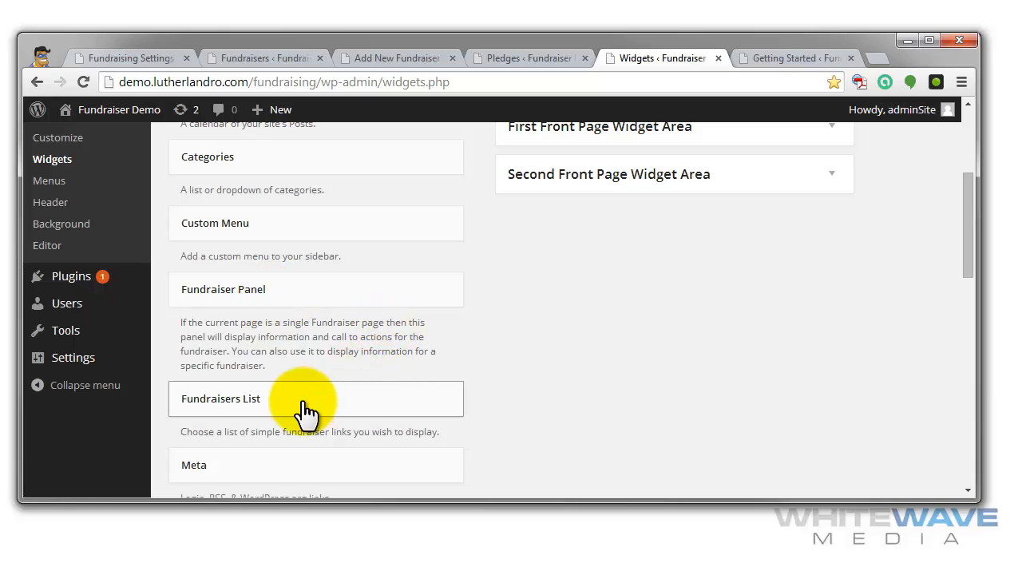
scroll(565, 385, down, 2)
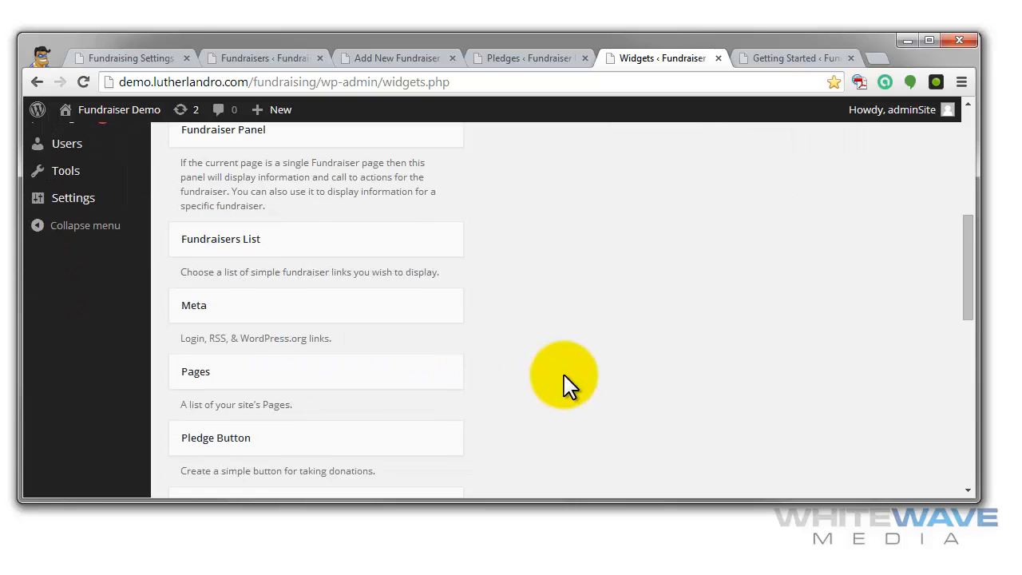
scroll(565, 386, down, 2)
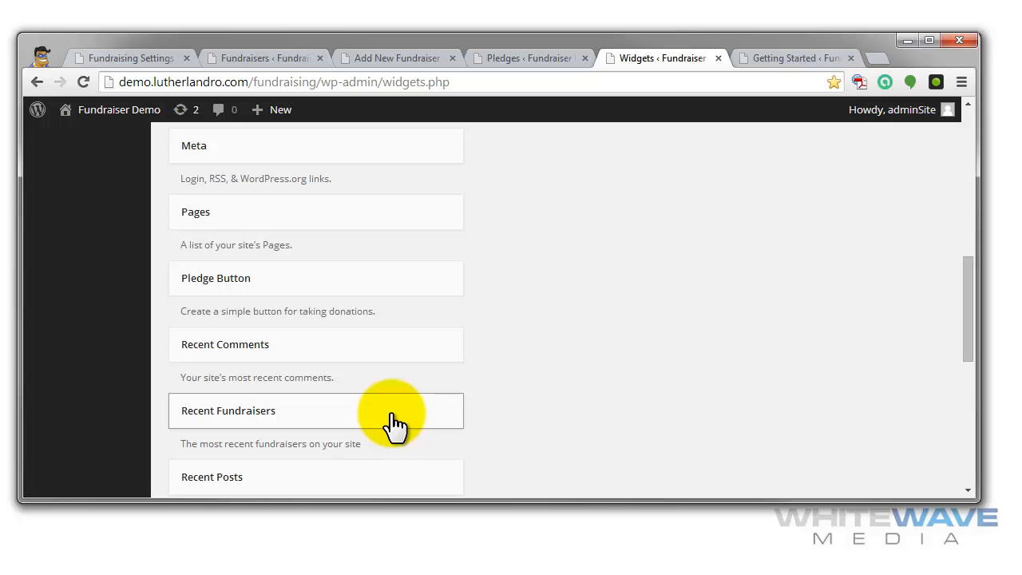
- Read the Getting Started Guide, covering the first-time setup steps and the available shortcodes such as Fundraiser Panel and Simple Donate Button
mouse_move(39, 293)
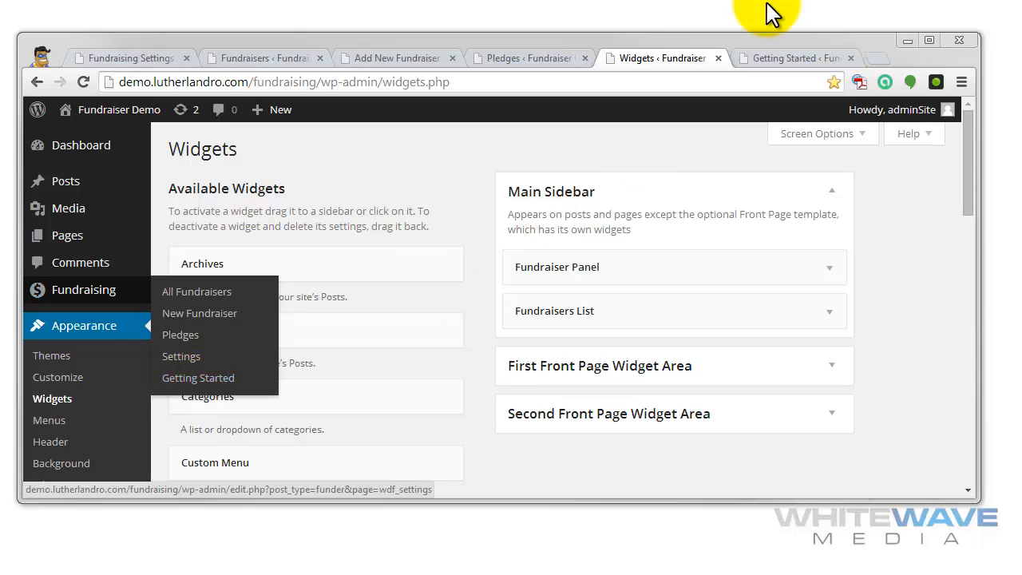
click(798, 59)
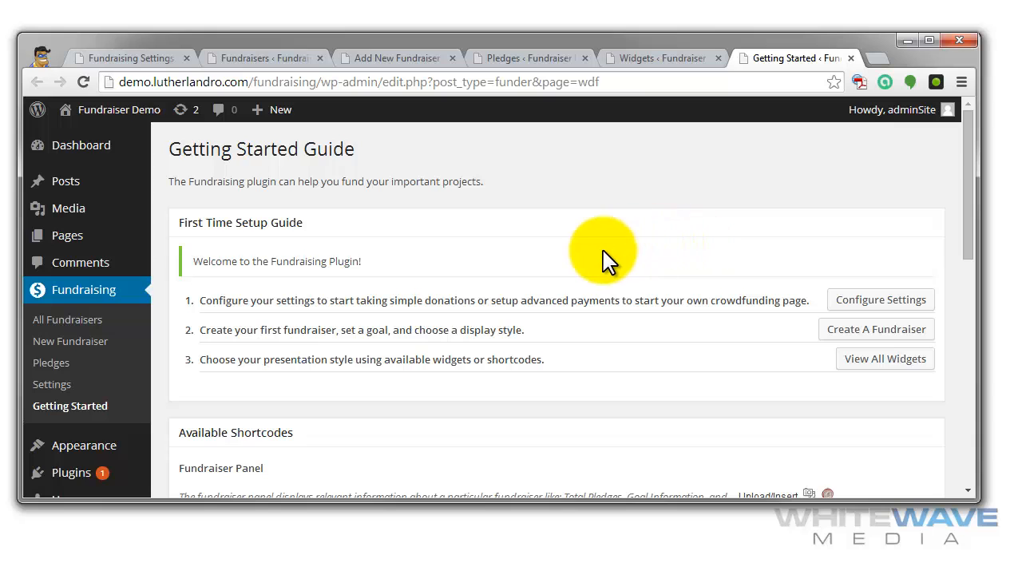
scroll(604, 259, down, 3)
scroll(605, 260, up, 3)
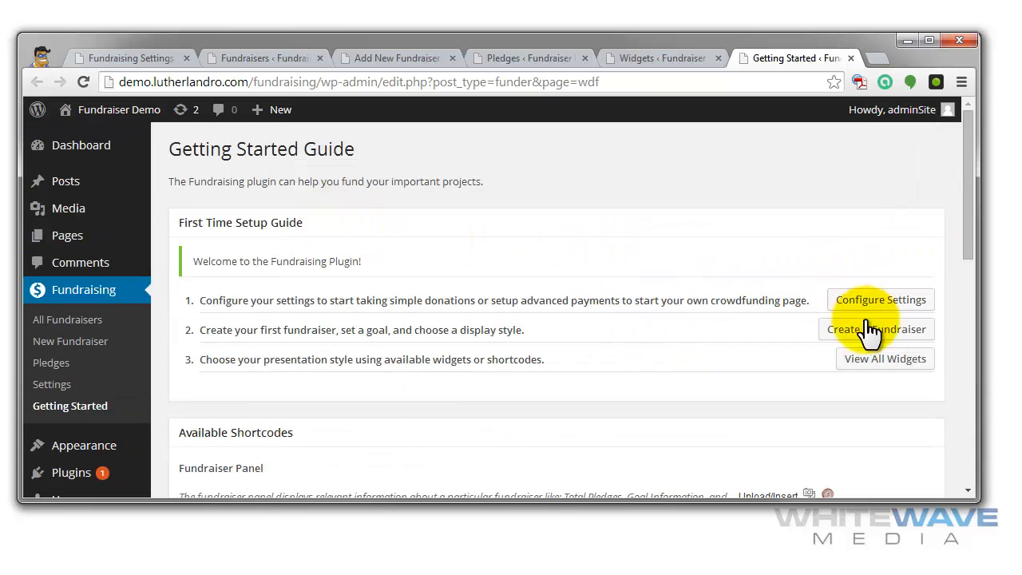
scroll(630, 311, down, 2)
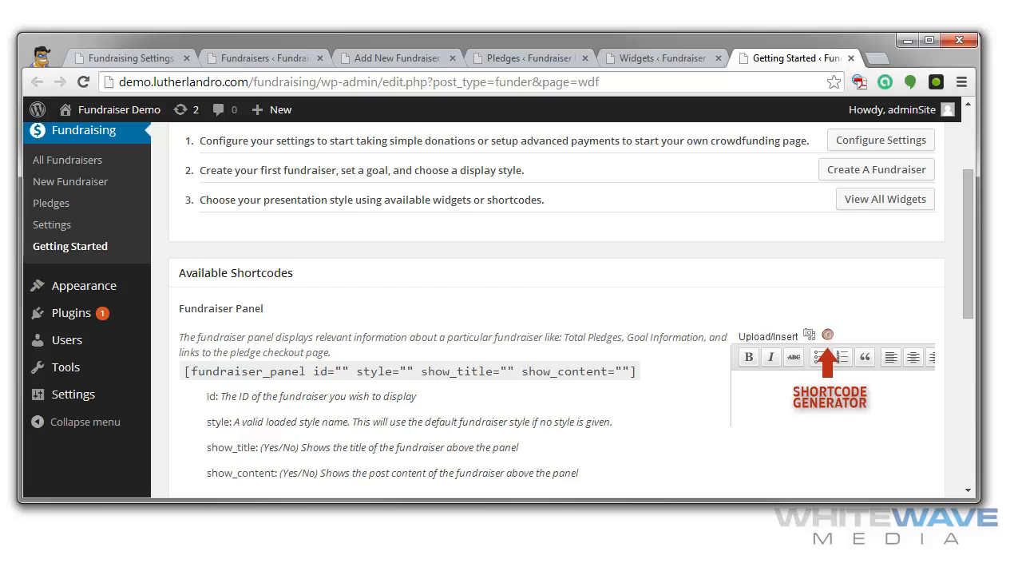
scroll(615, 351, down, 3)
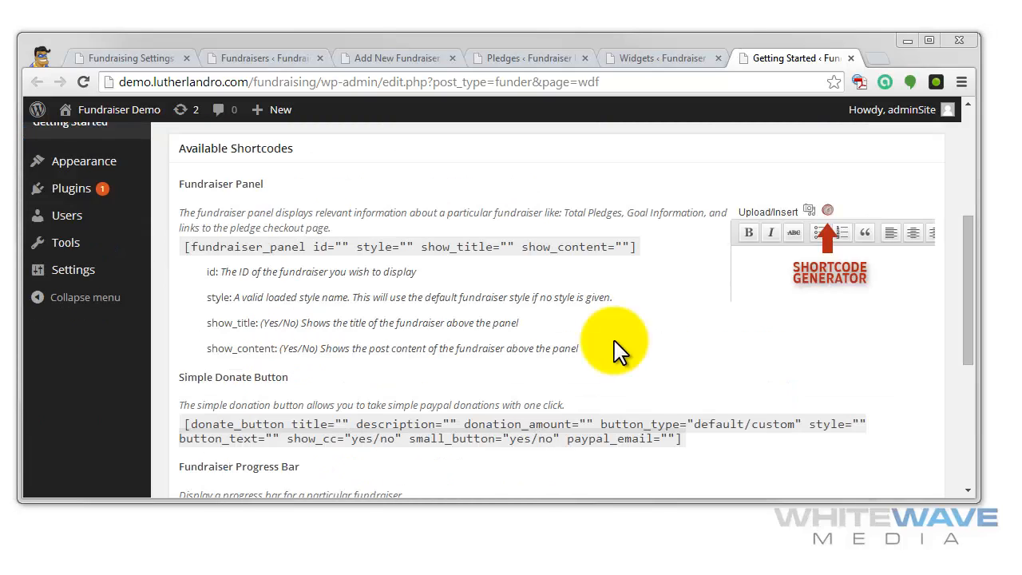
drag(296, 298, 381, 327)
scroll(452, 346, down, 5)
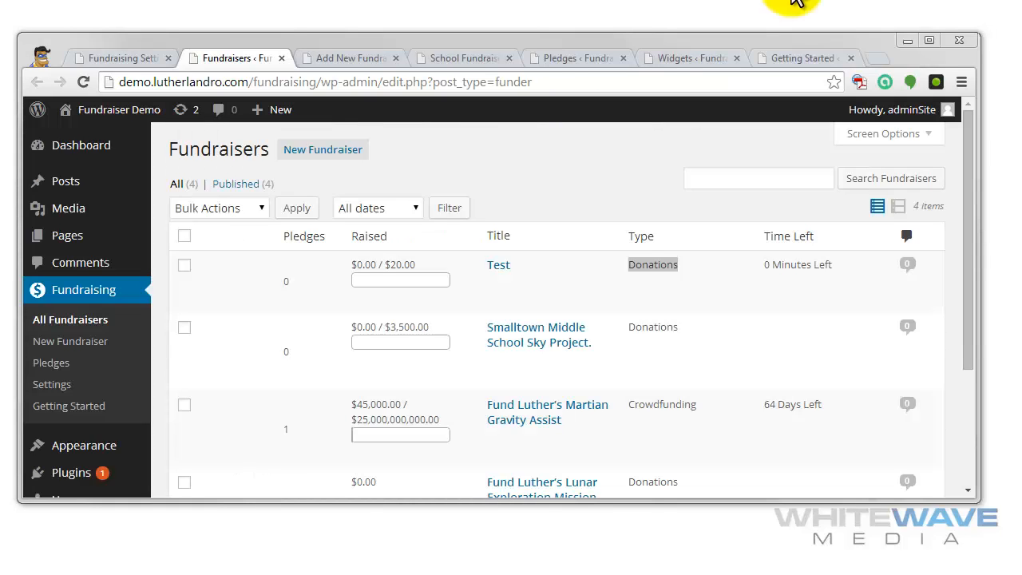
- Open the Add New Fundraiser form and go through the title "Help Us Build HAL9000" to the end of its description text
click(326, 151)
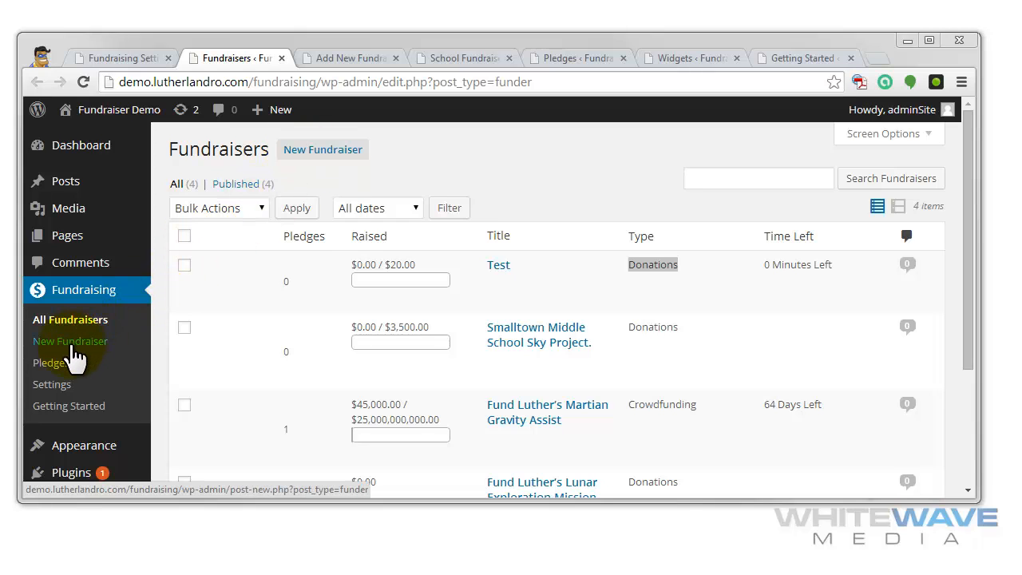
click(352, 59)
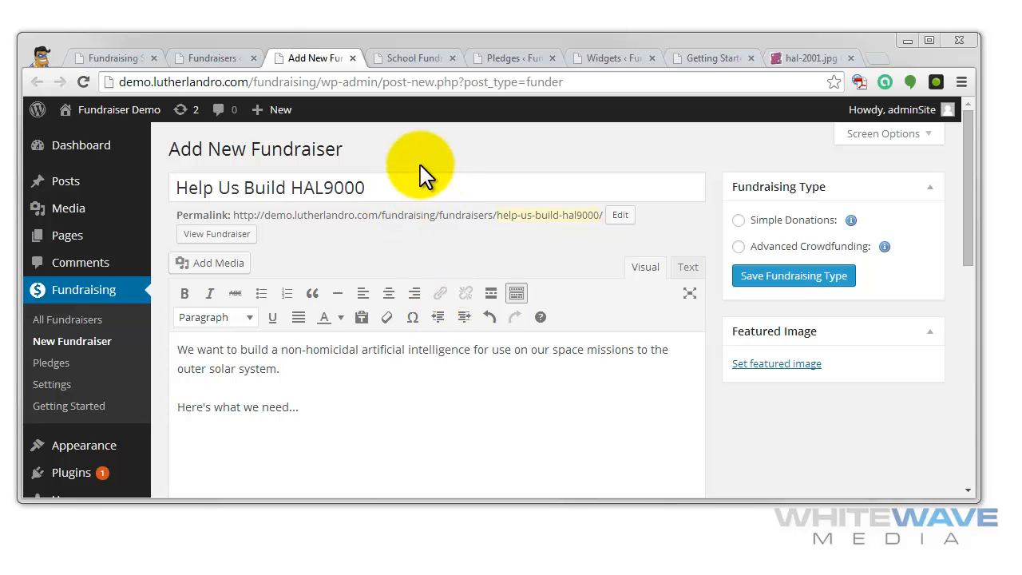
click(401, 183)
click(402, 423)
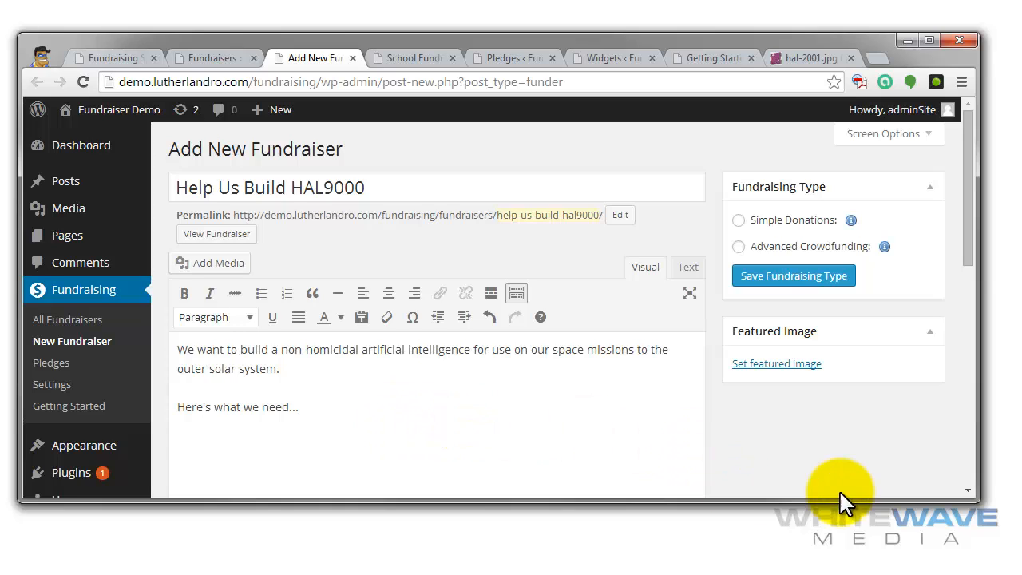
- Try to upload hal-2001.jpg and set it as the fundraiser's featured image
click(802, 366)
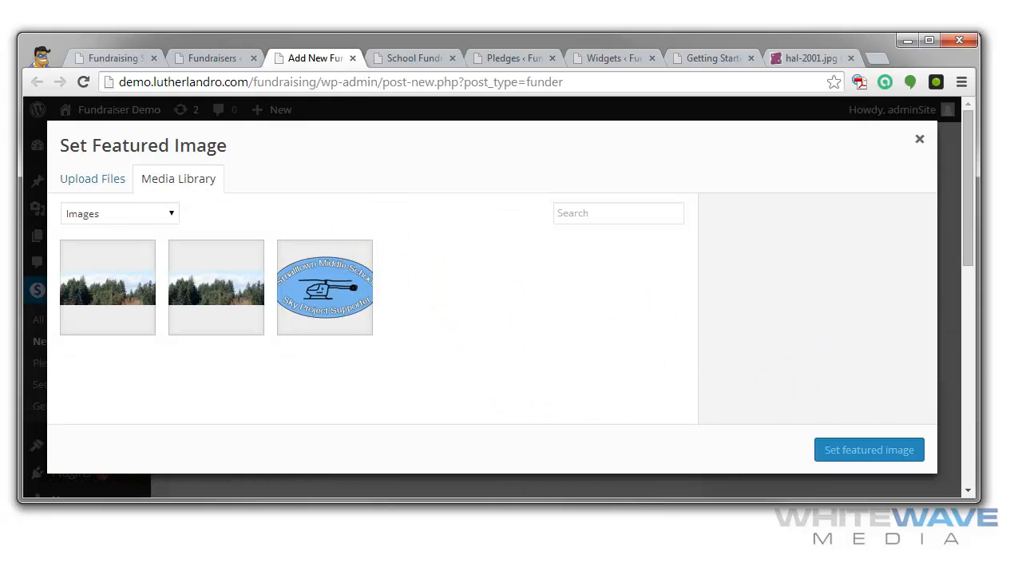
drag(889, 155, 471, 285)
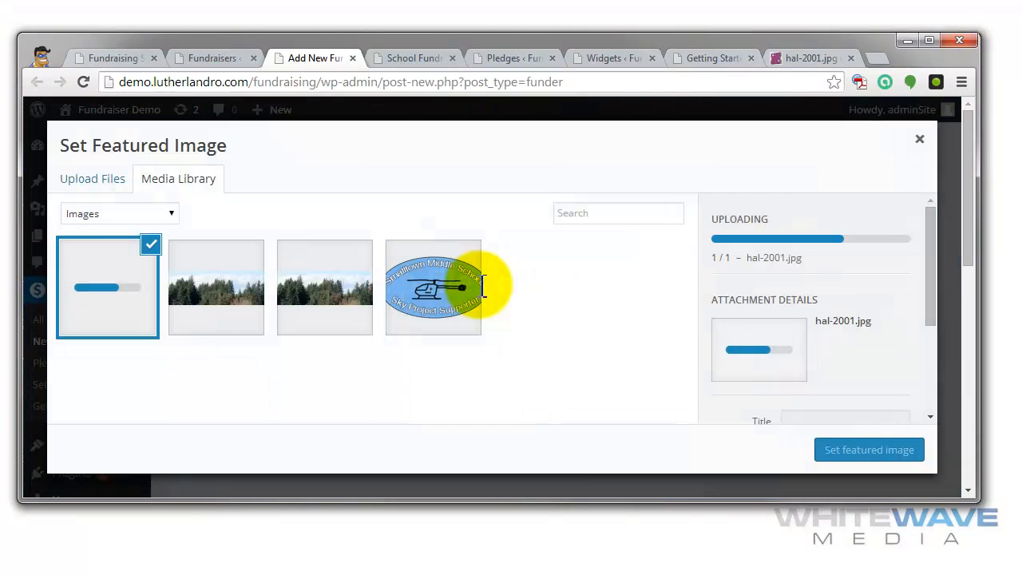
click(898, 449)
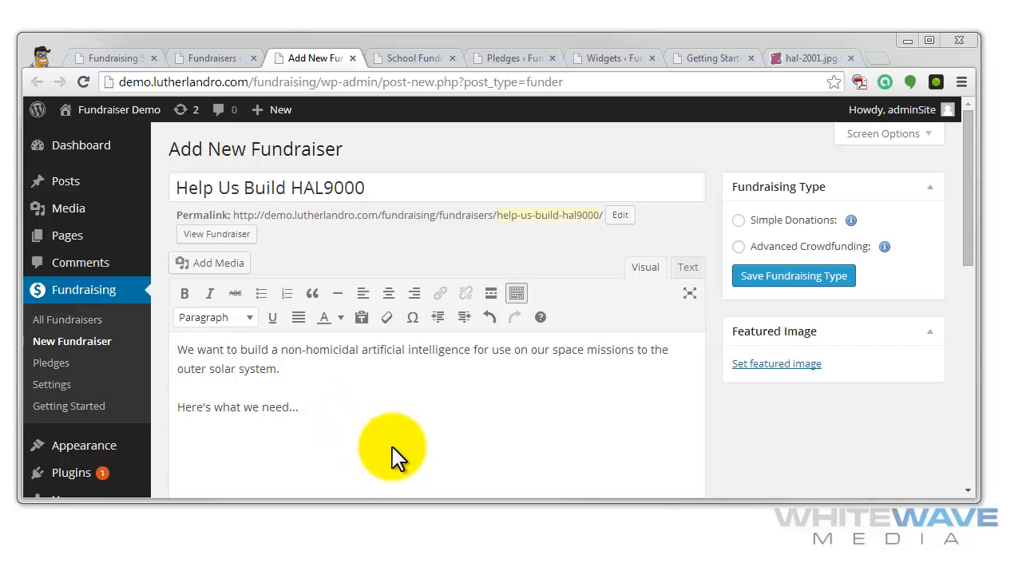
- Save the fundraising type as Simple Donations and confirm leaving the page
click(739, 222)
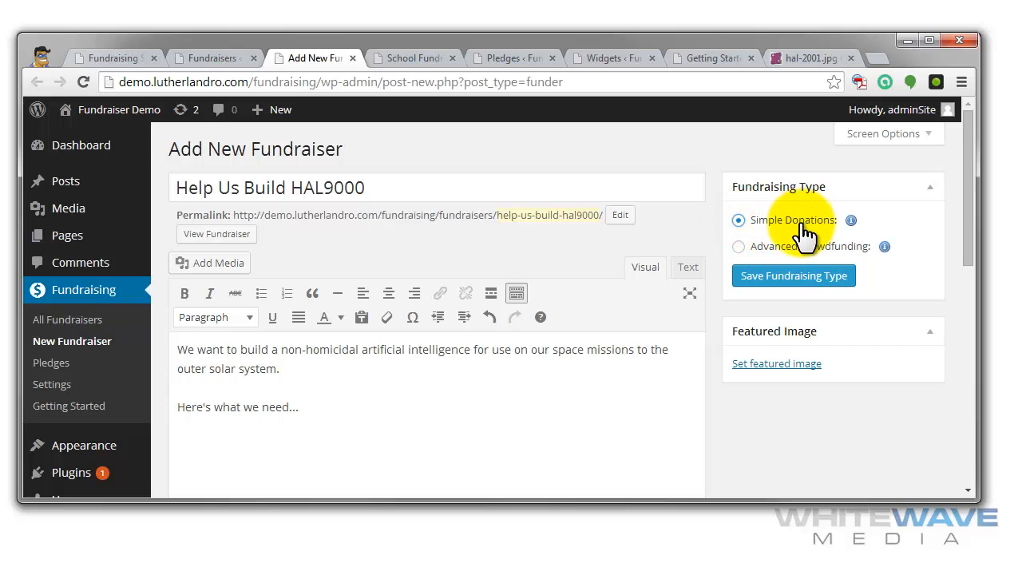
click(820, 271)
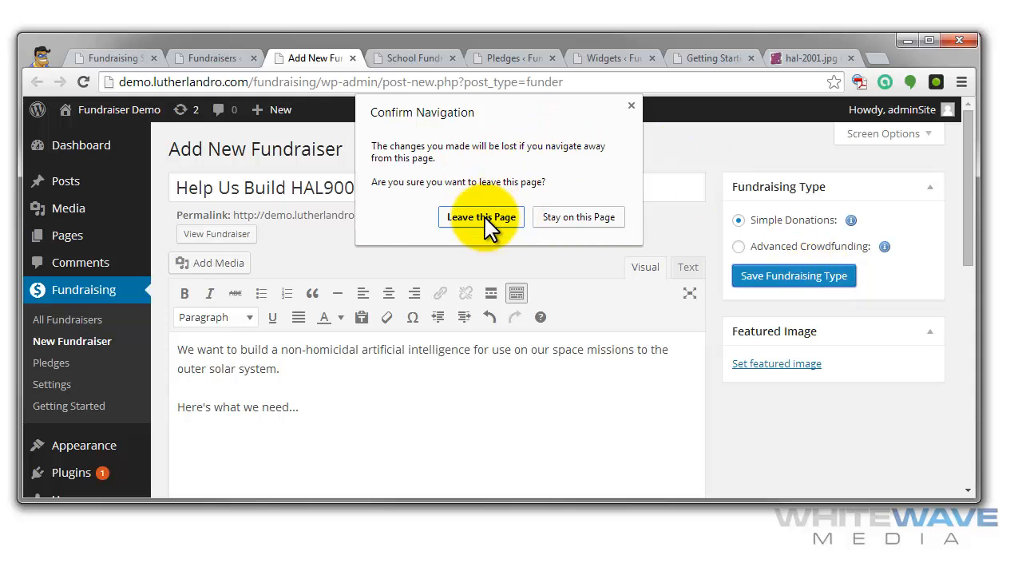
click(485, 227)
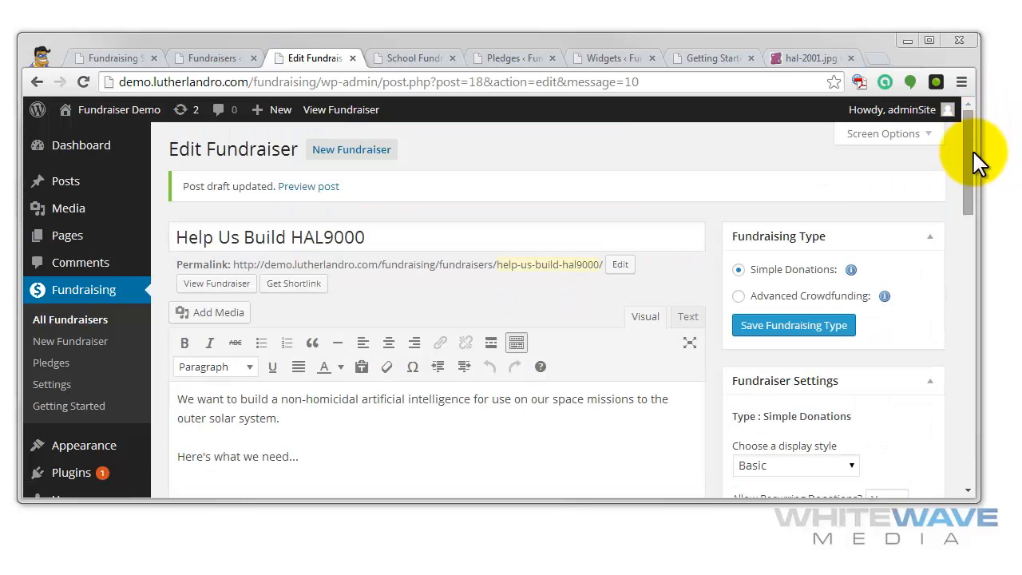
- Review the display style and recurring donation choices in the Fundraiser Settings, keeping the current selections
drag(971, 168, 971, 185)
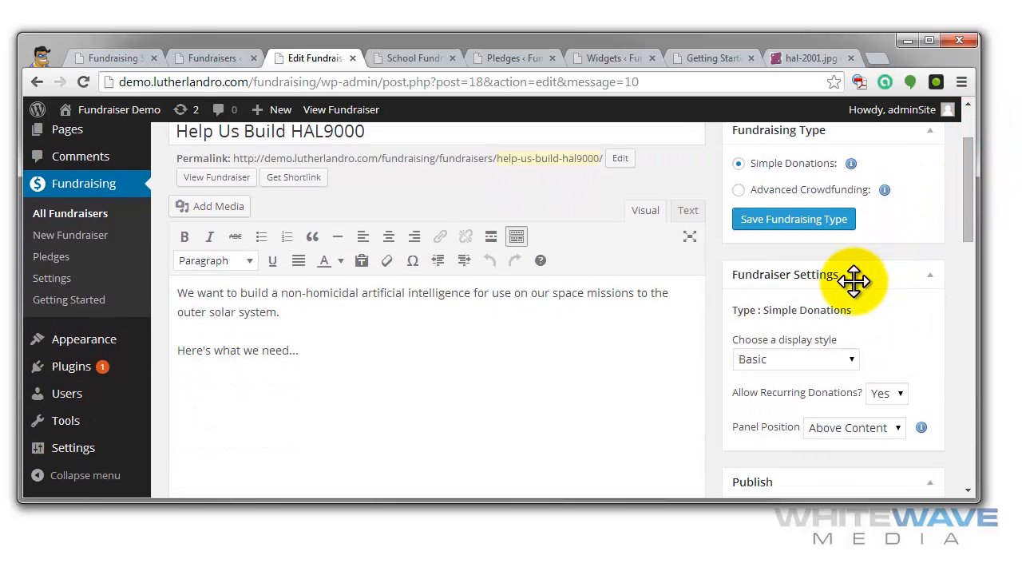
drag(771, 310, 860, 312)
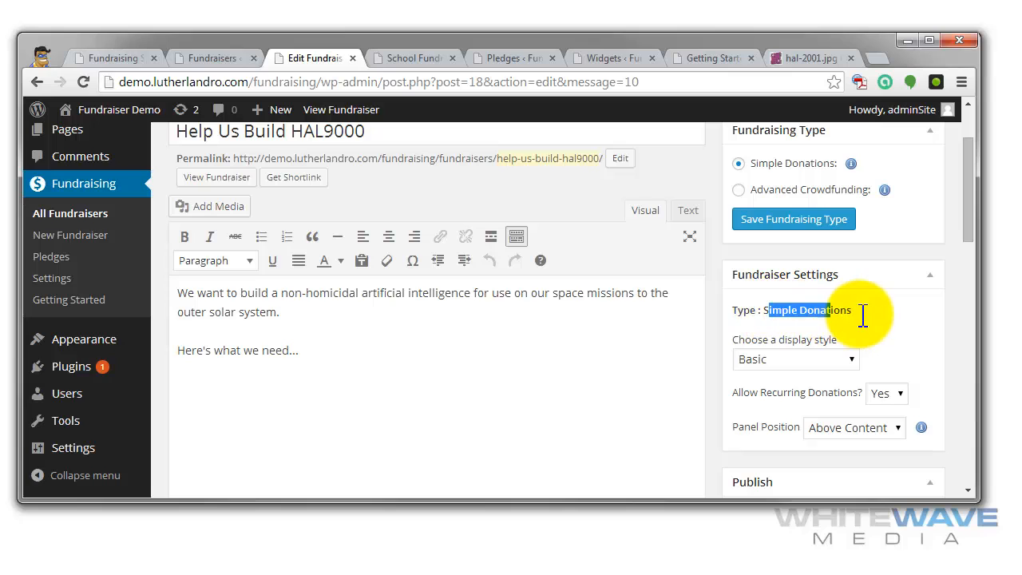
click(853, 361)
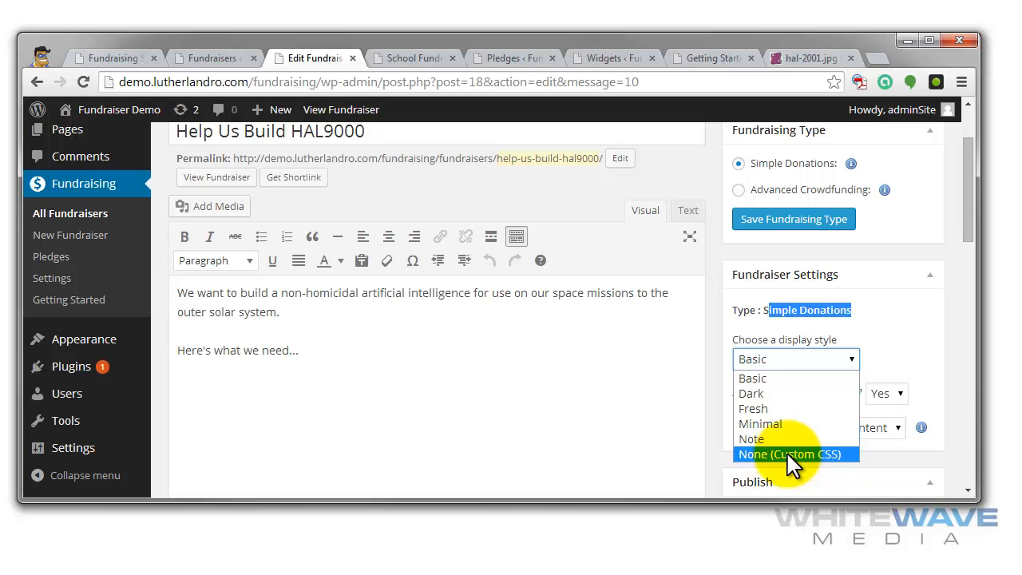
click(898, 343)
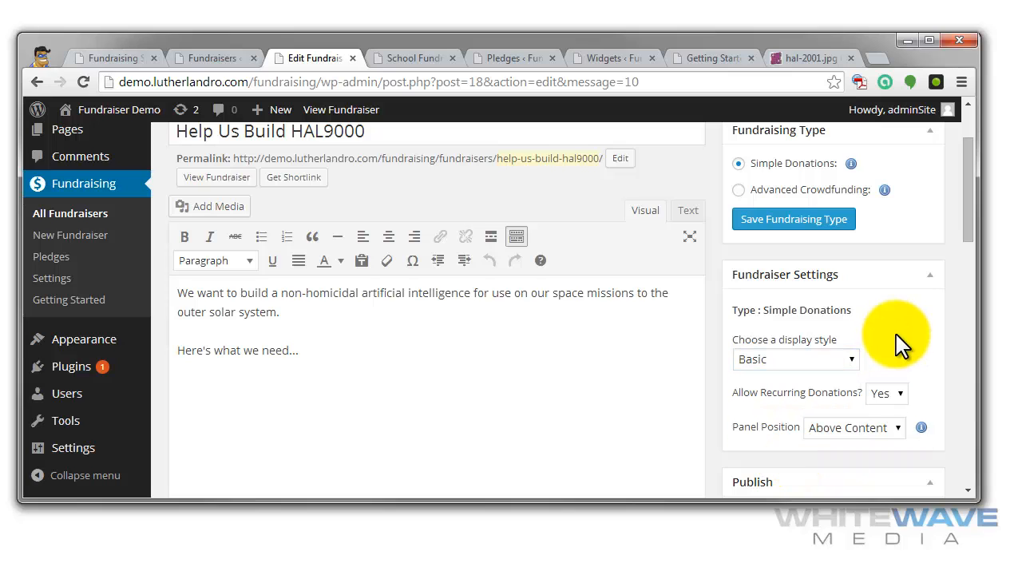
click(904, 398)
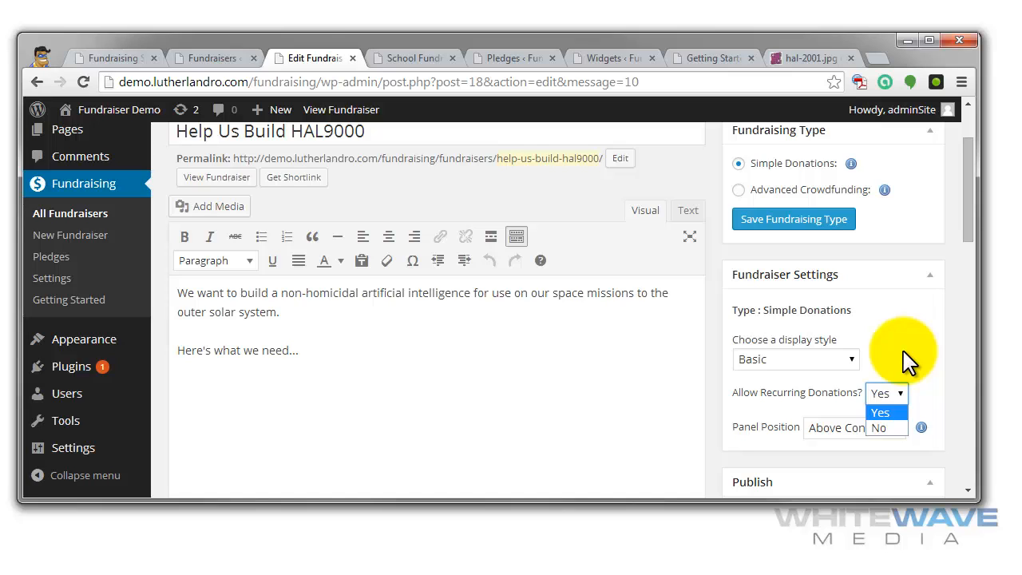
click(917, 330)
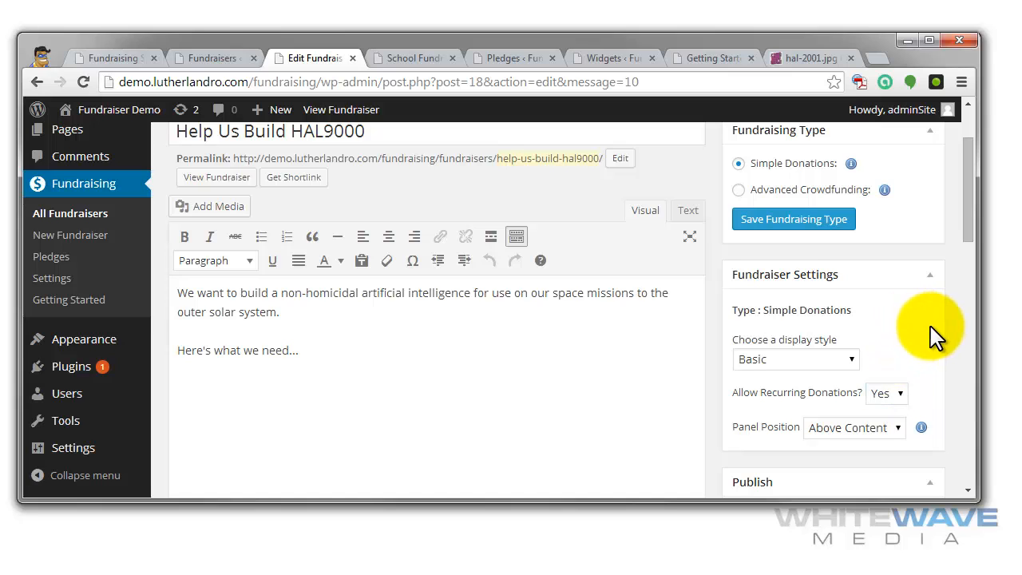
- Set the fundraiser's panel position to Below Content and check it against the description text
click(900, 431)
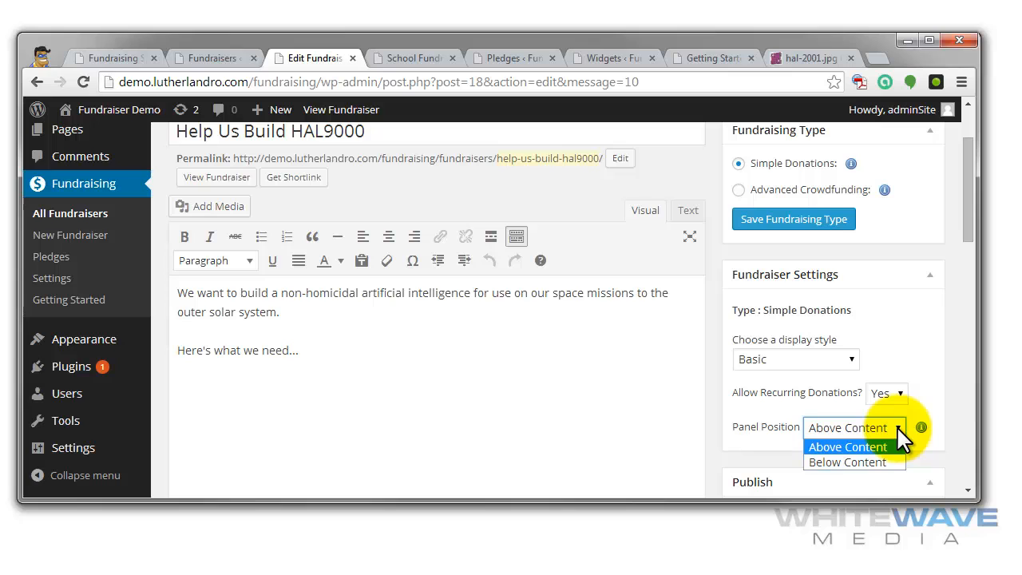
click(873, 462)
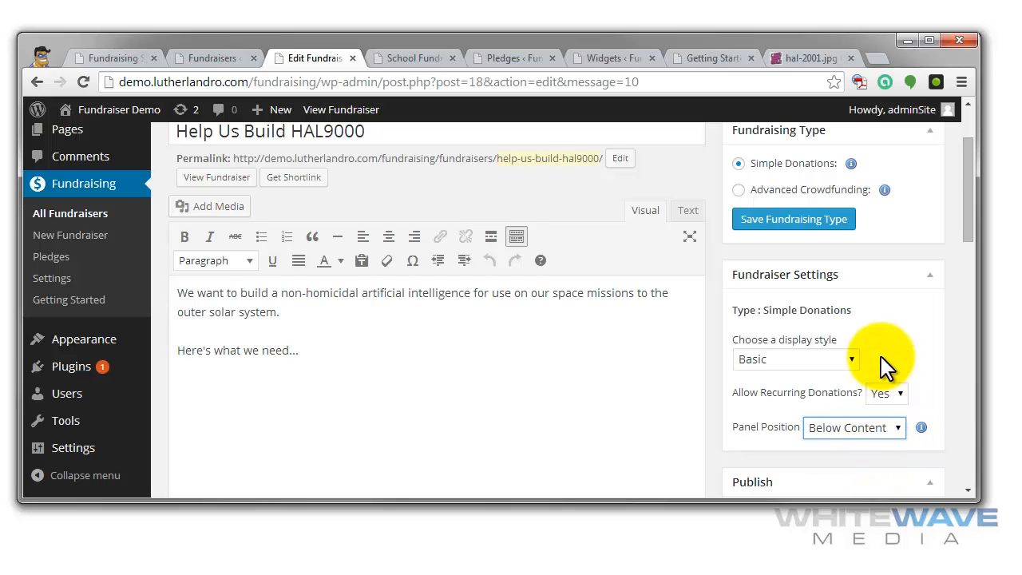
scroll(879, 319, down, 2)
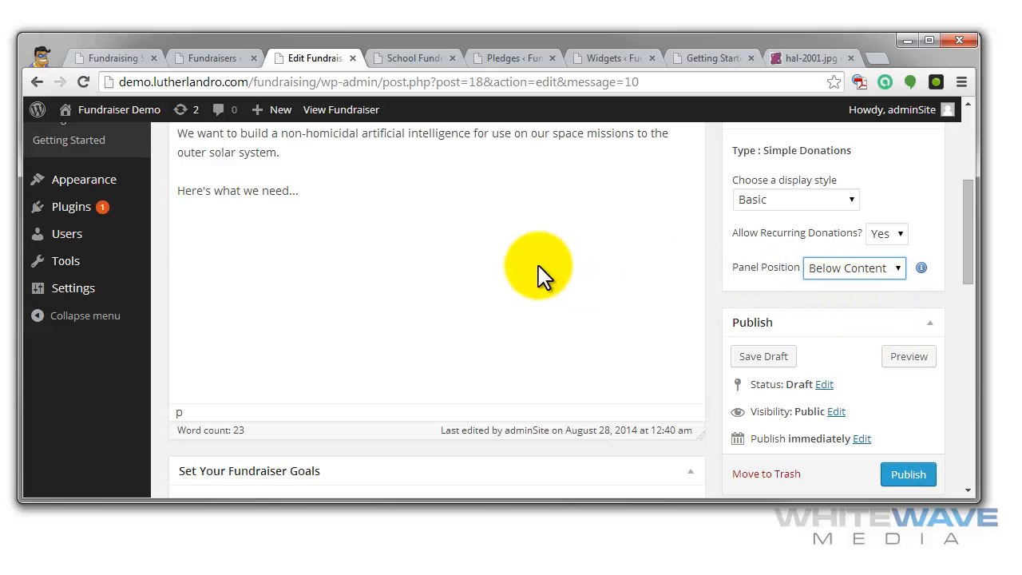
drag(363, 212, 180, 132)
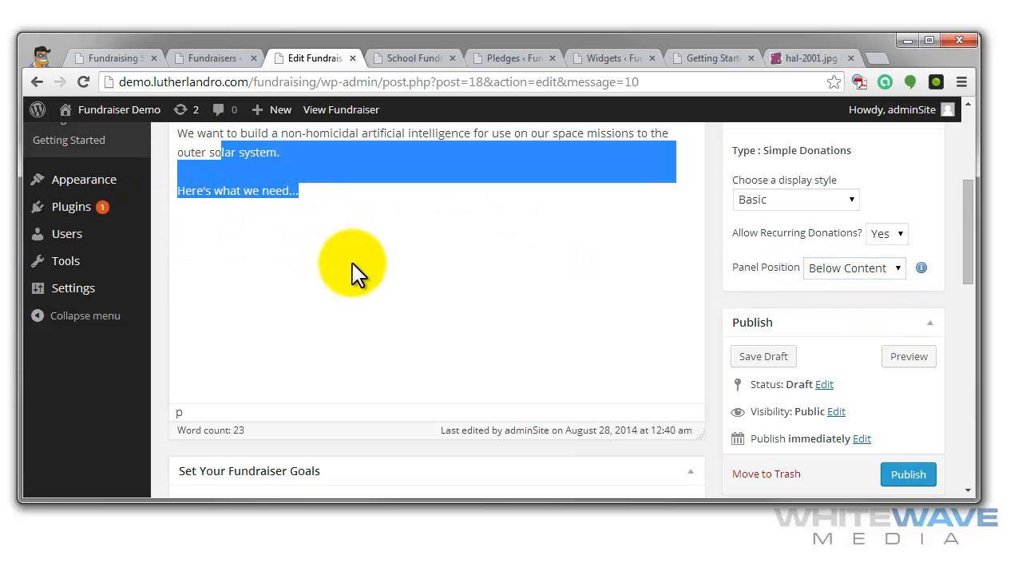
- Enable a crowdfunding goal of $500000 with start date 2014-08-27 and end date 2014-09-30
scroll(354, 269, down, 4)
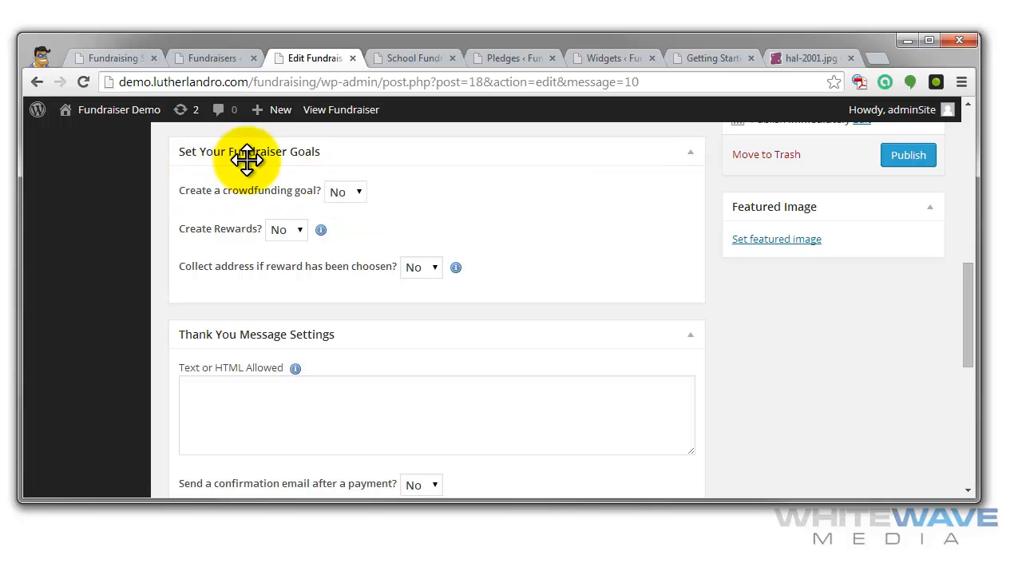
click(358, 192)
click(340, 227)
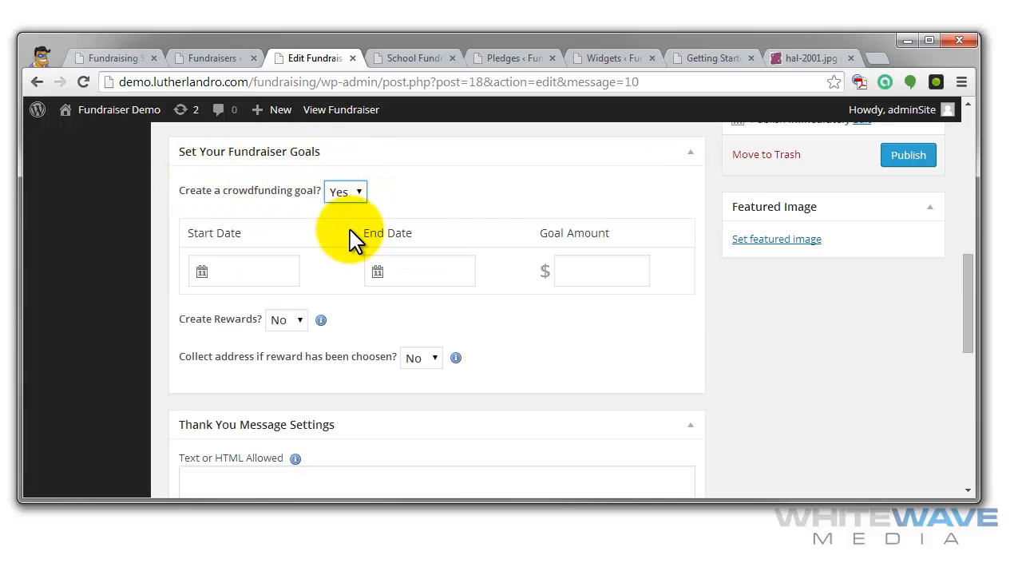
click(278, 273)
click(293, 445)
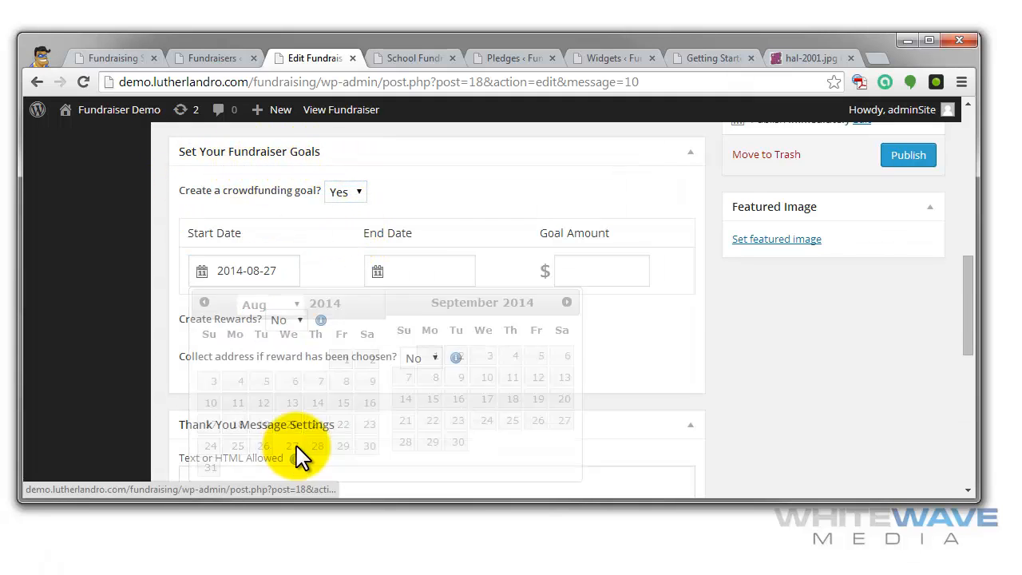
click(392, 273)
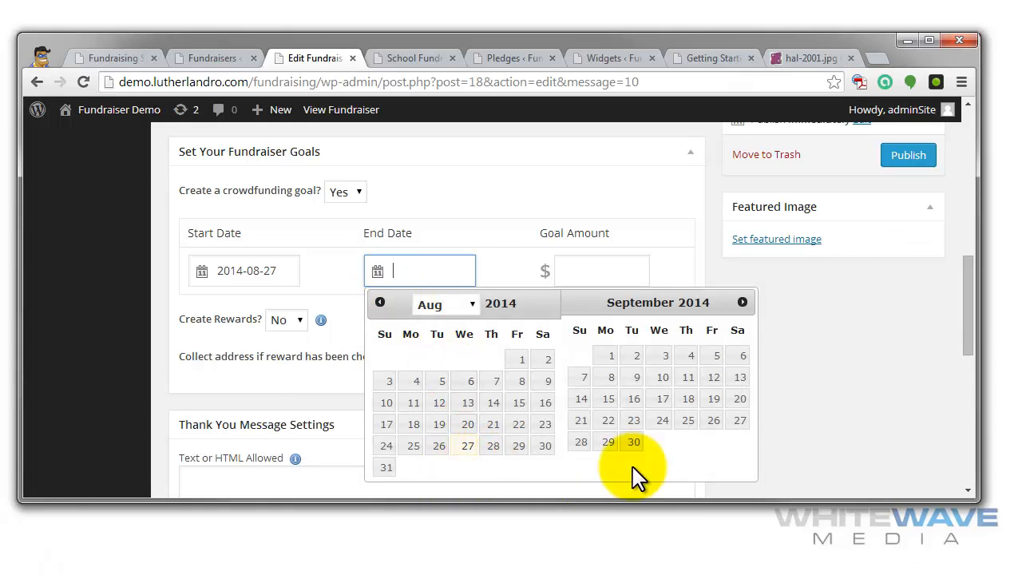
click(634, 441)
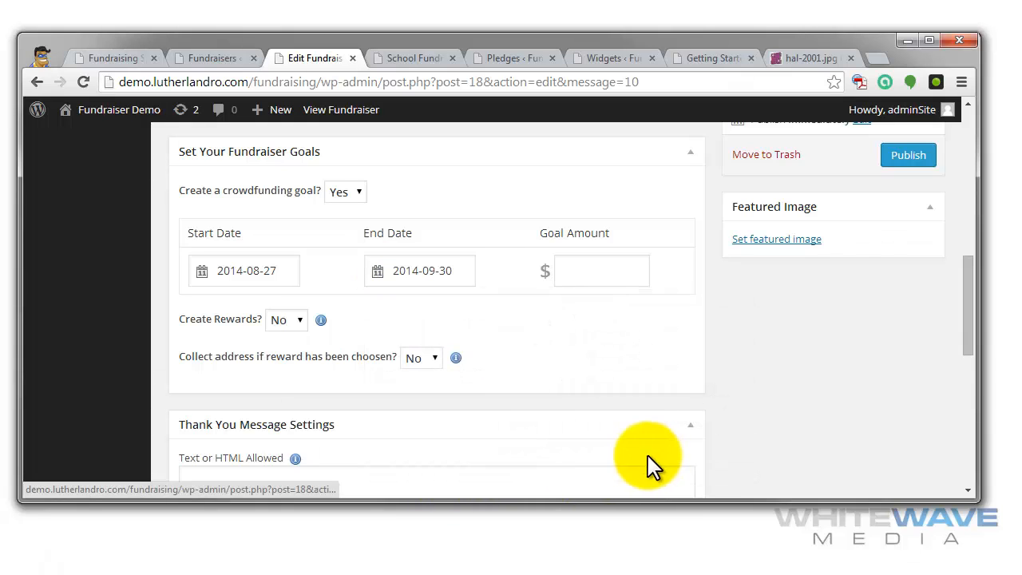
click(615, 269)
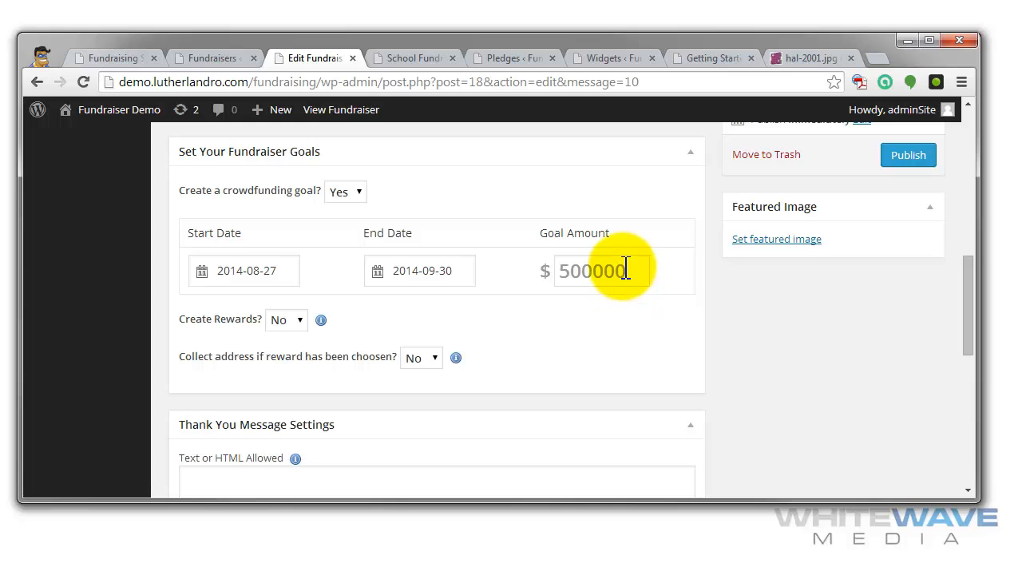
- Enable rewards for the fundraiser and set the first reward to an amount of $10 with a limit of 200
click(293, 320)
click(288, 355)
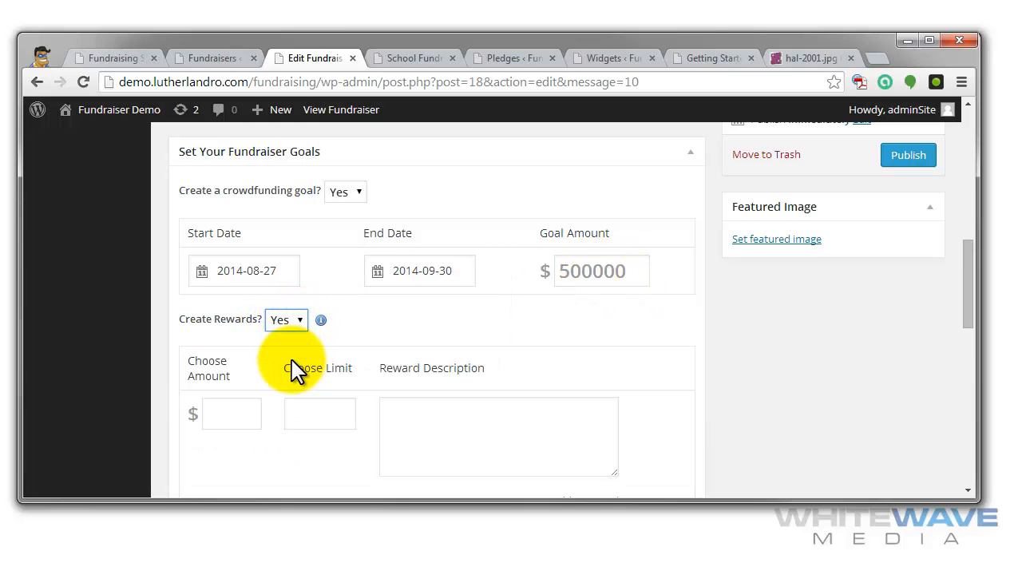
click(245, 413)
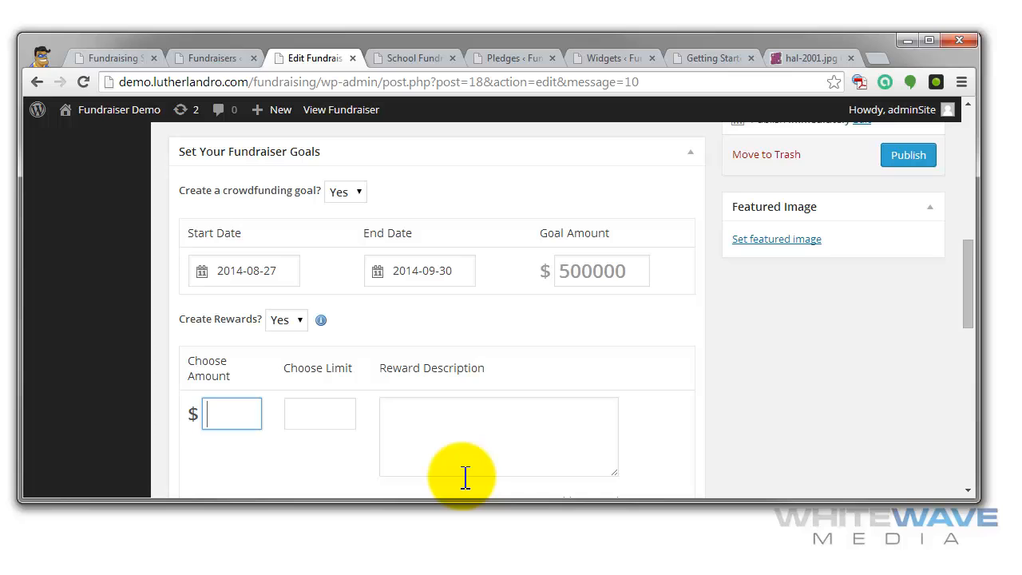
text(10)
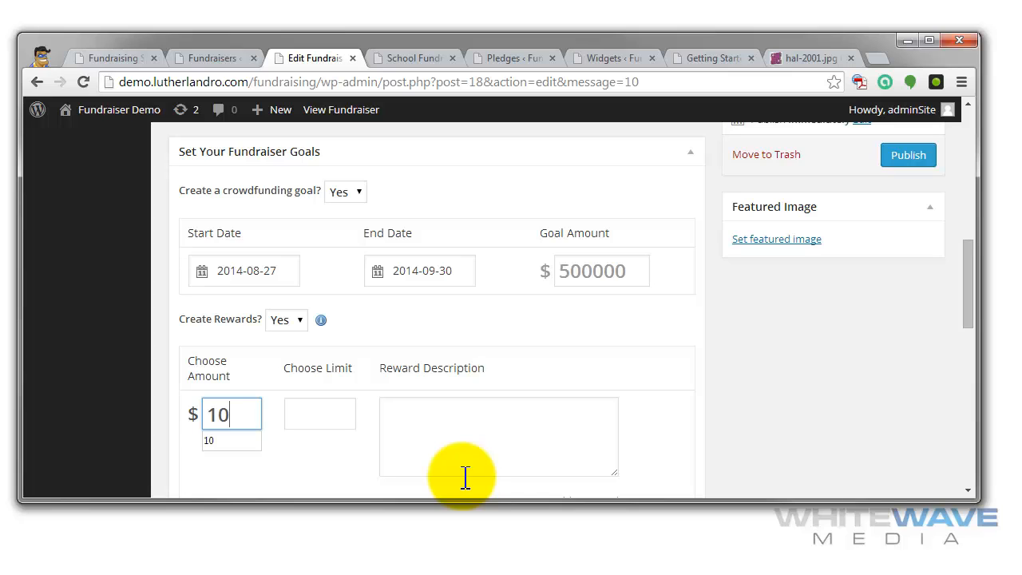
click(337, 423)
text(200)
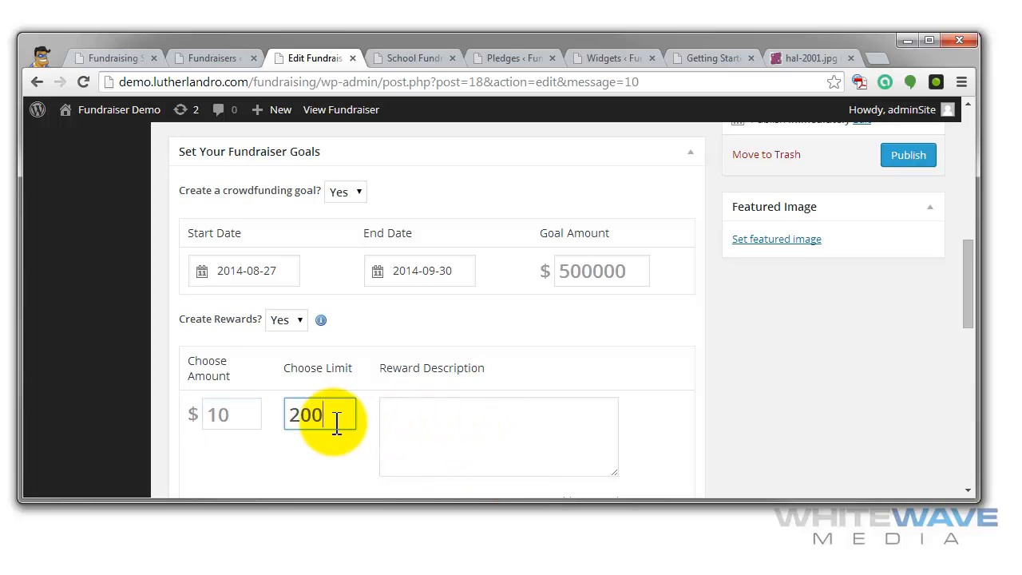
- Add a second reward with an amount of $100 and a limit of 100
scroll(474, 346, down, 2)
click(579, 345)
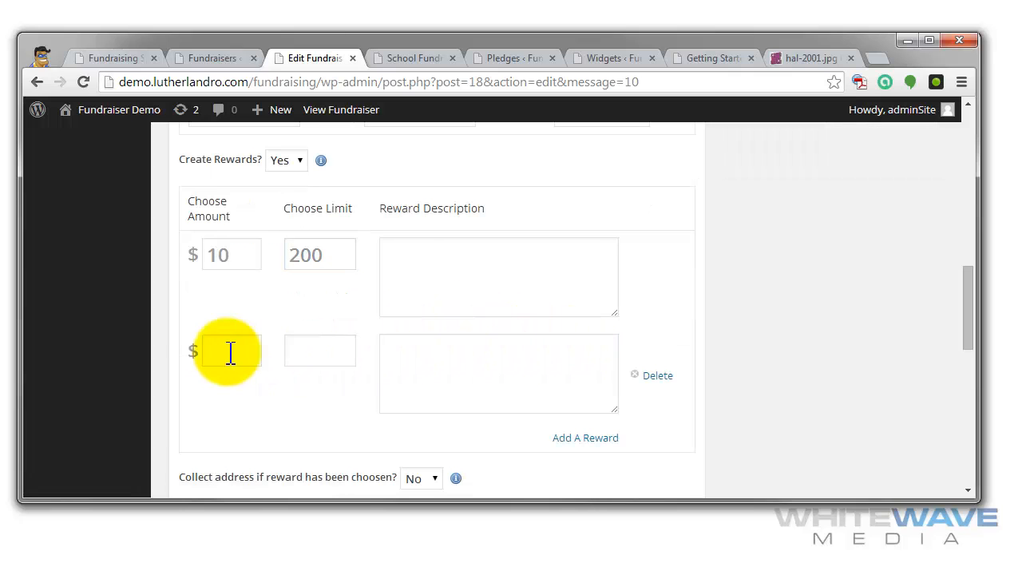
click(230, 352)
text(100)
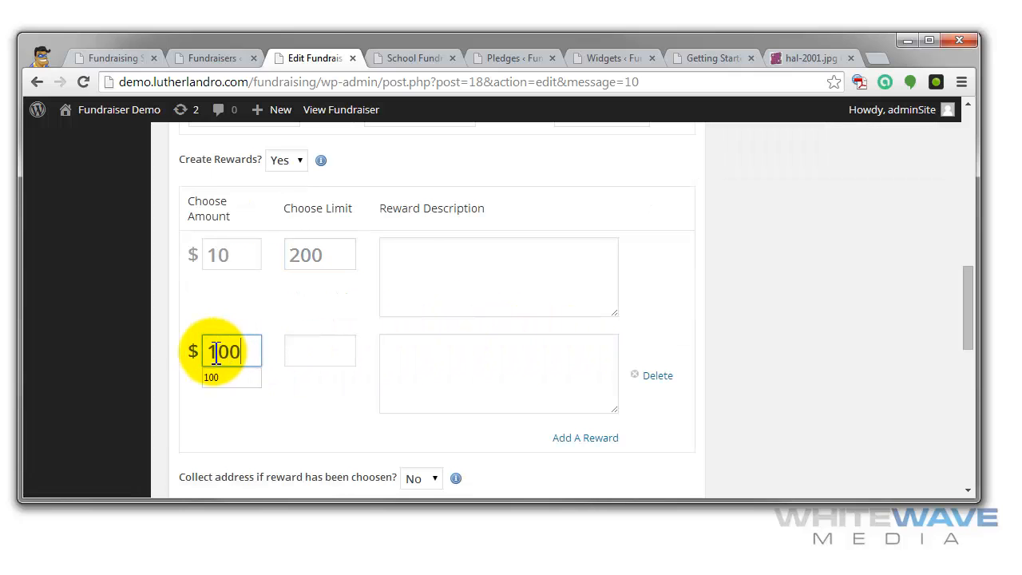
click(300, 358)
text(100)
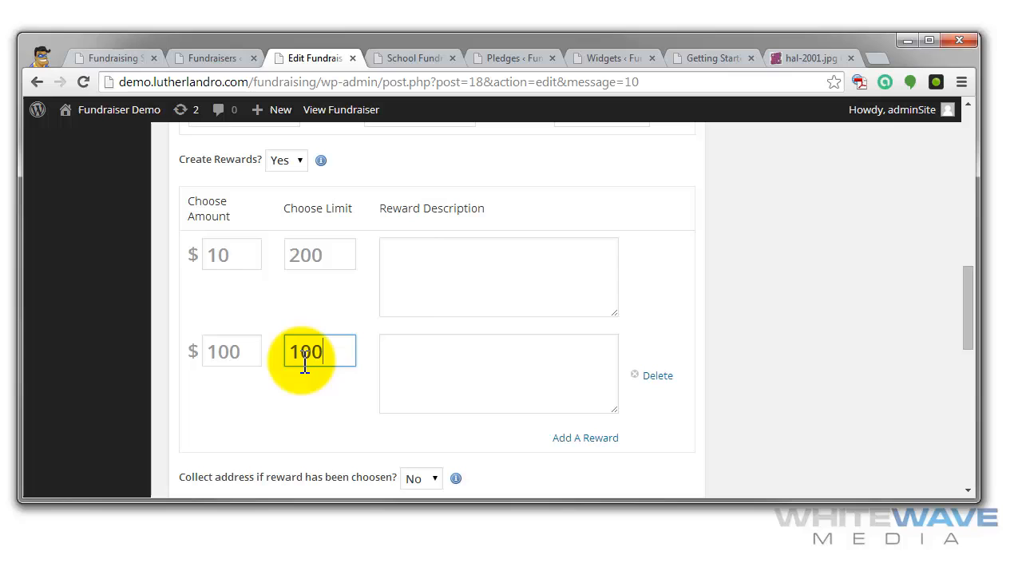
- Add a third reward with an amount of $1000 and a limit of 50
click(571, 436)
click(216, 435)
text(1000)
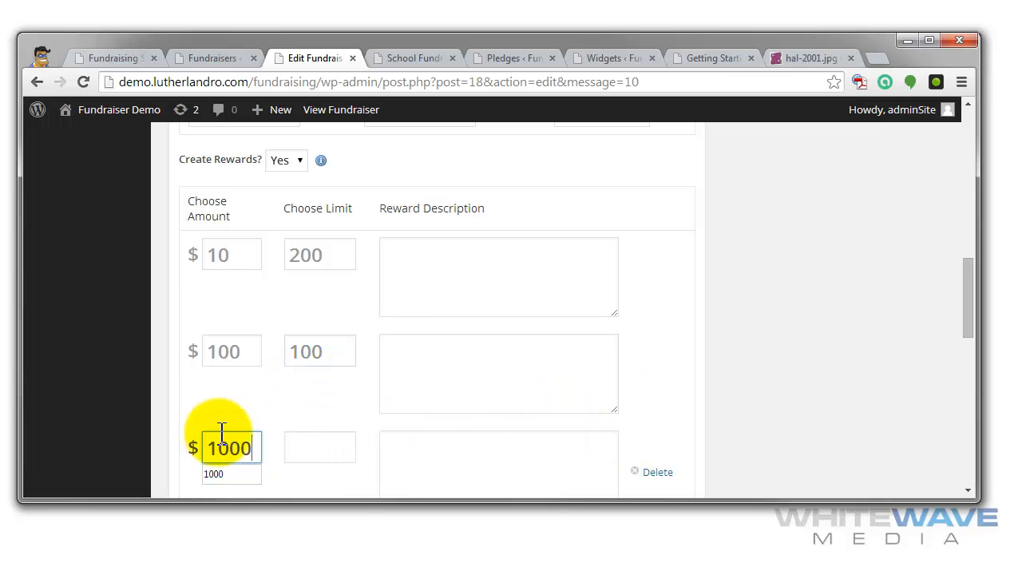
click(346, 451)
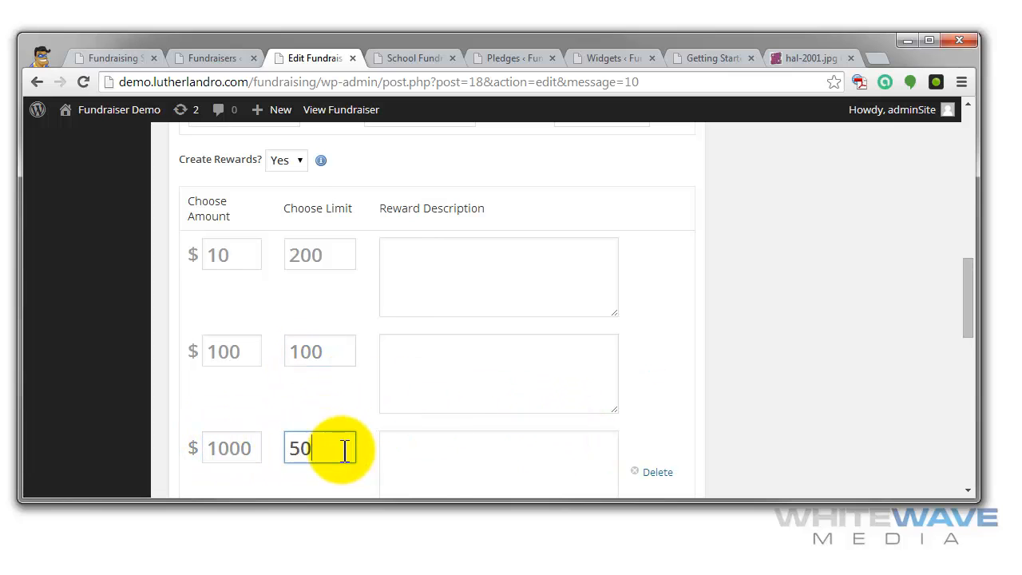
text(50)
- Add a fourth reward with an amount of $10000 and a limit of 25
scroll(344, 452, down, 3)
click(607, 294)
click(228, 311)
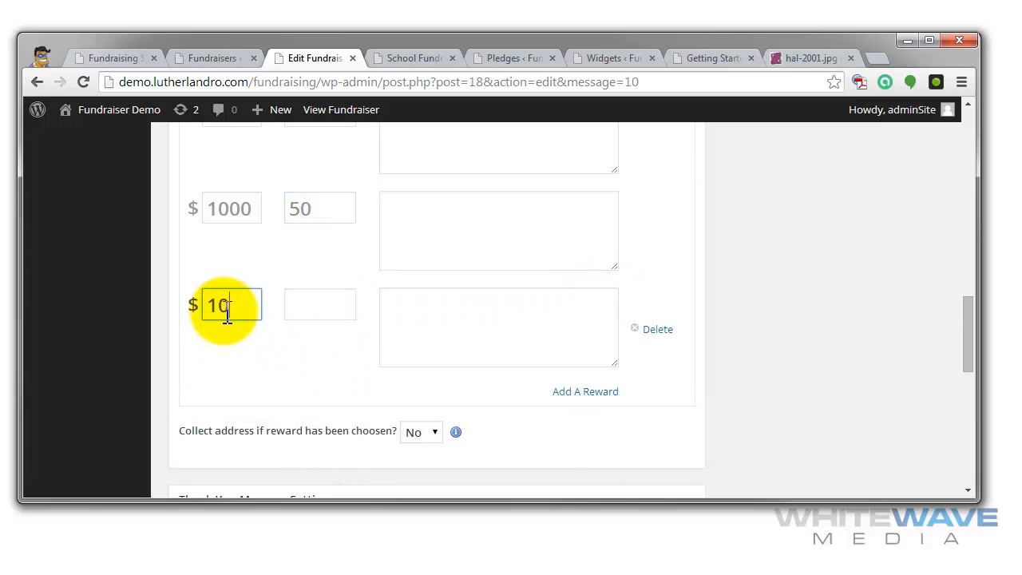
text(10000)
click(328, 316)
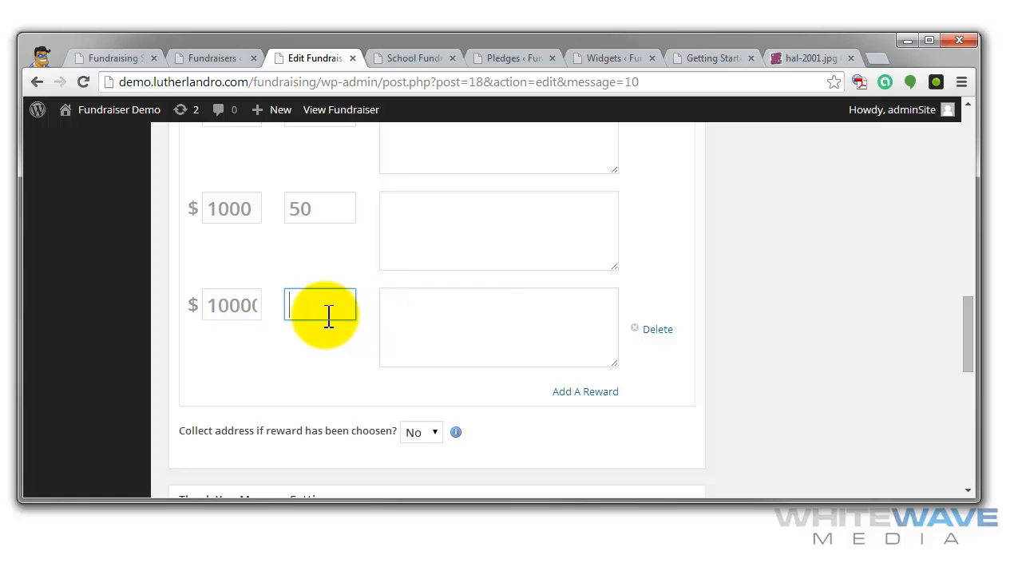
text(25)
- Describe the four rewards as Hal singing a song, opening the pod bay doors, aligning the antenna and not killing backers outside the spacecraft
click(461, 327)
scroll(918, 383, up, 3)
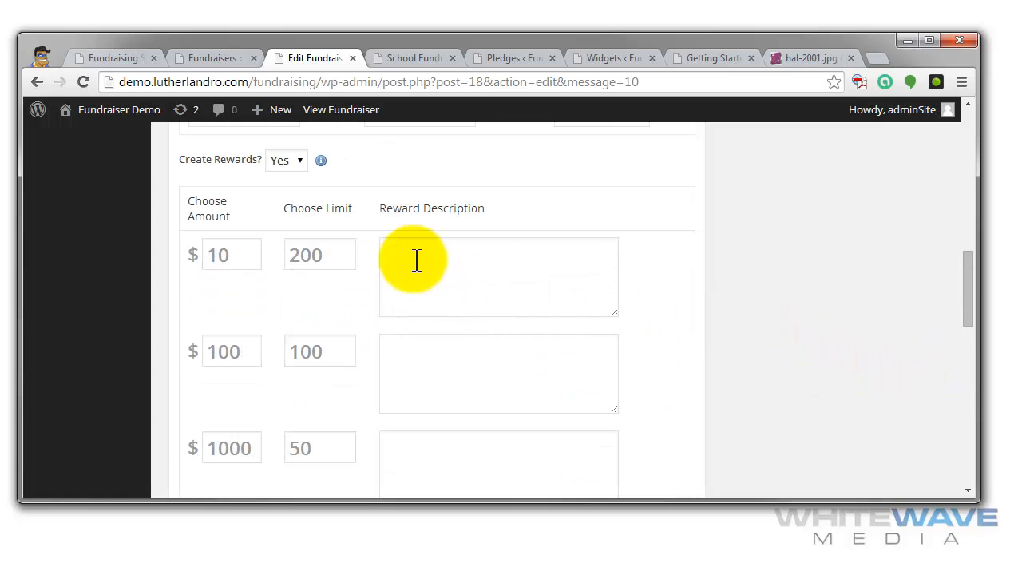
drag(378, 207, 464, 200)
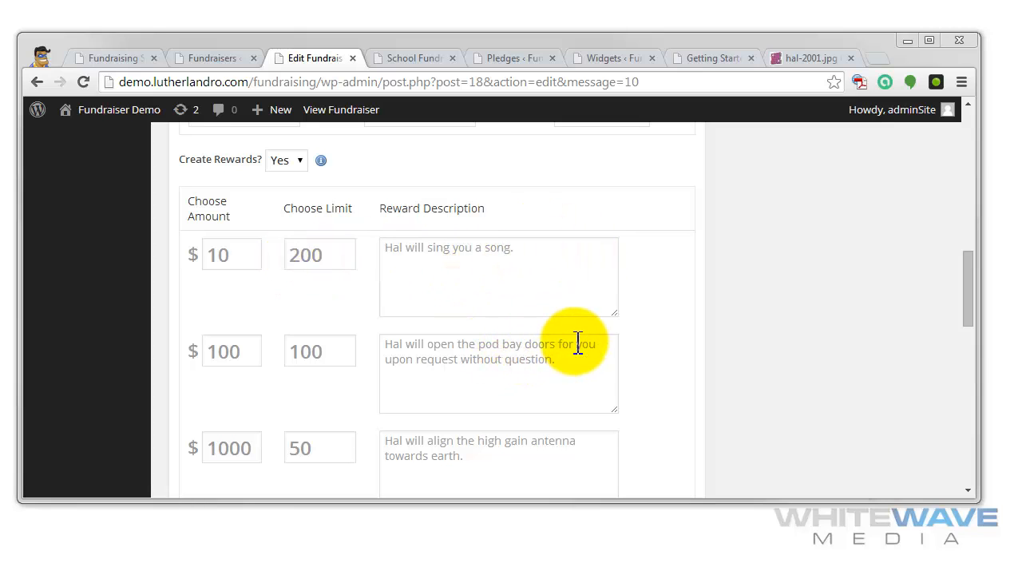
- Enable address collection for chosen rewards, with the message "So HAL knows where to notify your friends & family that you are in space."
click(614, 344)
scroll(693, 345, down, 4)
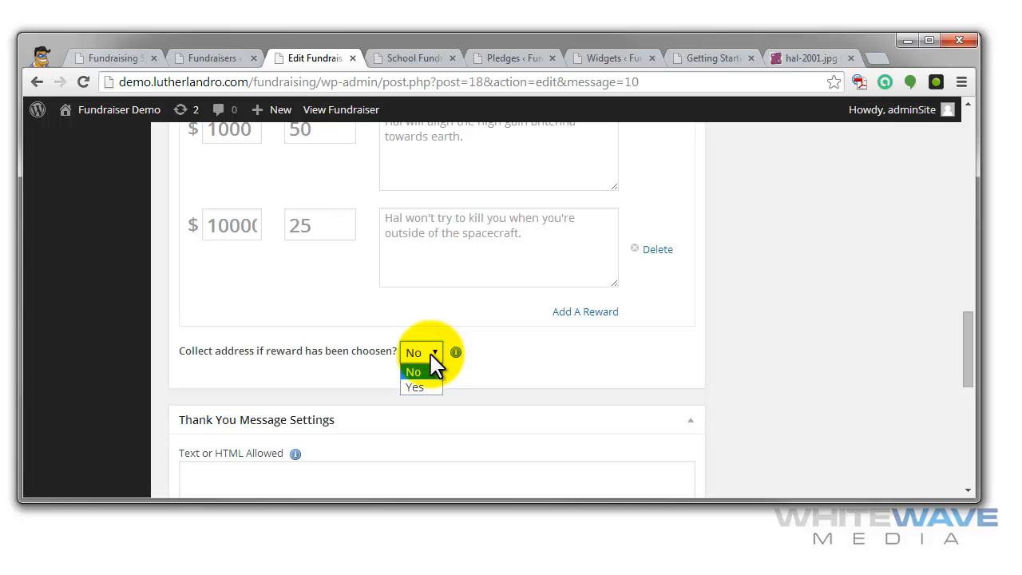
click(419, 387)
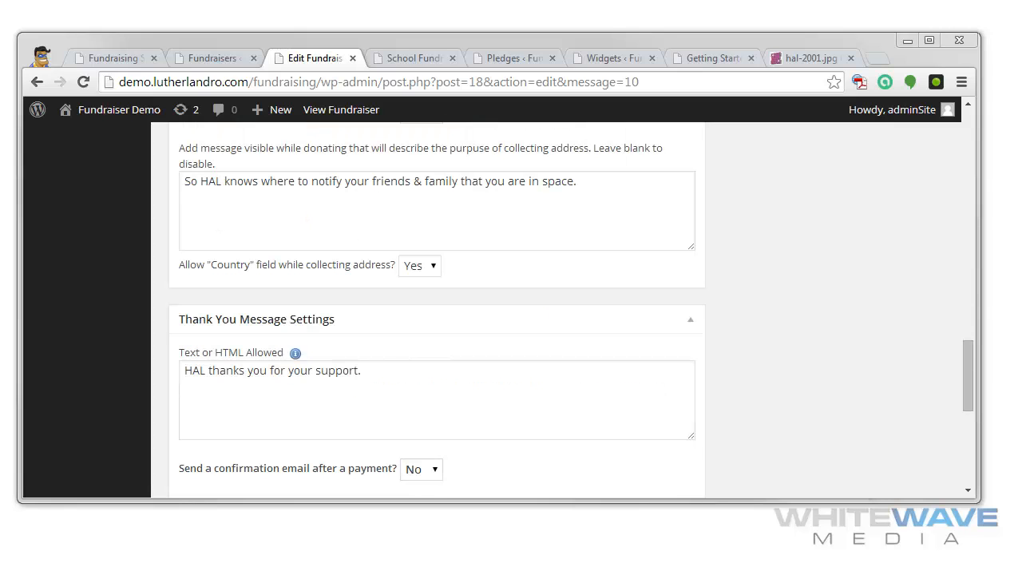
- Set the thank-you message to "HAL thanks you for your support." and enable the confirmation email after a payment, keeping the default text
click(324, 391)
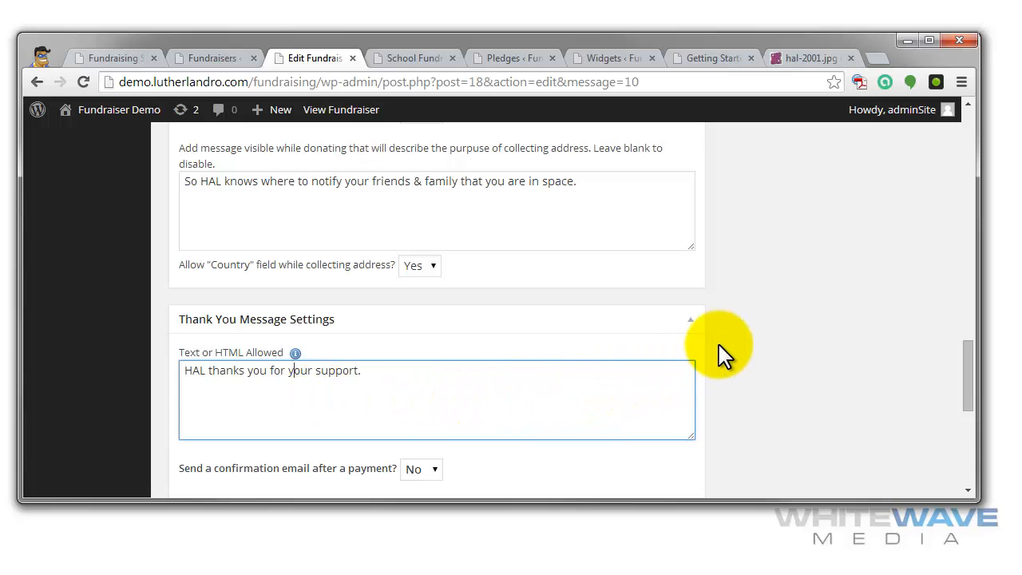
scroll(719, 353, down, 2)
click(431, 310)
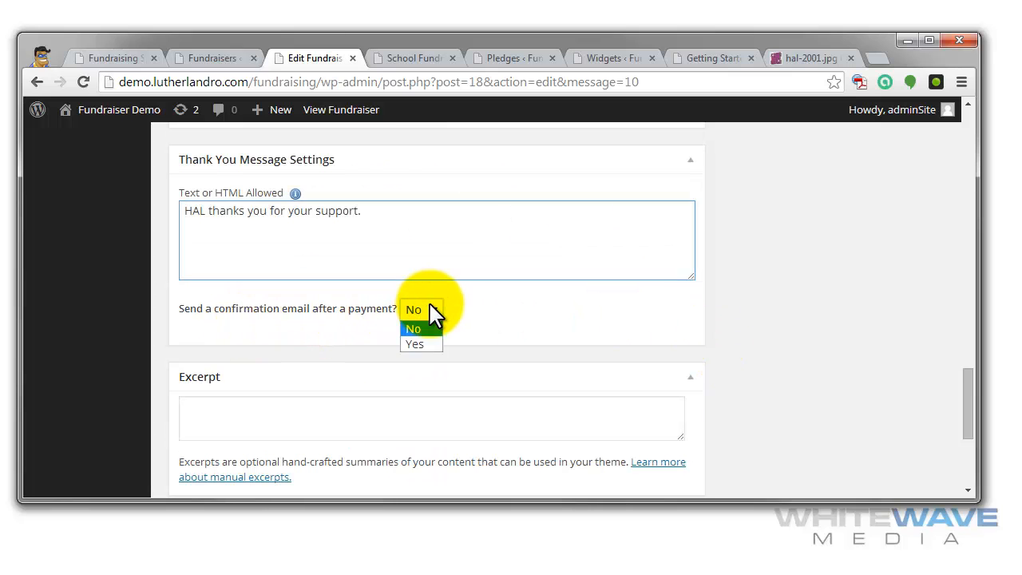
click(424, 340)
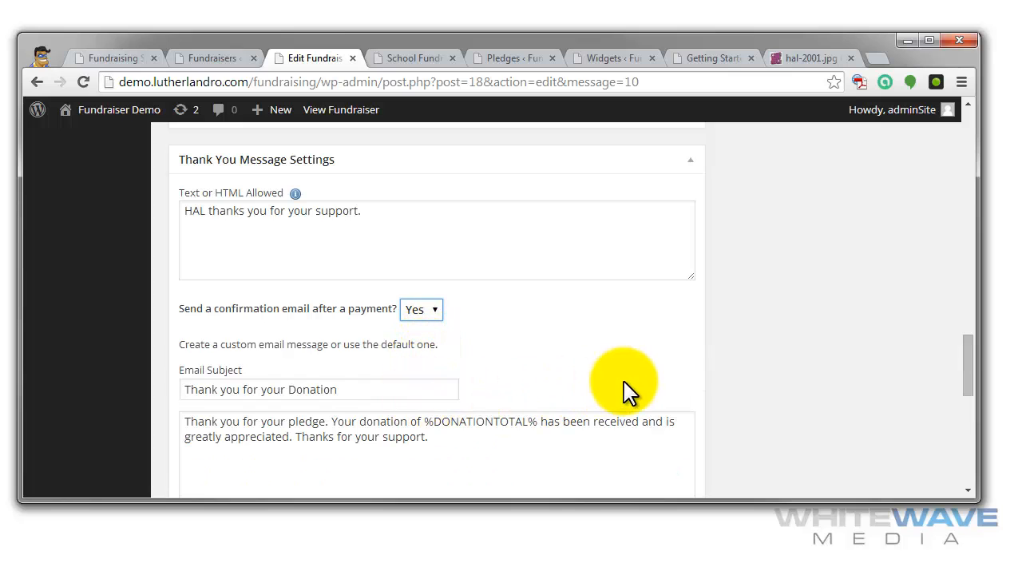
scroll(625, 391, down, 2)
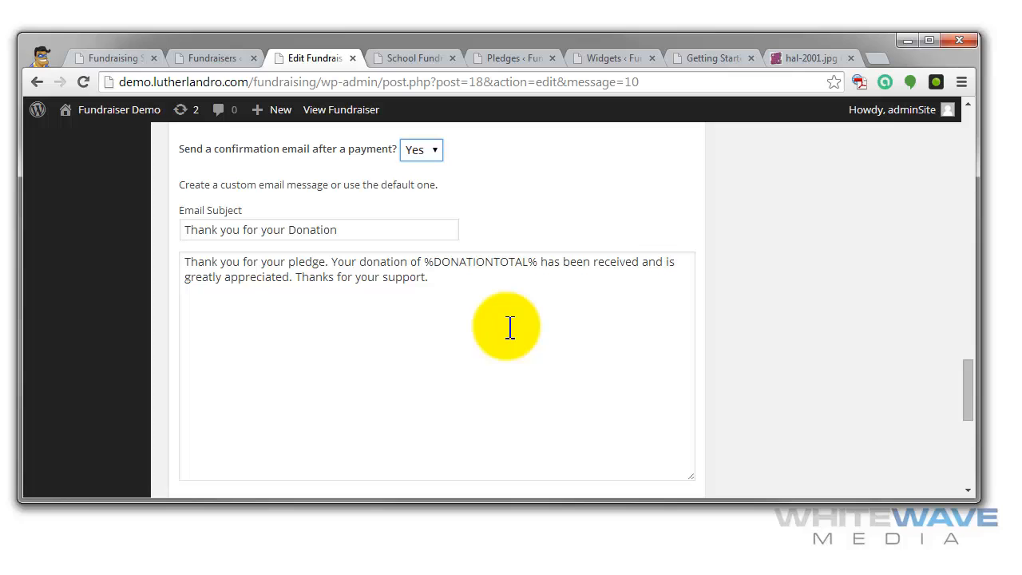
- Review the rest of the fundraiser form, from the email message, excerpt, discussion and author sections back to the rewards, goal and content
scroll(415, 309, down, 2)
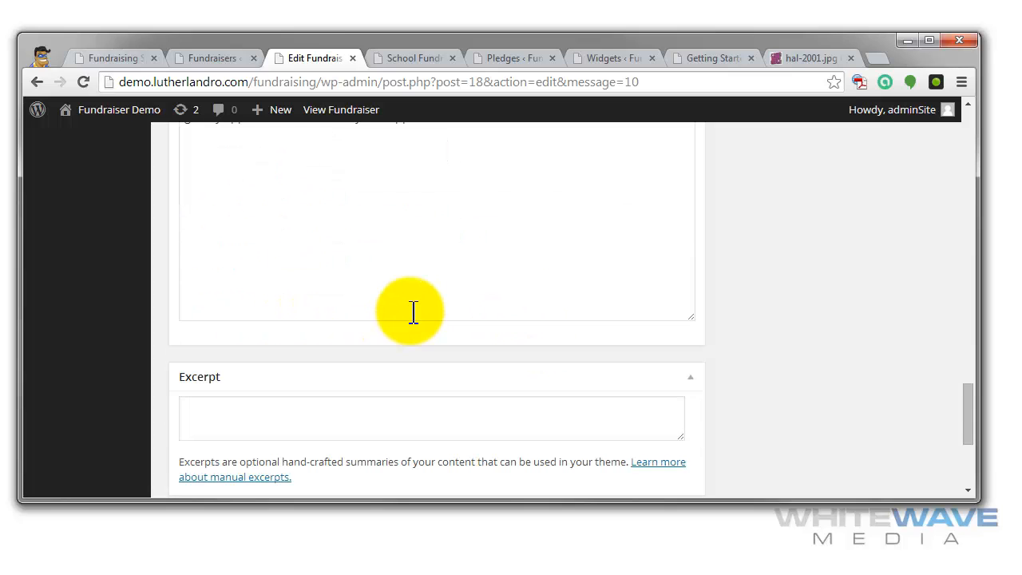
scroll(549, 337, up, 1)
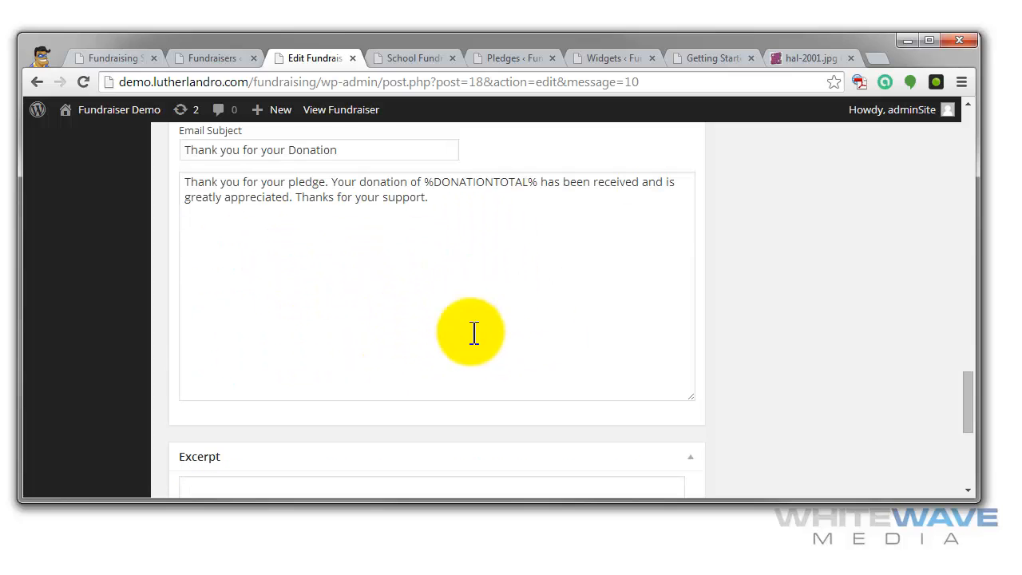
scroll(488, 331, down, 4)
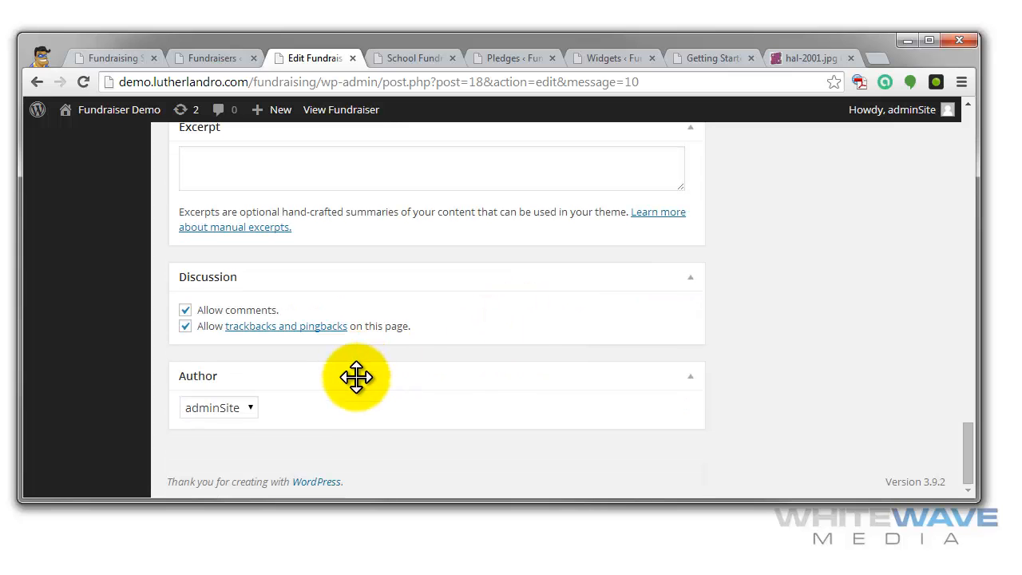
scroll(678, 424, up, 12)
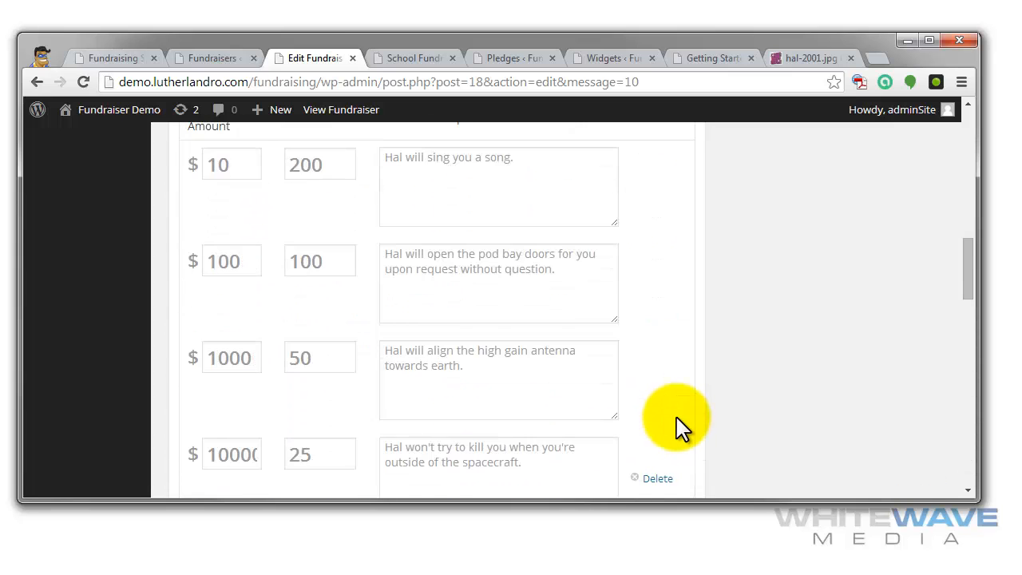
scroll(678, 424, up, 5)
scroll(675, 427, up, 5)
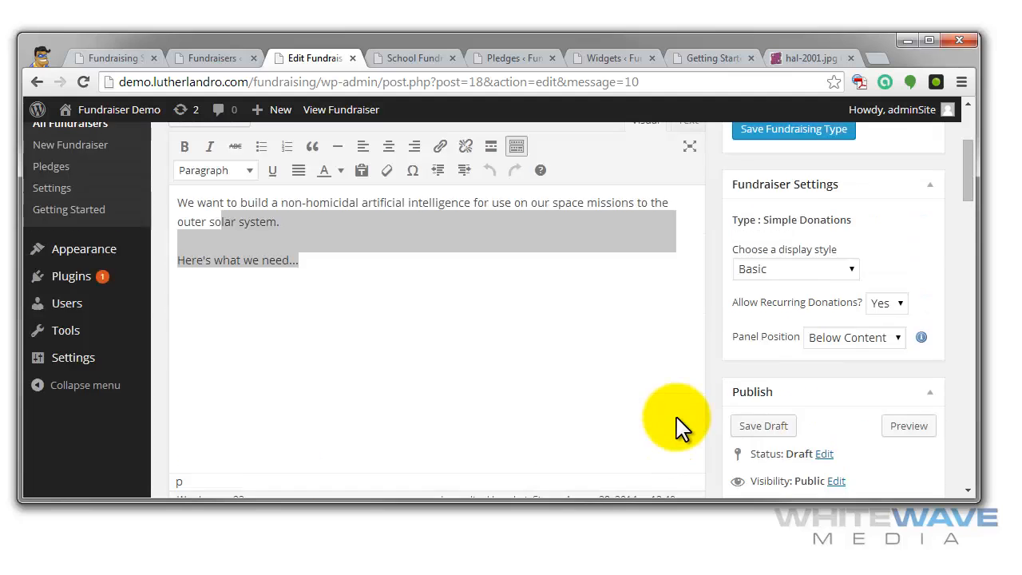
scroll(623, 384, down, 4)
scroll(621, 354, down, 1)
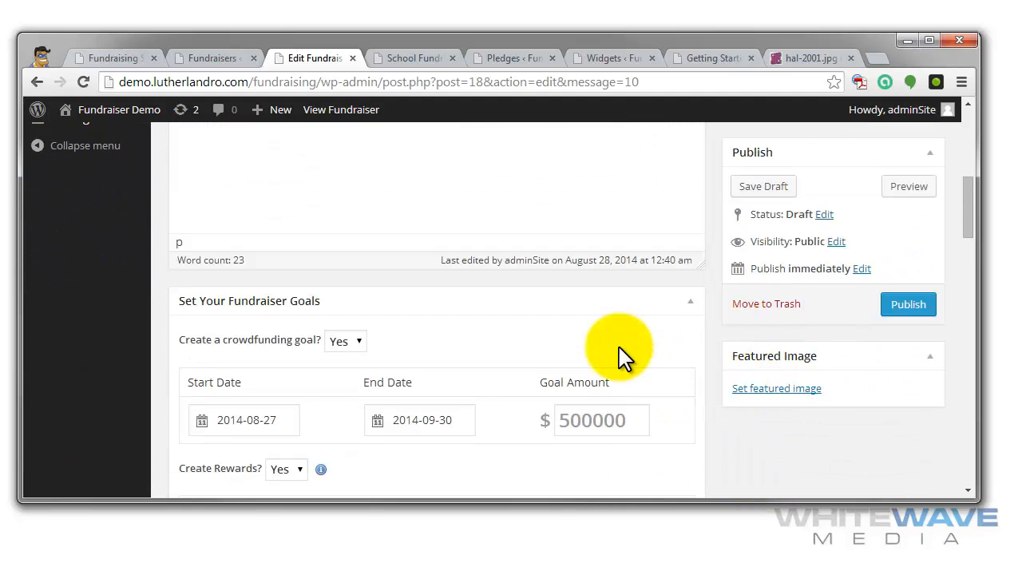
scroll(620, 346, up, 5)
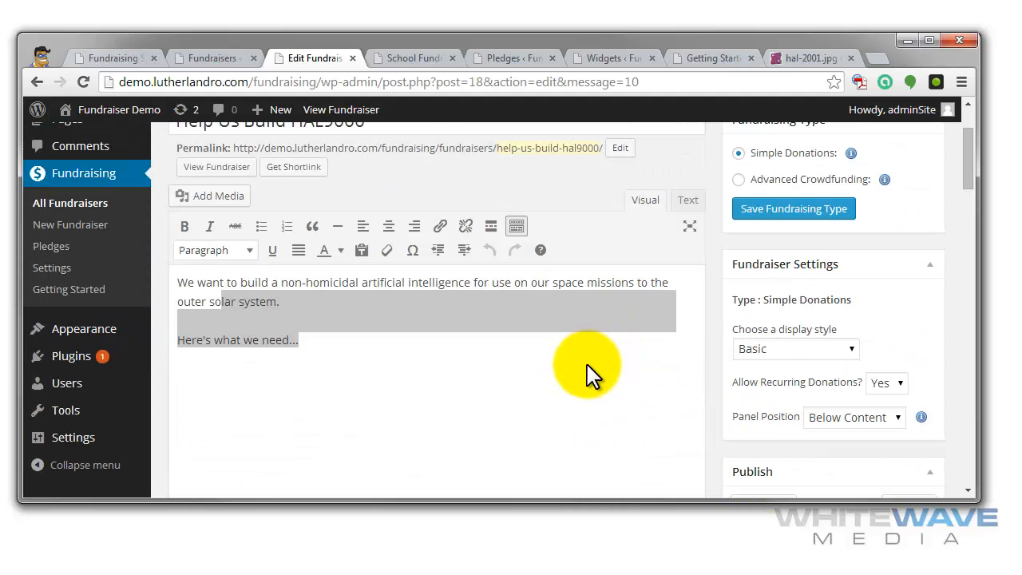
- Set the fundraiser's display style to Dark and publish the fundraiser
scroll(831, 351, down, 2)
click(817, 191)
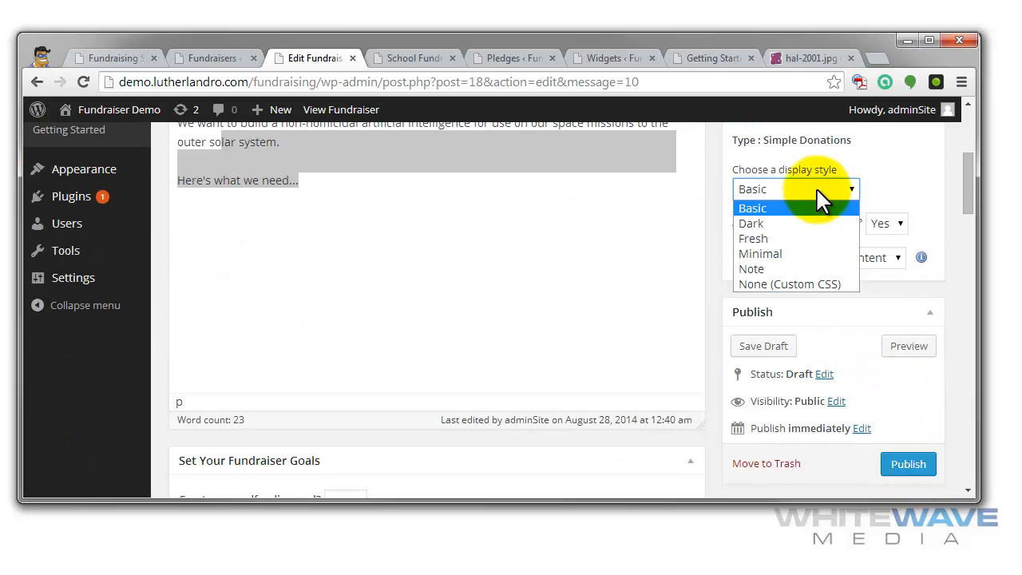
click(792, 224)
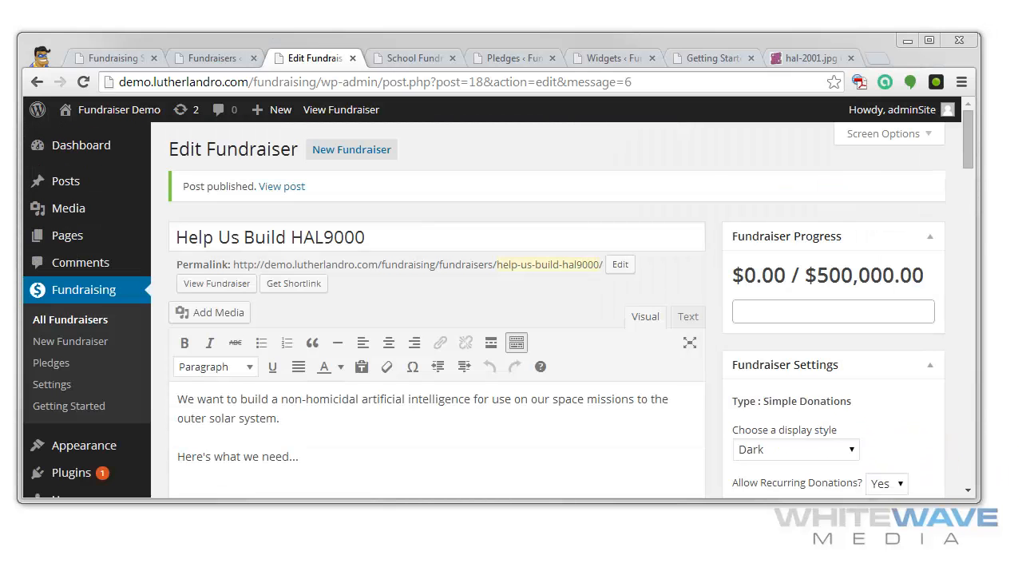
- Check the published fundraiser's permalink, progress and settings, leaving the permalink unchanged
click(531, 265)
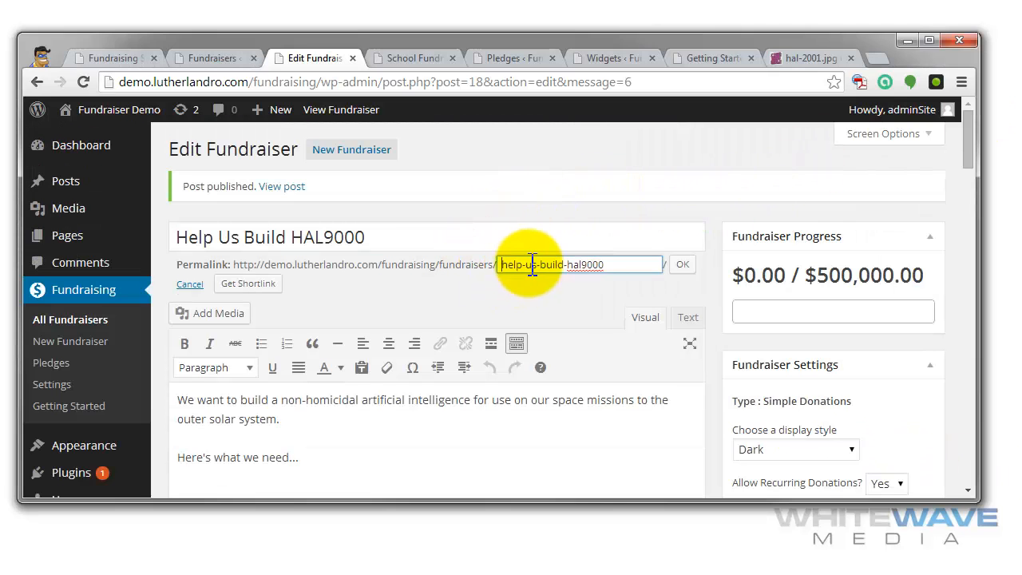
click(684, 265)
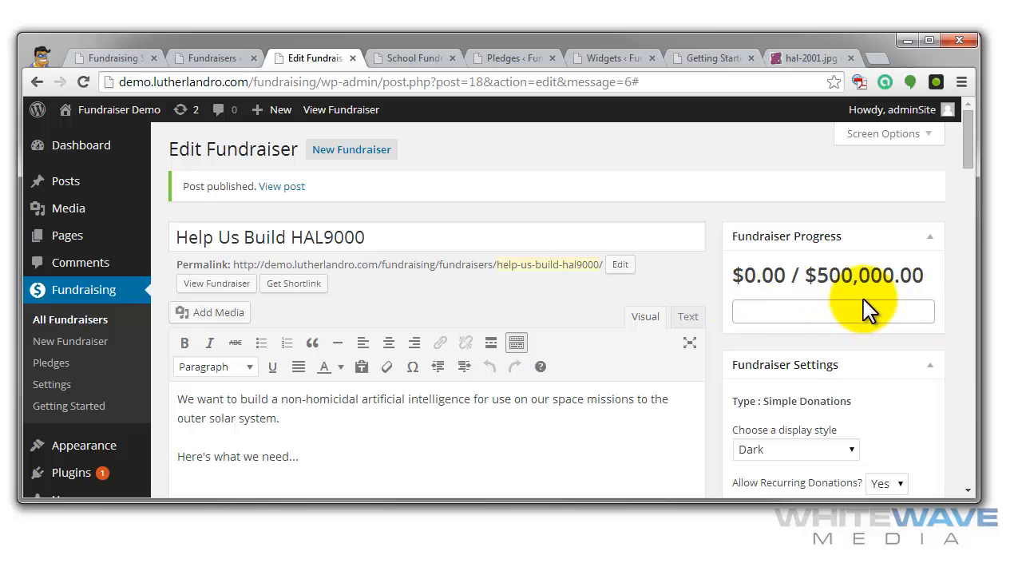
scroll(679, 292, down, 4)
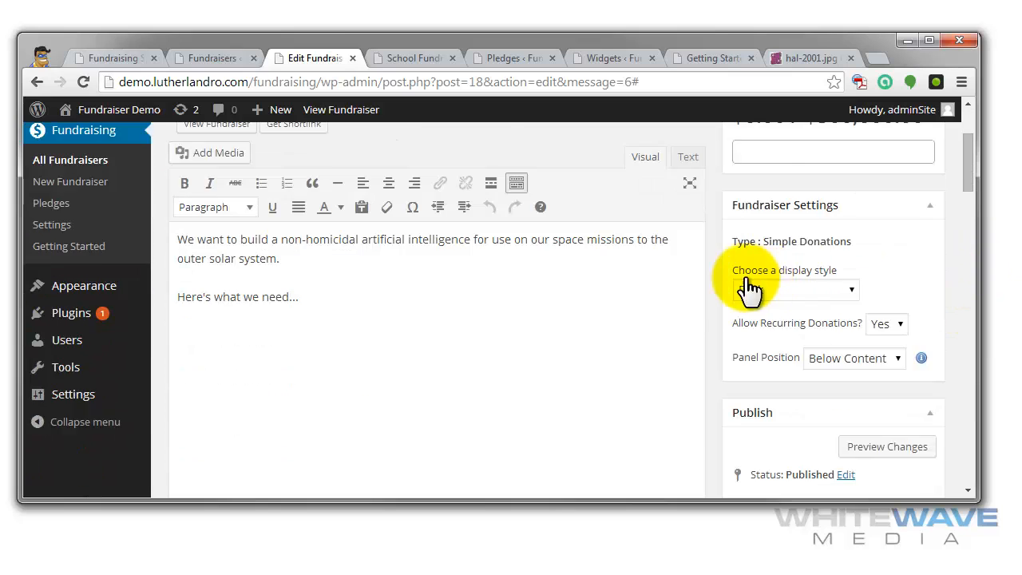
scroll(662, 274, up, 2)
scroll(658, 274, up, 2)
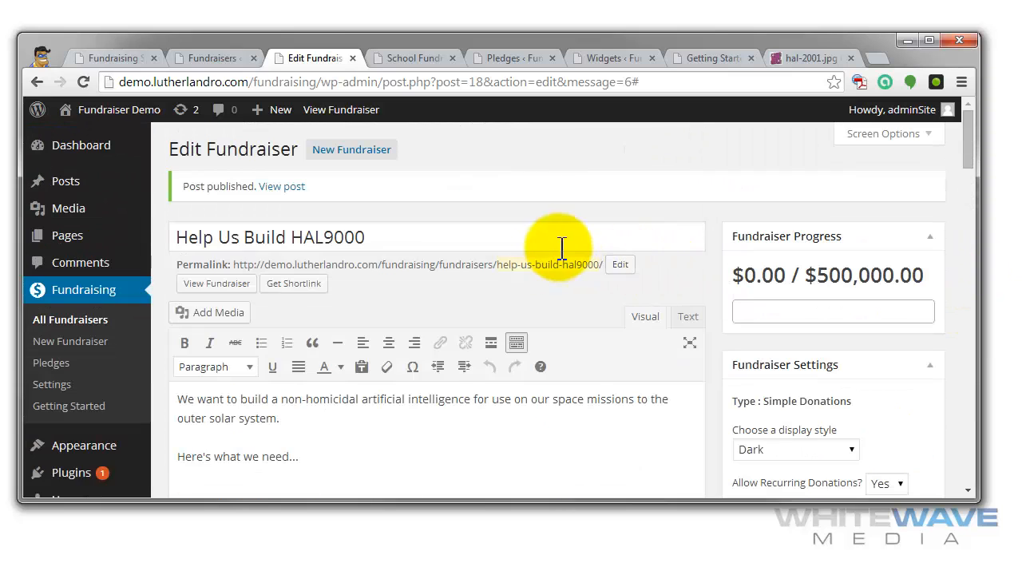
- View the published Help Us Build HAL9000 fundraiser in a new browser tab and examine its content and donation panel
right_click(198, 286)
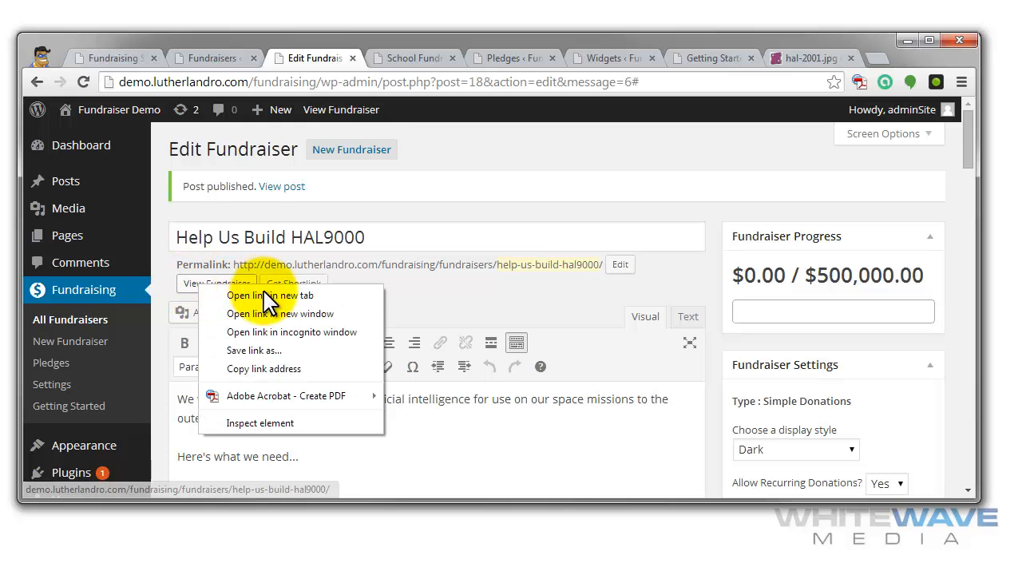
click(274, 294)
click(364, 57)
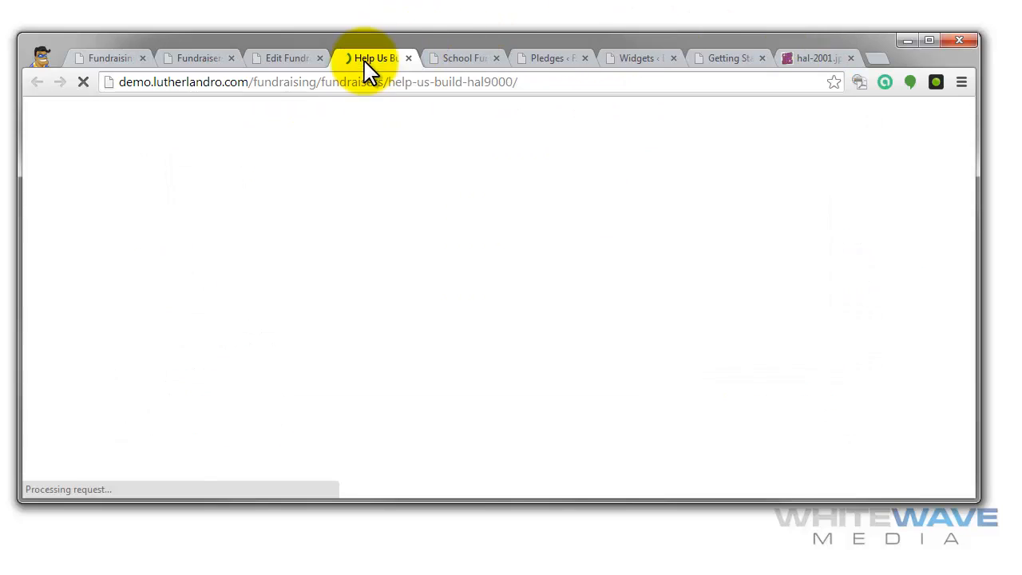
scroll(699, 260, down, 2)
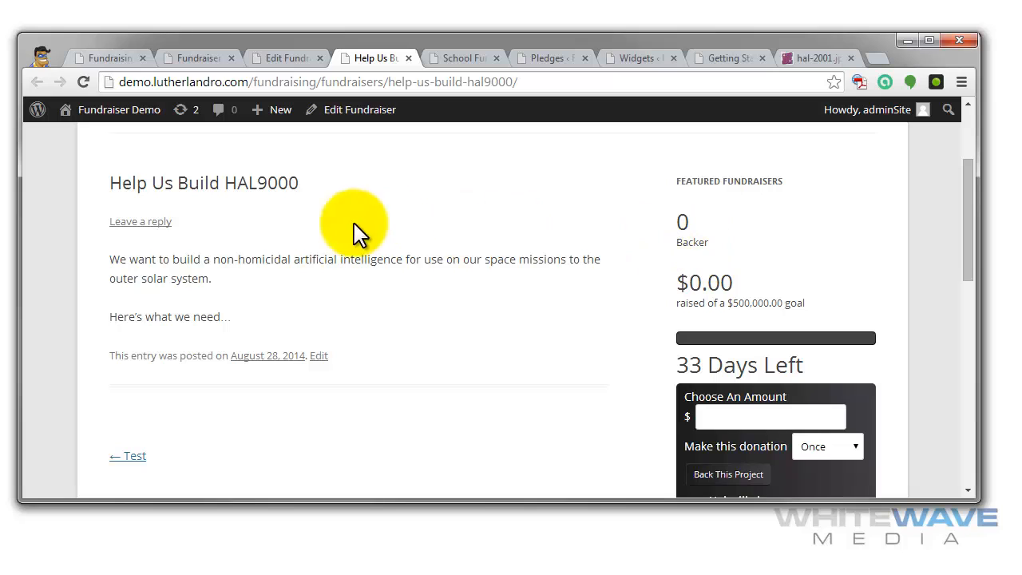
- Examine the HAL9000 fundraiser's title, backer count, funding progress and reward tiers on its public page
drag(137, 182, 328, 189)
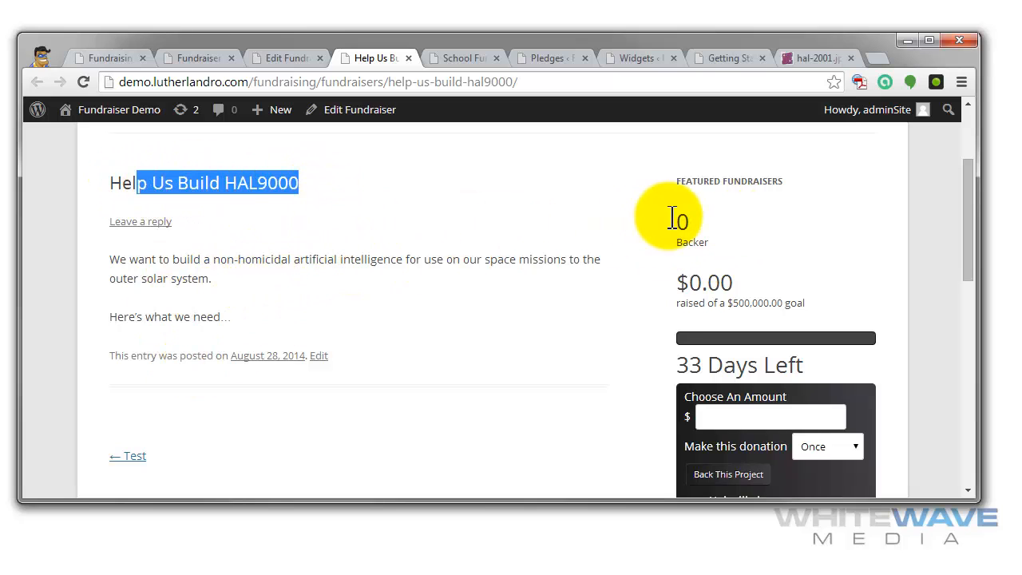
drag(676, 222, 692, 223)
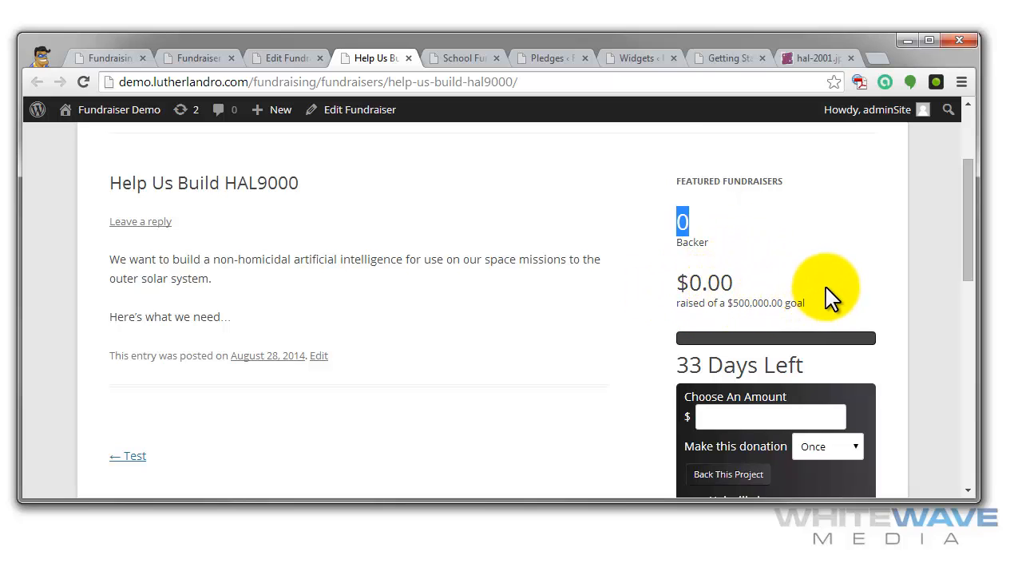
scroll(823, 289, down, 1)
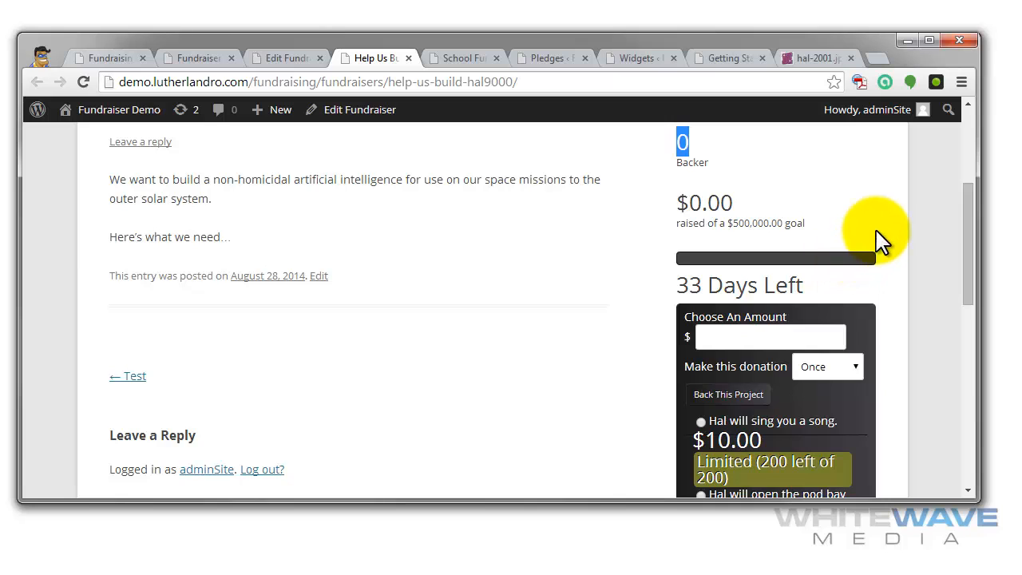
scroll(878, 240, down, 3)
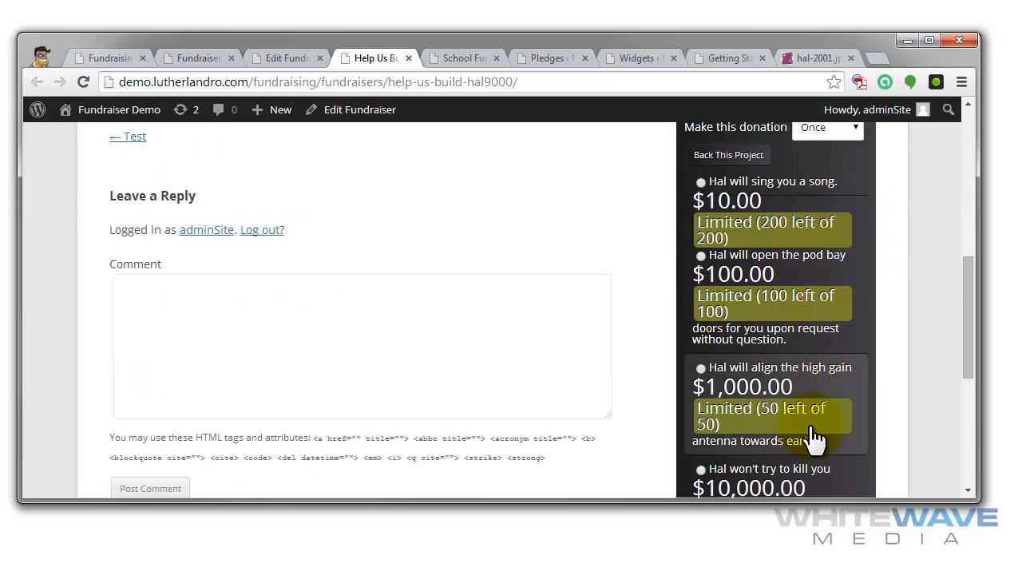
scroll(835, 411, down, 2)
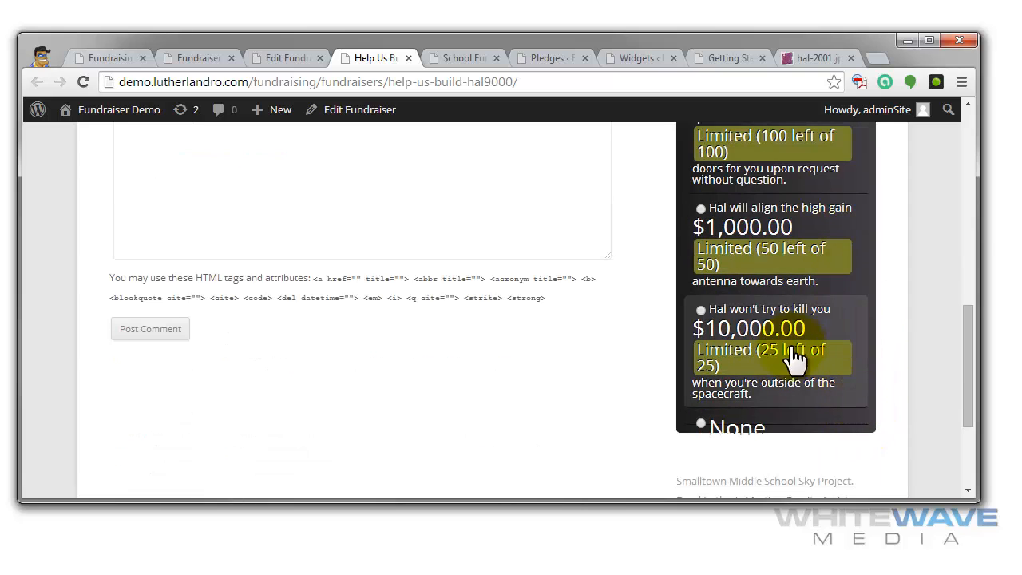
scroll(795, 368, up, 3)
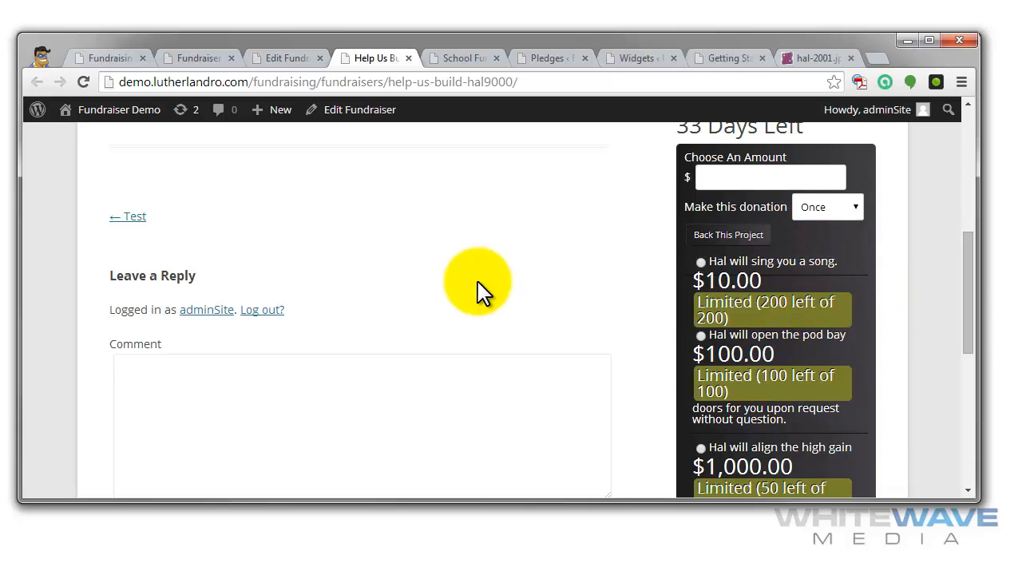
scroll(477, 287, up, 3)
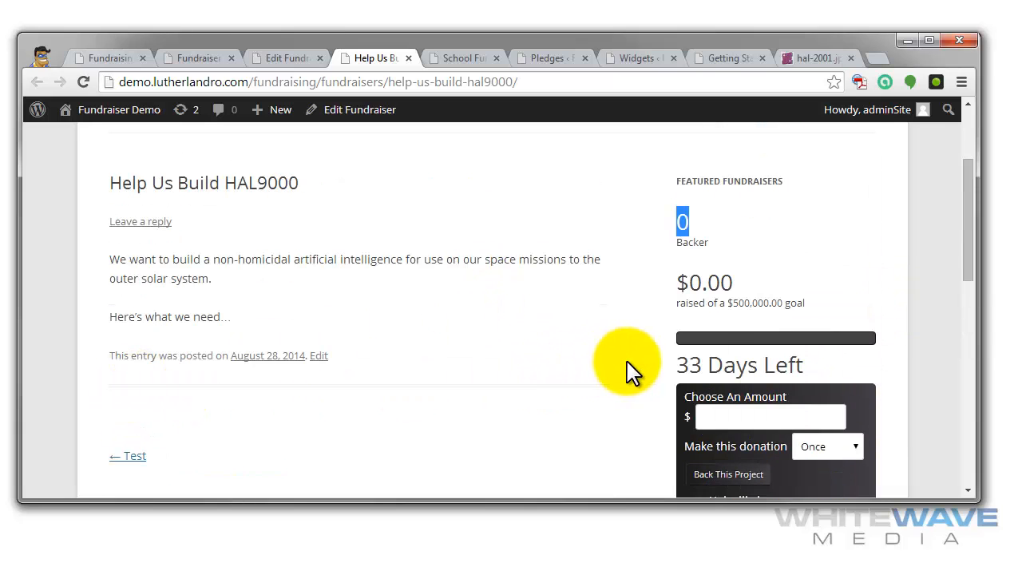
- Check the donation amount field and the available donation frequencies, leaving the frequency at Once
scroll(801, 322, down, 2)
click(780, 254)
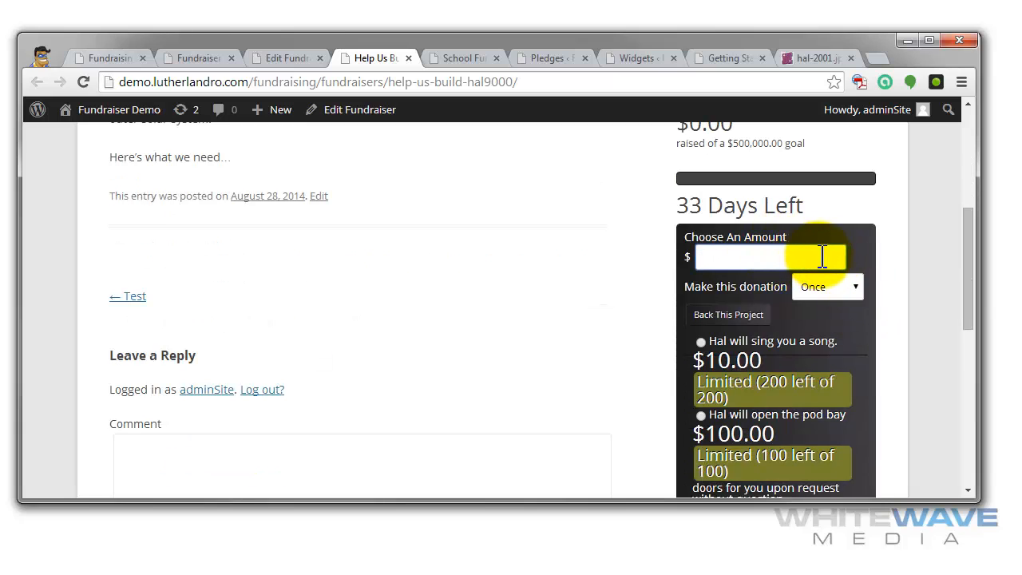
click(853, 286)
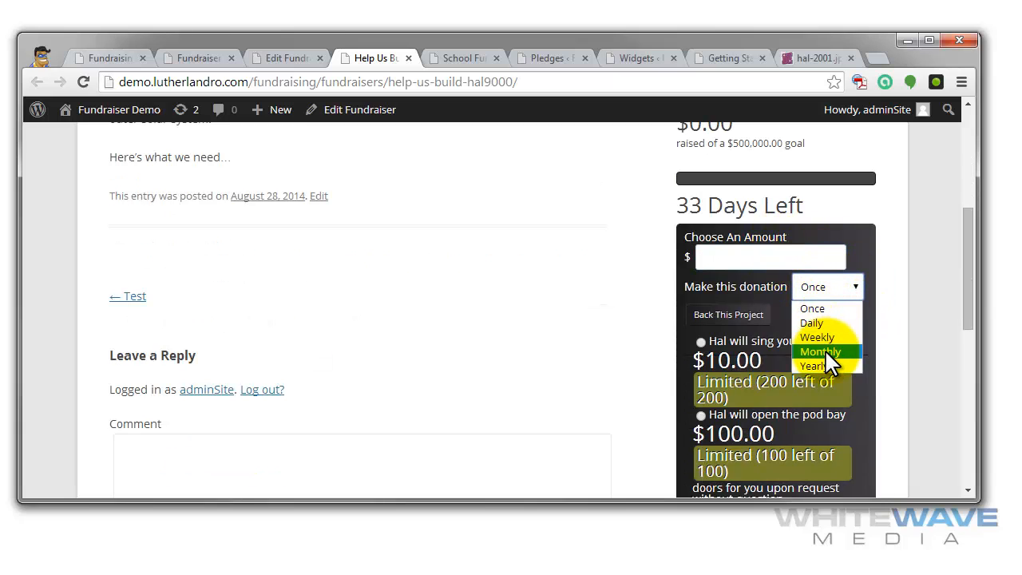
click(857, 280)
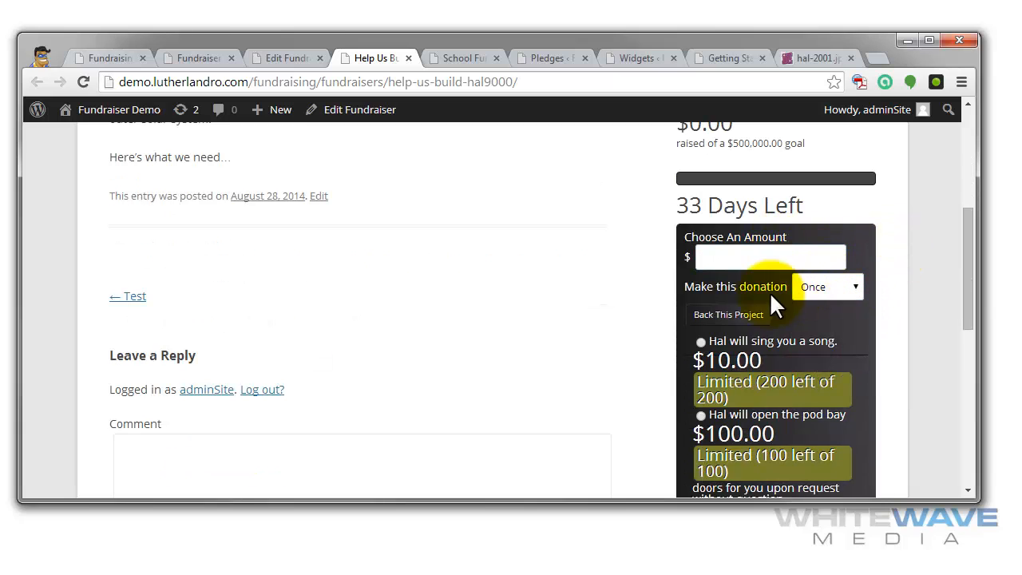
- Try the $10 and $100 rewards, ending with the $1,000 reward selected as the donation amount
click(700, 342)
scroll(869, 336, down, 1)
click(707, 342)
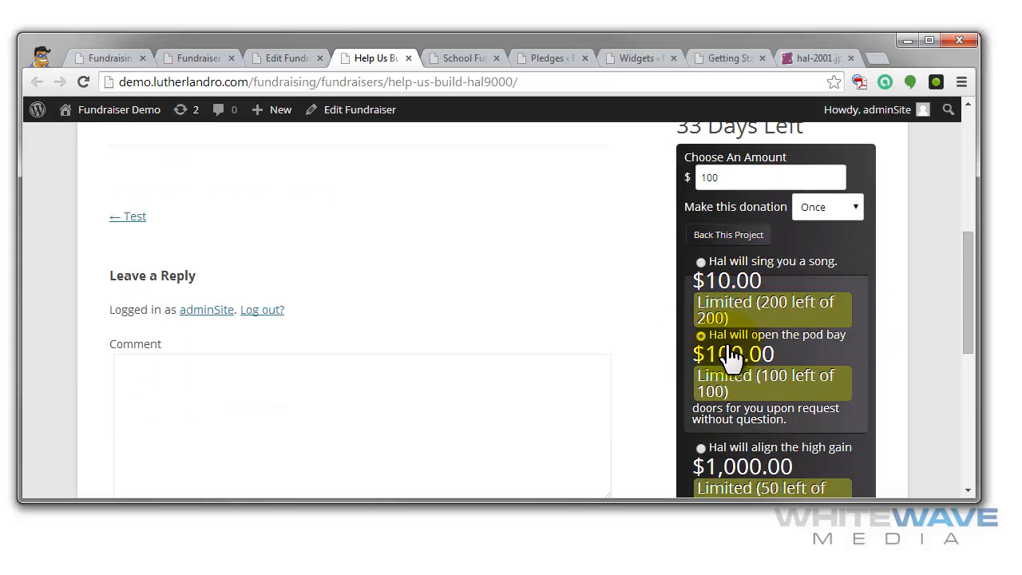
scroll(798, 348, down, 1)
click(699, 367)
scroll(853, 343, down, 1)
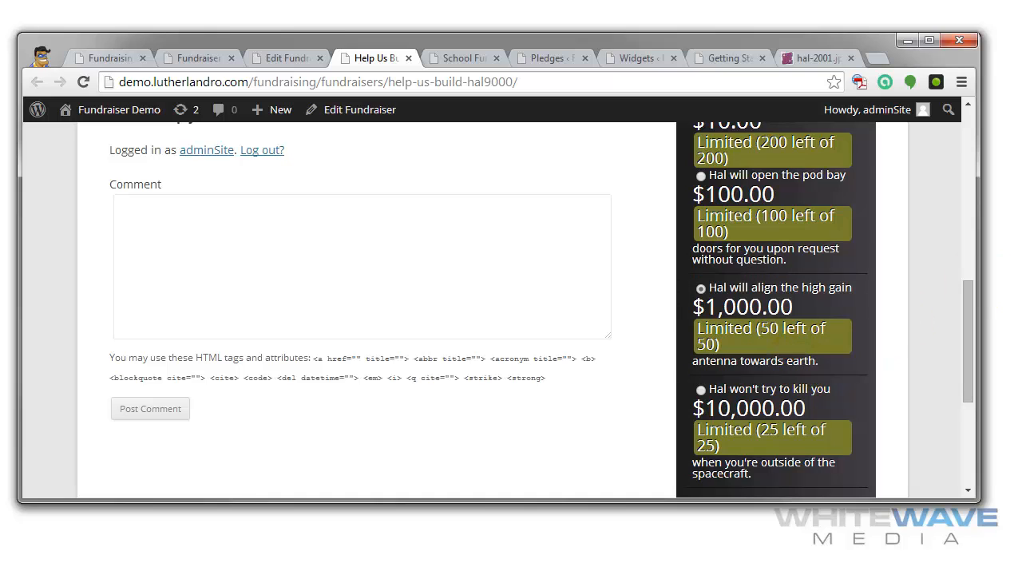
scroll(423, 304, up, 5)
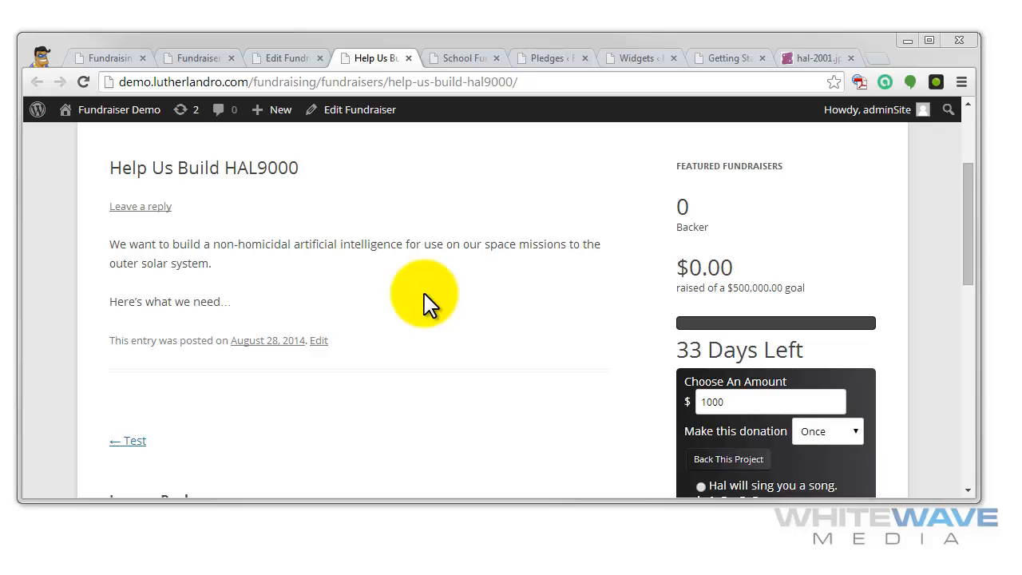
- Switch to the School Fundraisers page and look over the Smalltown Middle School Sky Project's description, rewards and fundraiser links
click(452, 60)
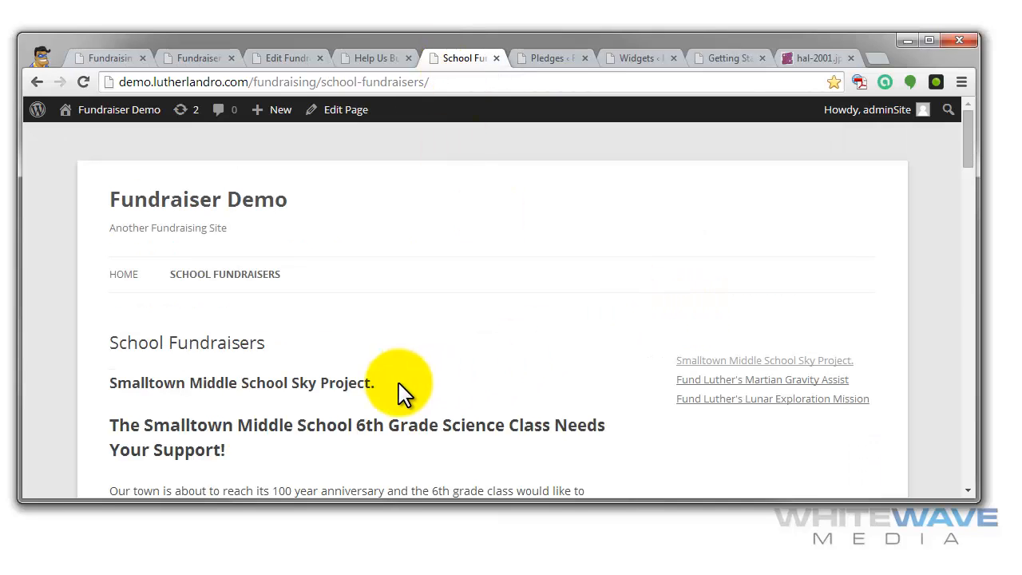
scroll(589, 303, down, 4)
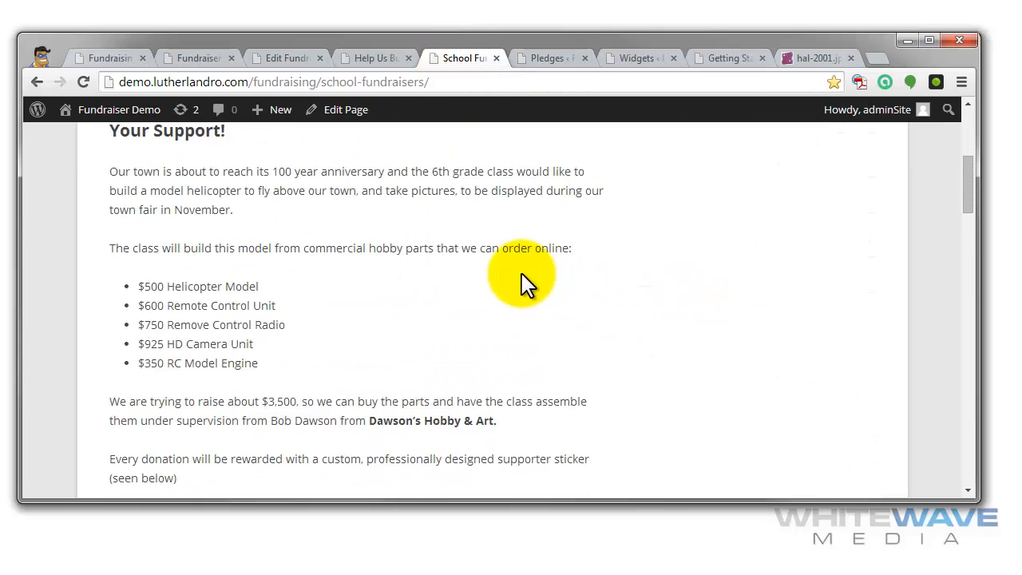
scroll(447, 278, down, 5)
scroll(431, 269, down, 5)
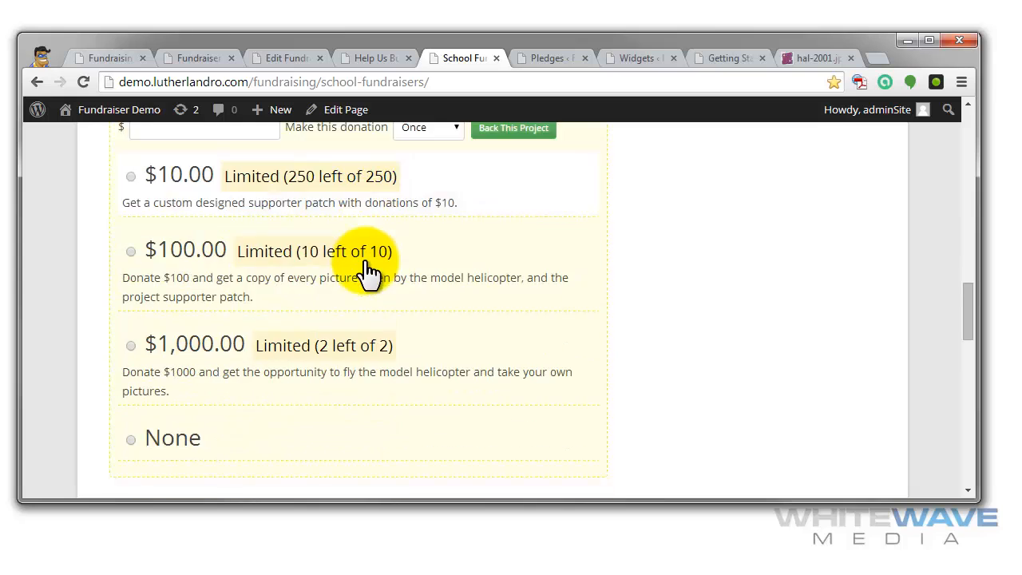
scroll(712, 359, up, 12)
scroll(712, 358, up, 3)
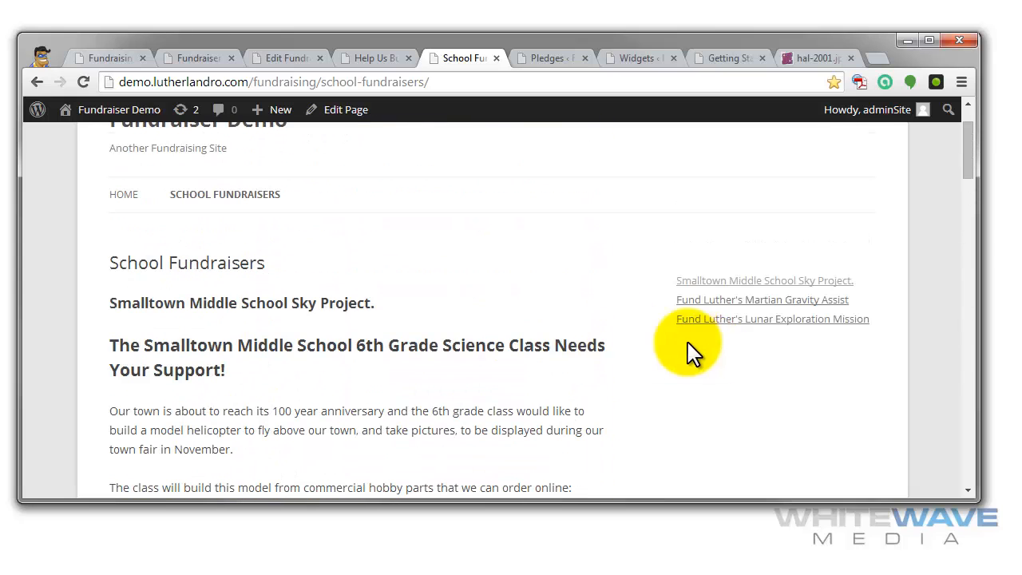
- Select the $10 reward in the Smalltown Middle School Sky Project's donation panel, keeping the donation frequency at Once
scroll(432, 328, down, 1)
scroll(440, 331, down, 10)
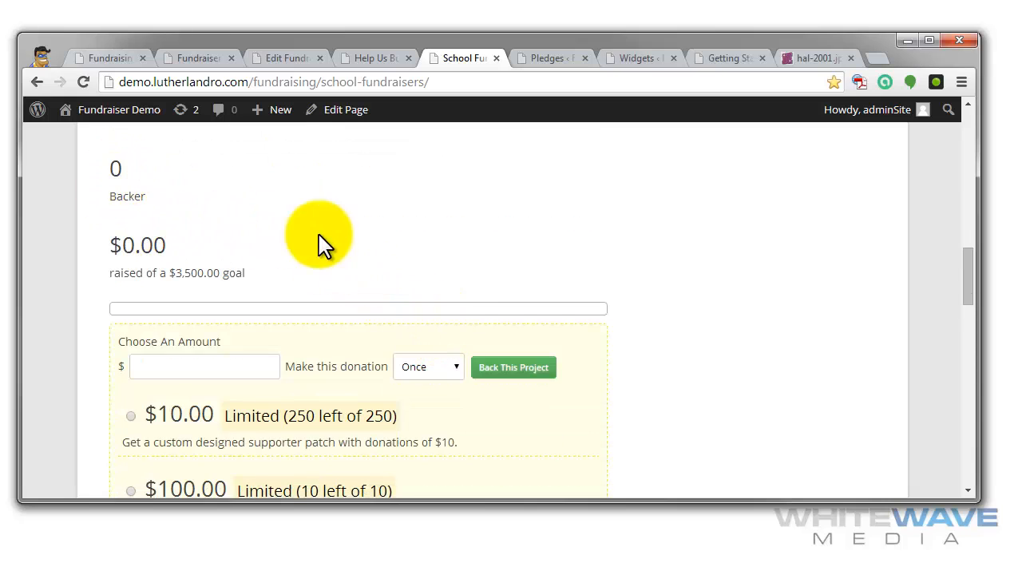
scroll(229, 319, up, 1)
scroll(216, 327, down, 3)
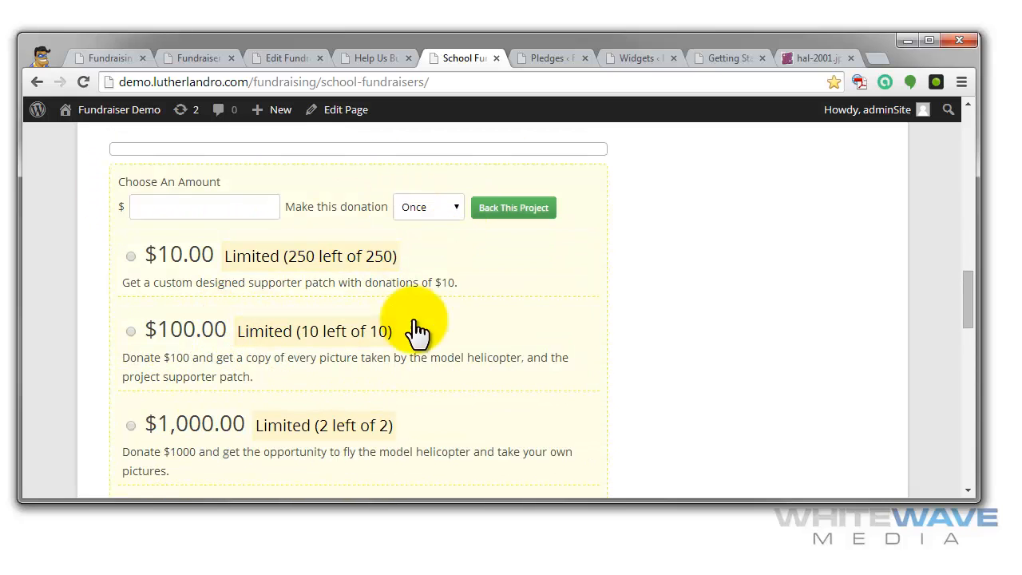
click(130, 256)
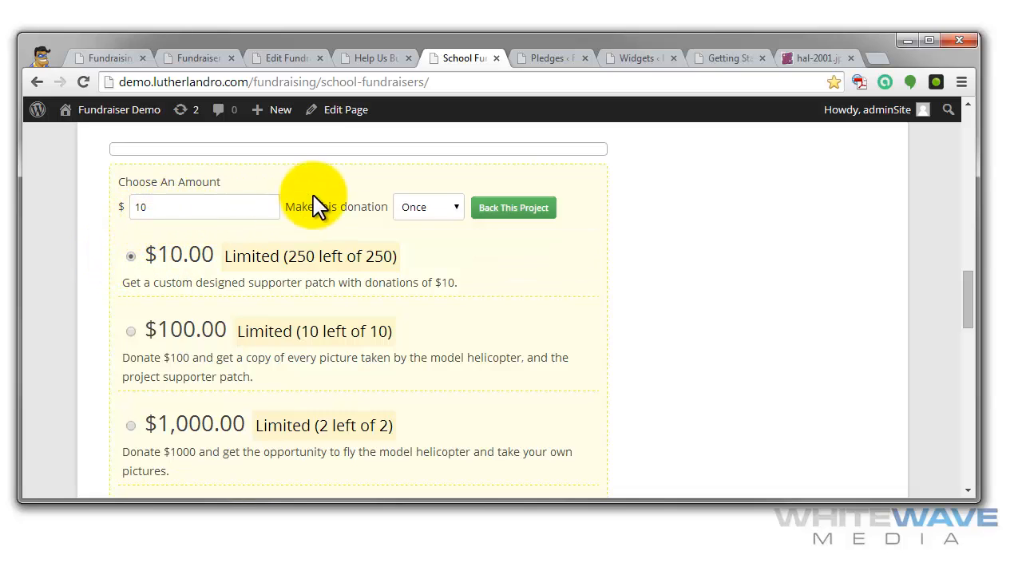
click(484, 209)
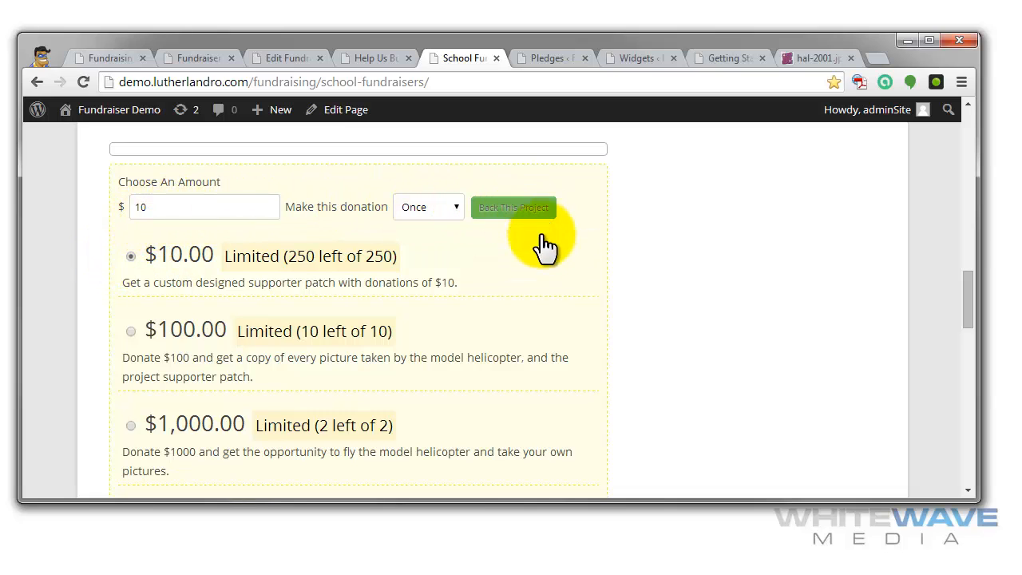
- Examine the Martian Gravity Assist fundraiser's title, backer count, amount raised, days left and donation field, down to the comment form
scroll(579, 314, down, 3)
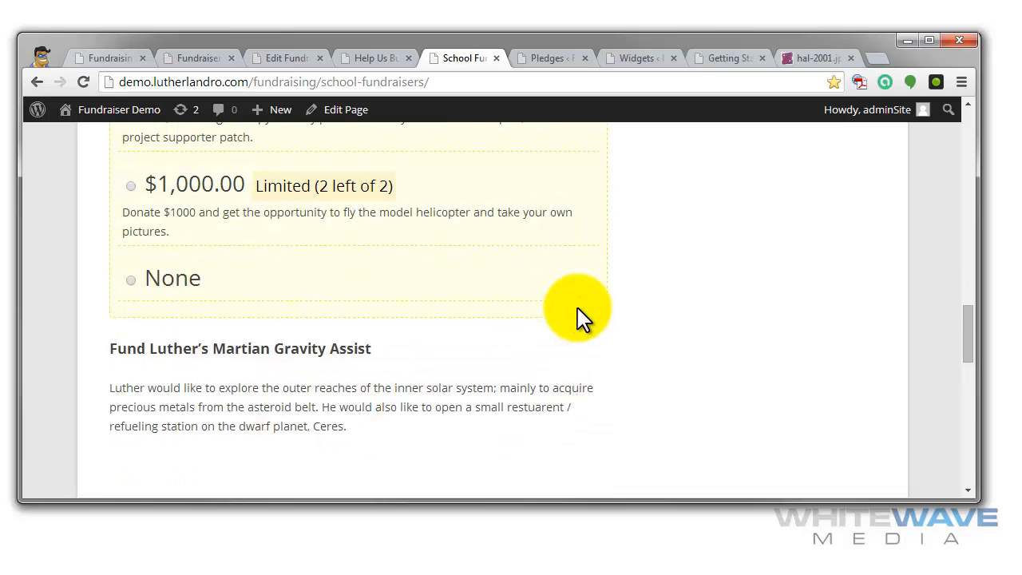
scroll(579, 313, down, 3)
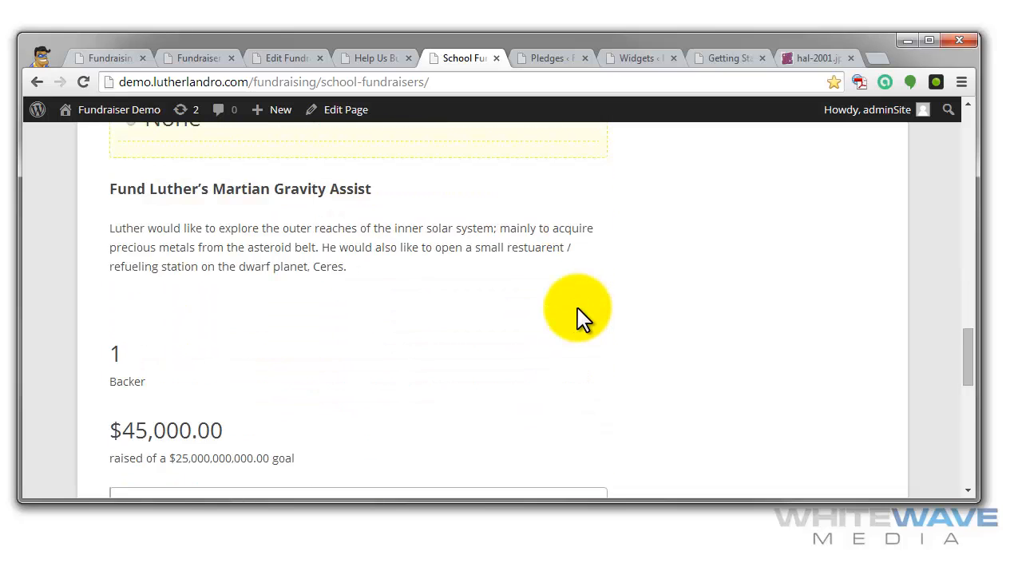
scroll(579, 313, down, 2)
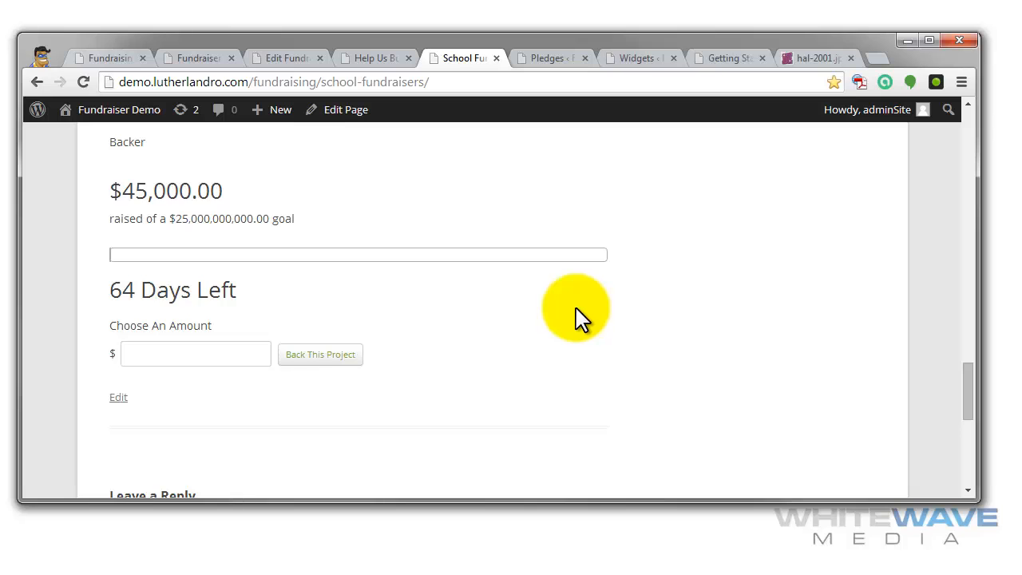
scroll(573, 307, up, 4)
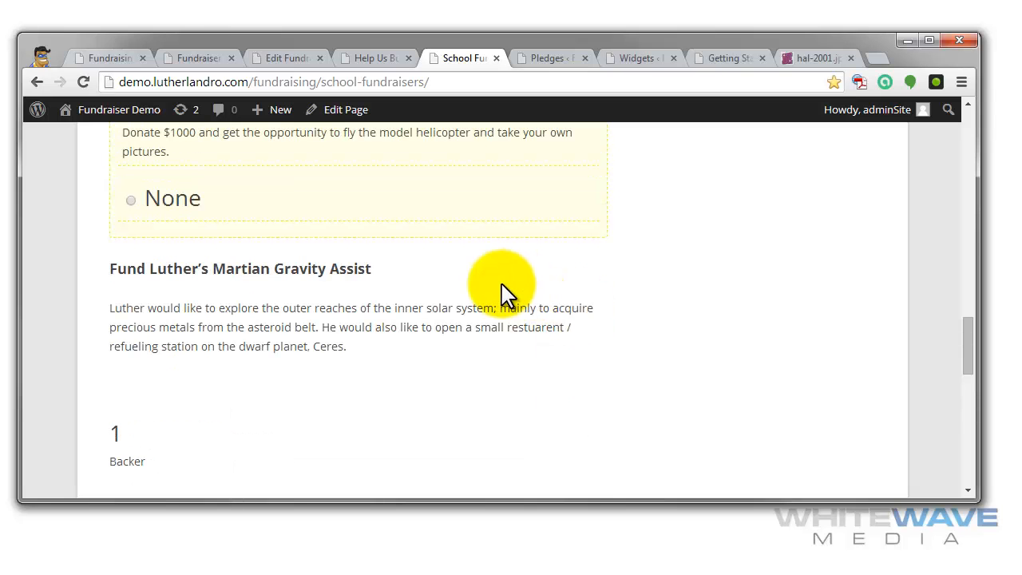
drag(388, 276, 137, 272)
scroll(452, 376, down, 2)
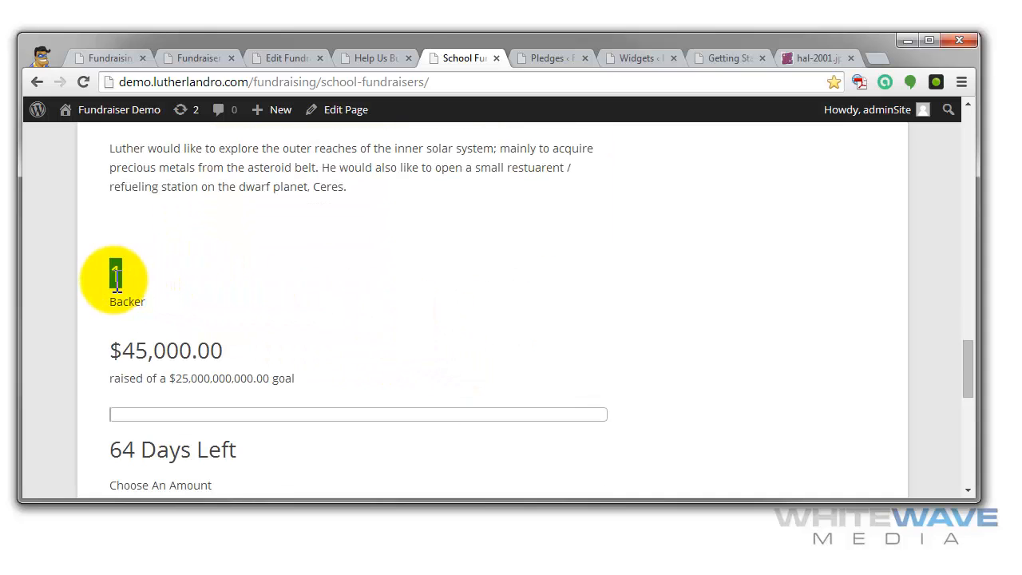
drag(110, 351, 191, 352)
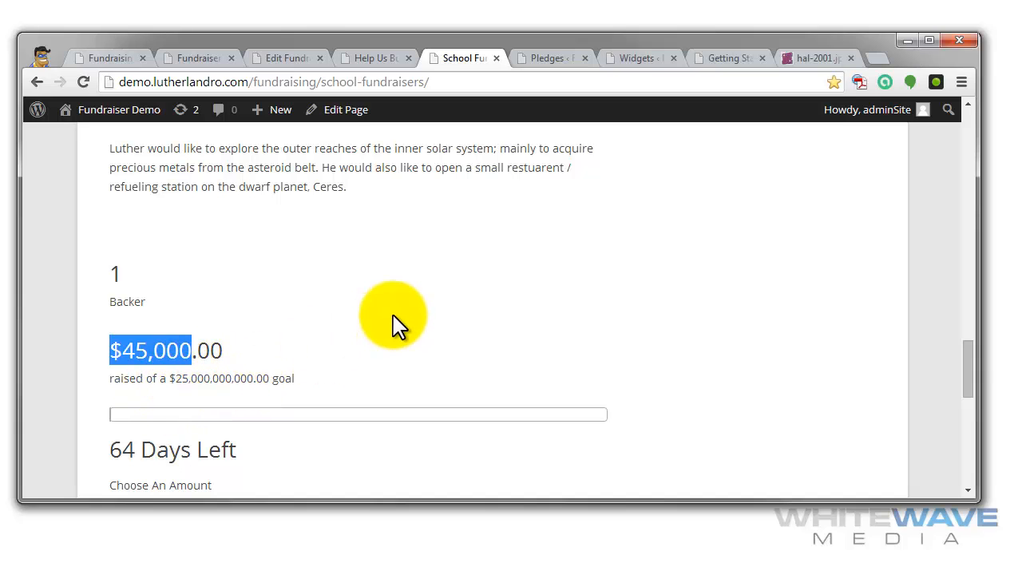
scroll(393, 318, down, 1)
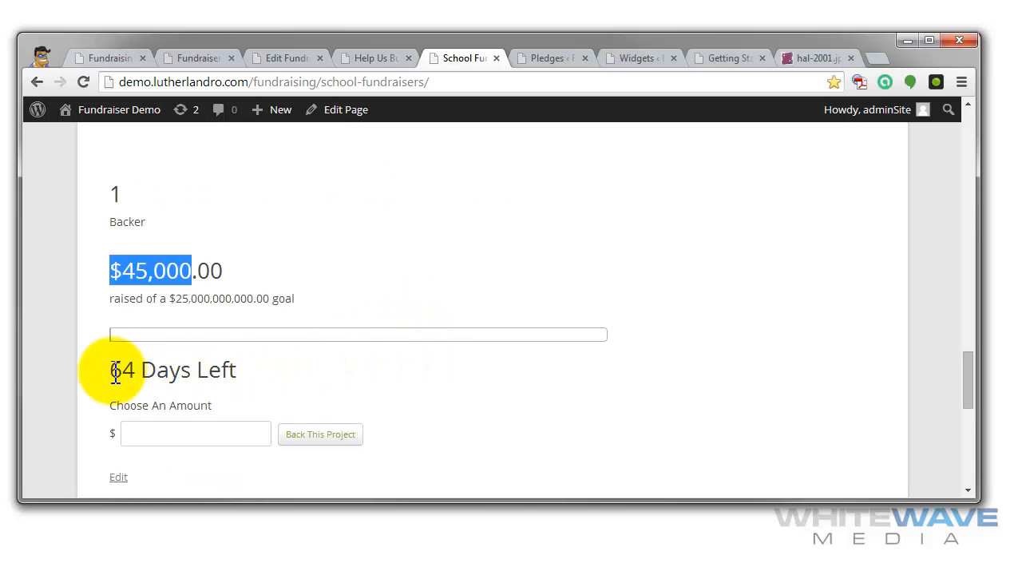
drag(109, 372, 198, 372)
click(189, 433)
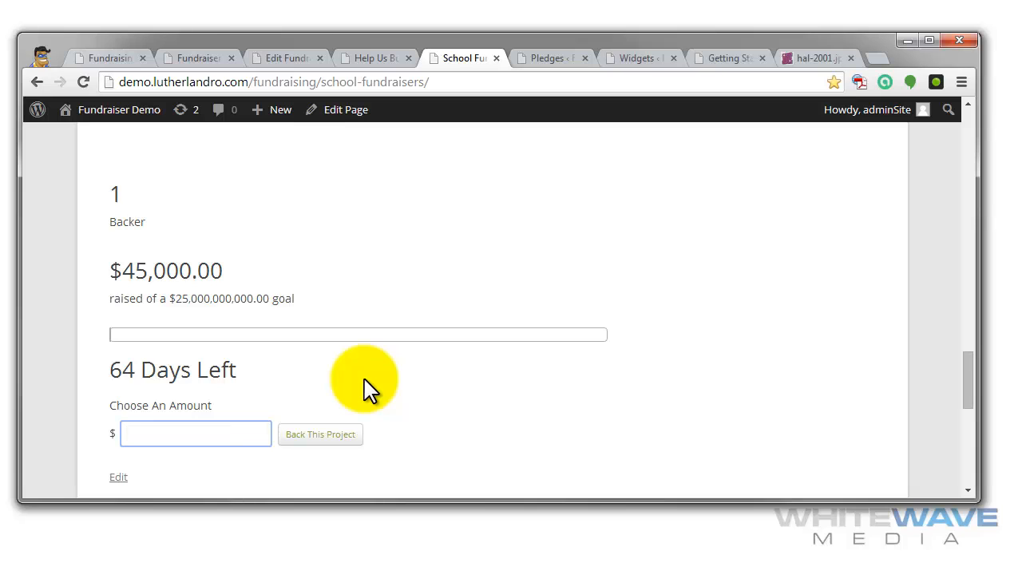
scroll(511, 332, down, 1)
scroll(515, 331, down, 3)
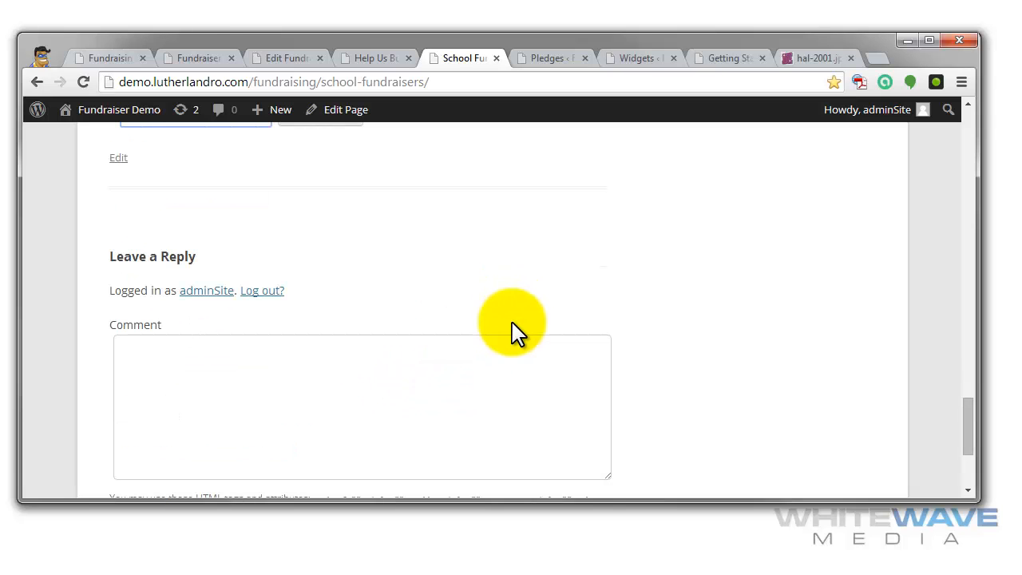
- Return from the Martian Gravity Assist section to the Sky Project's donation panel and set the browser zoom to 125%
scroll(515, 331, up, 5)
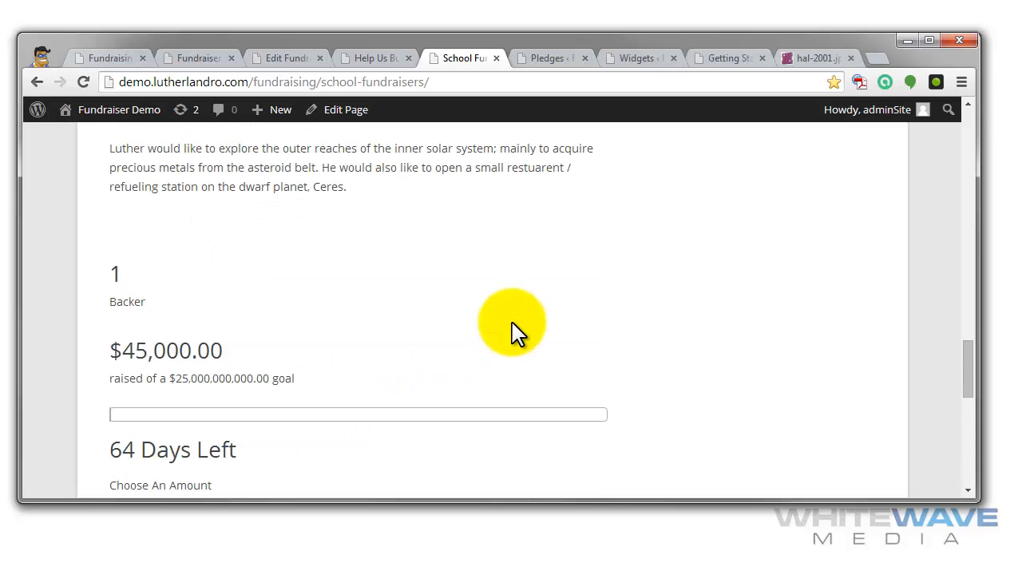
scroll(595, 344, up, 2)
scroll(595, 343, down, 2)
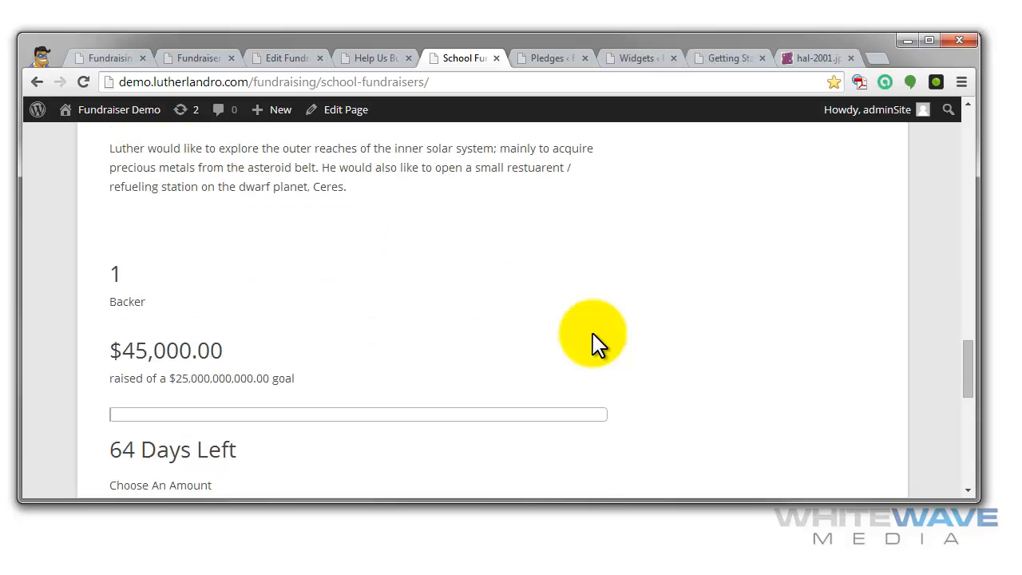
scroll(592, 332, down, 2)
scroll(579, 336, up, 4)
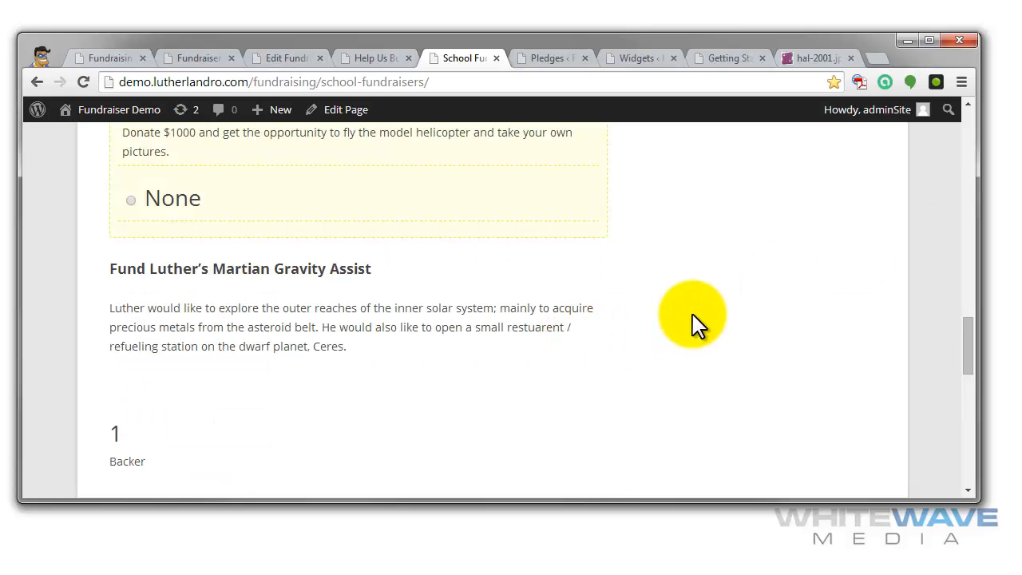
scroll(694, 316, up, 2)
scroll(694, 315, up, 2)
key(ctrl+minus)
key(ctrl+minus)
key(ctrl+minus)
key(ctrl+minus)
key(ctrl+minus)
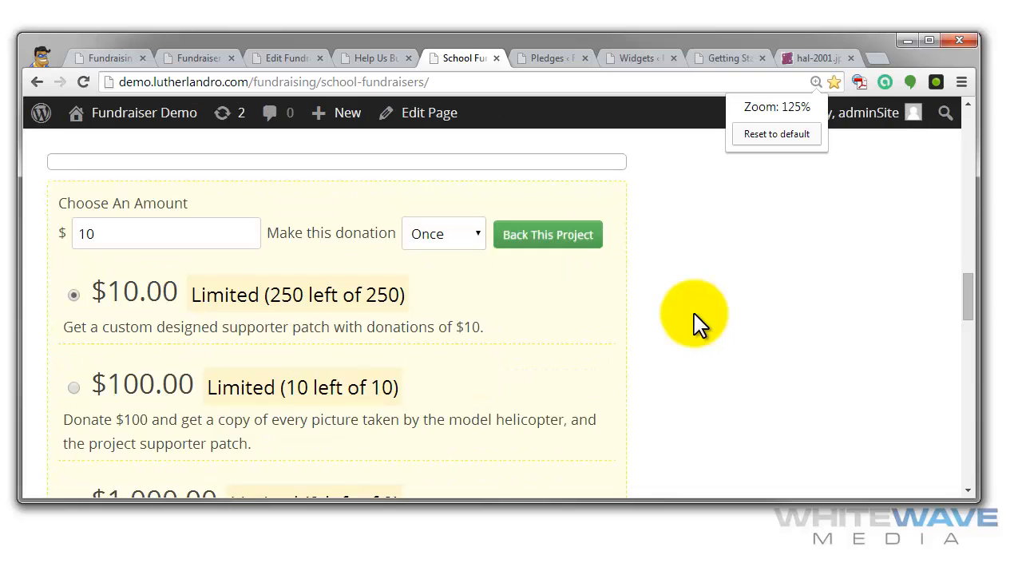